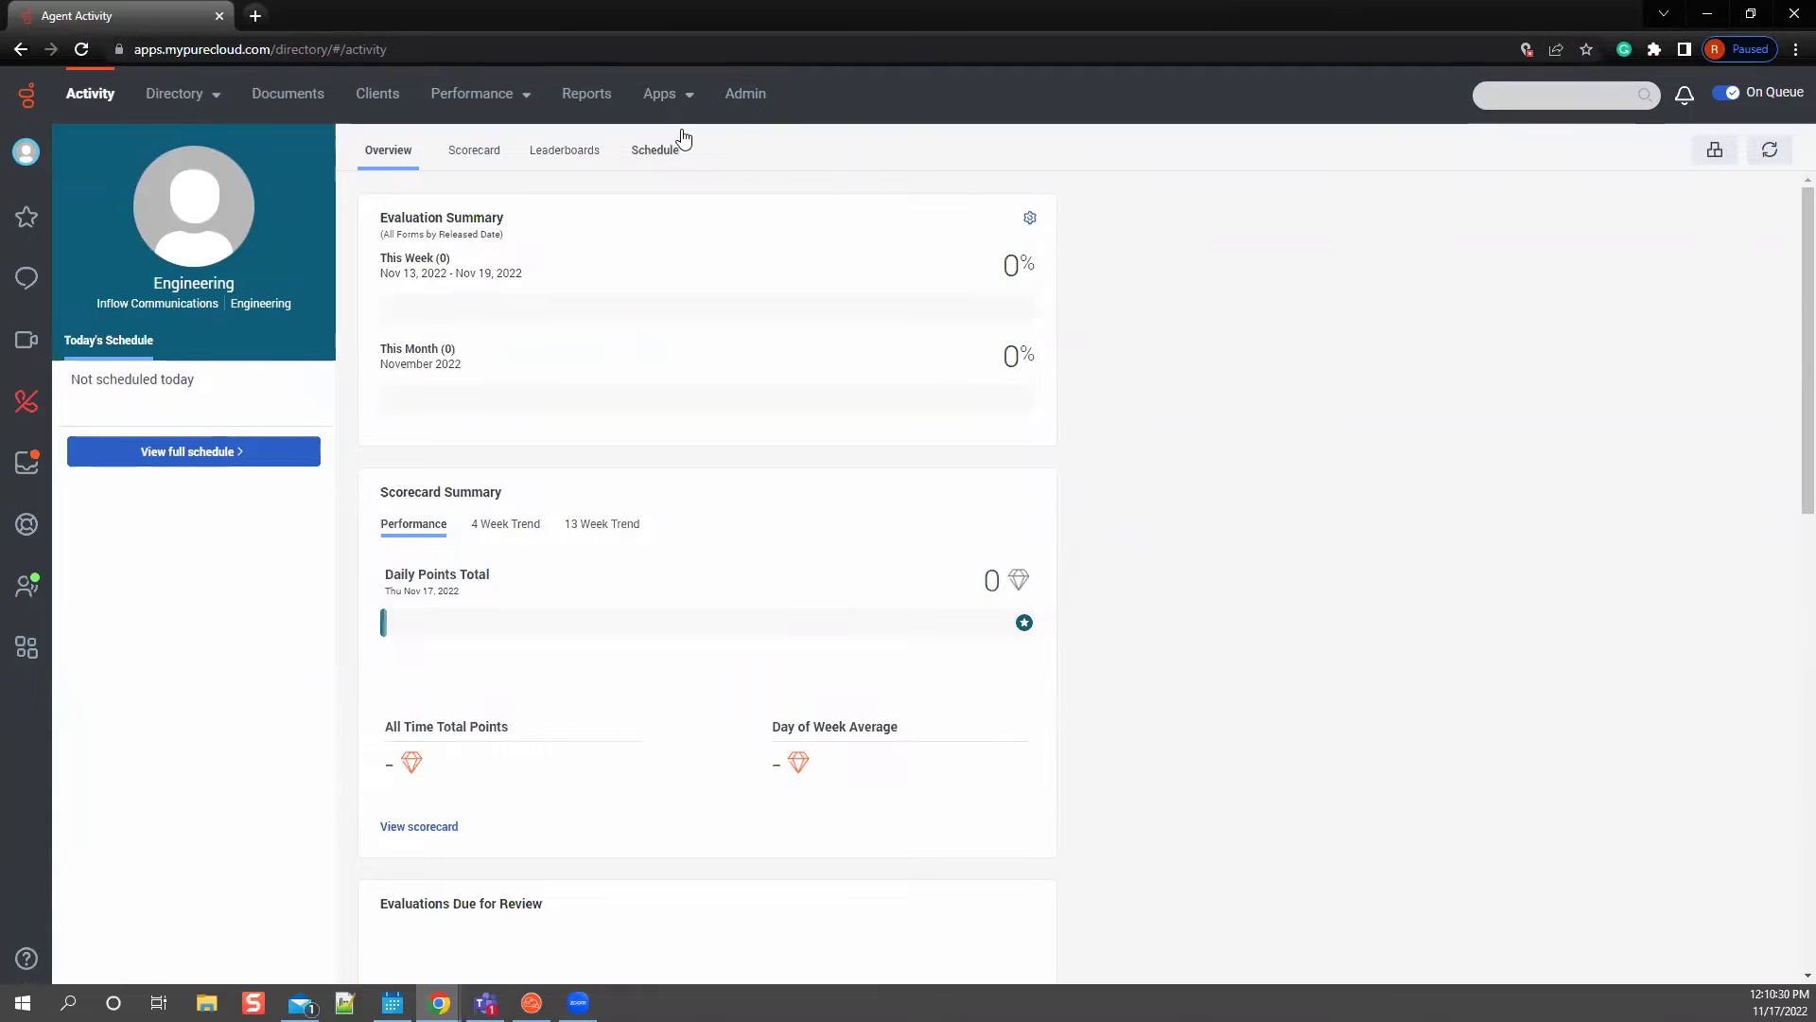
From the Admin home page, search 'arch' to reach Architect's Inbound Call flows list
left_click(739, 94)
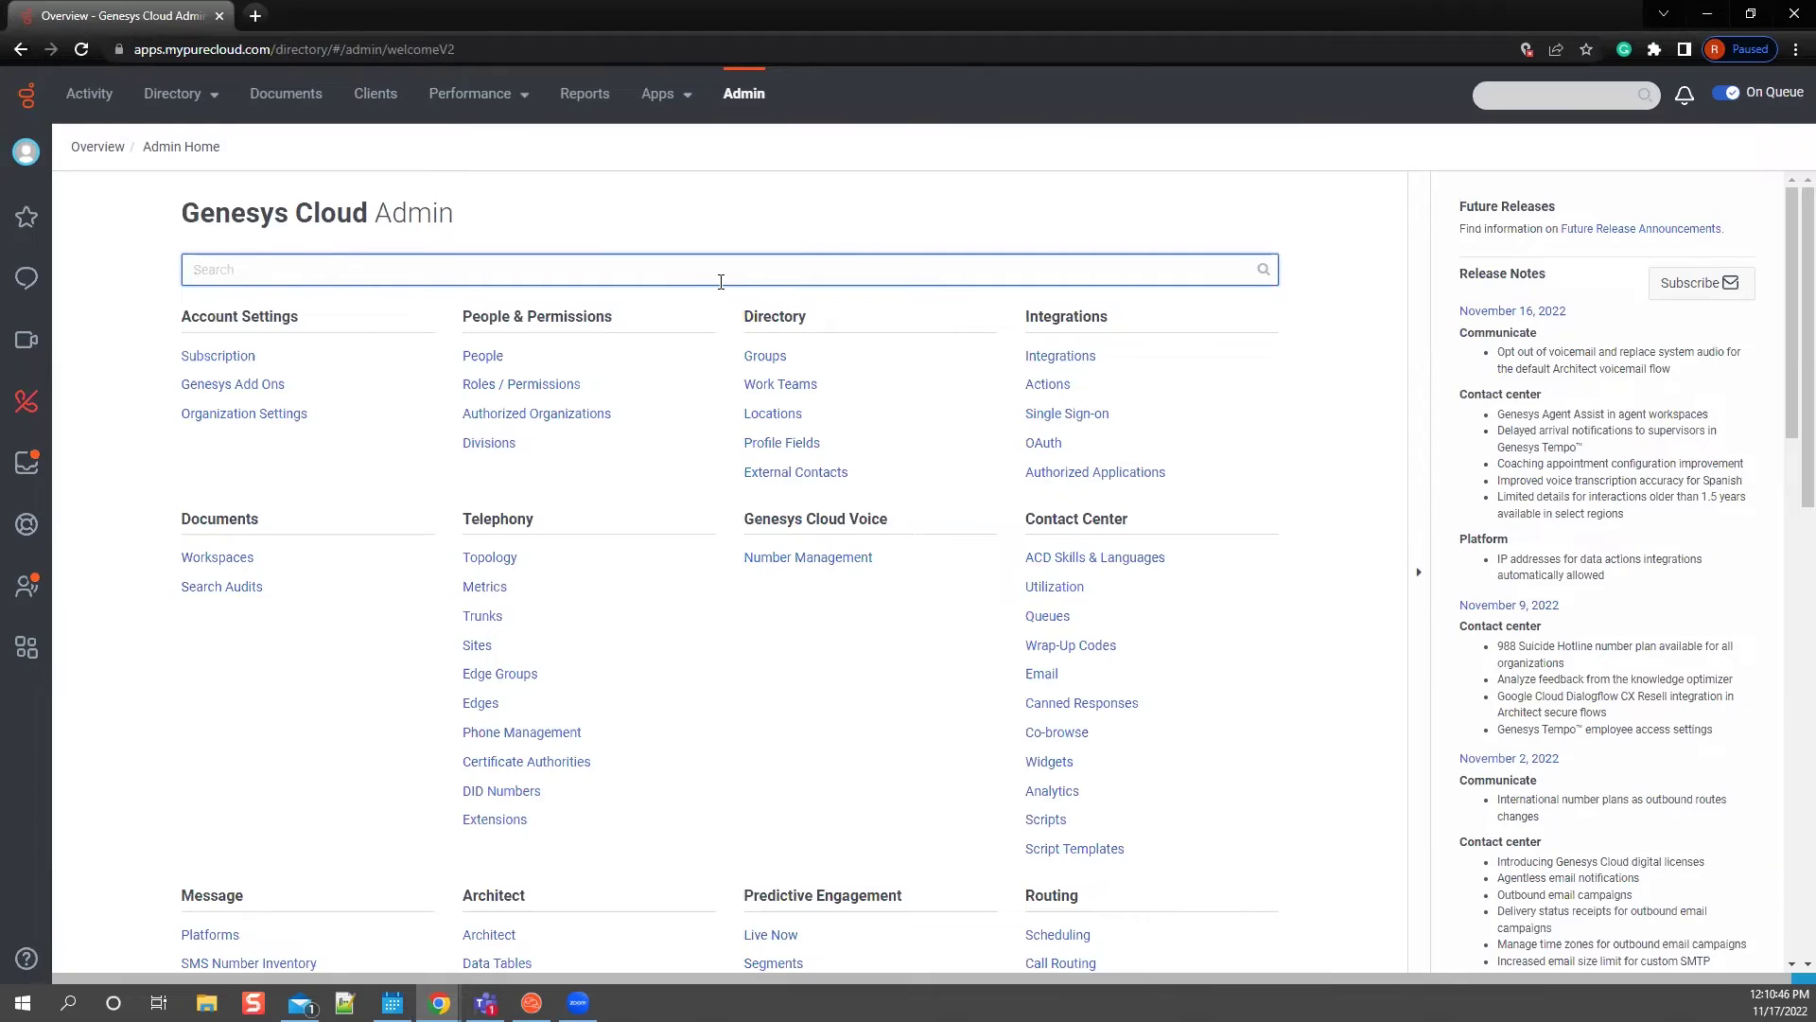
type("arch")
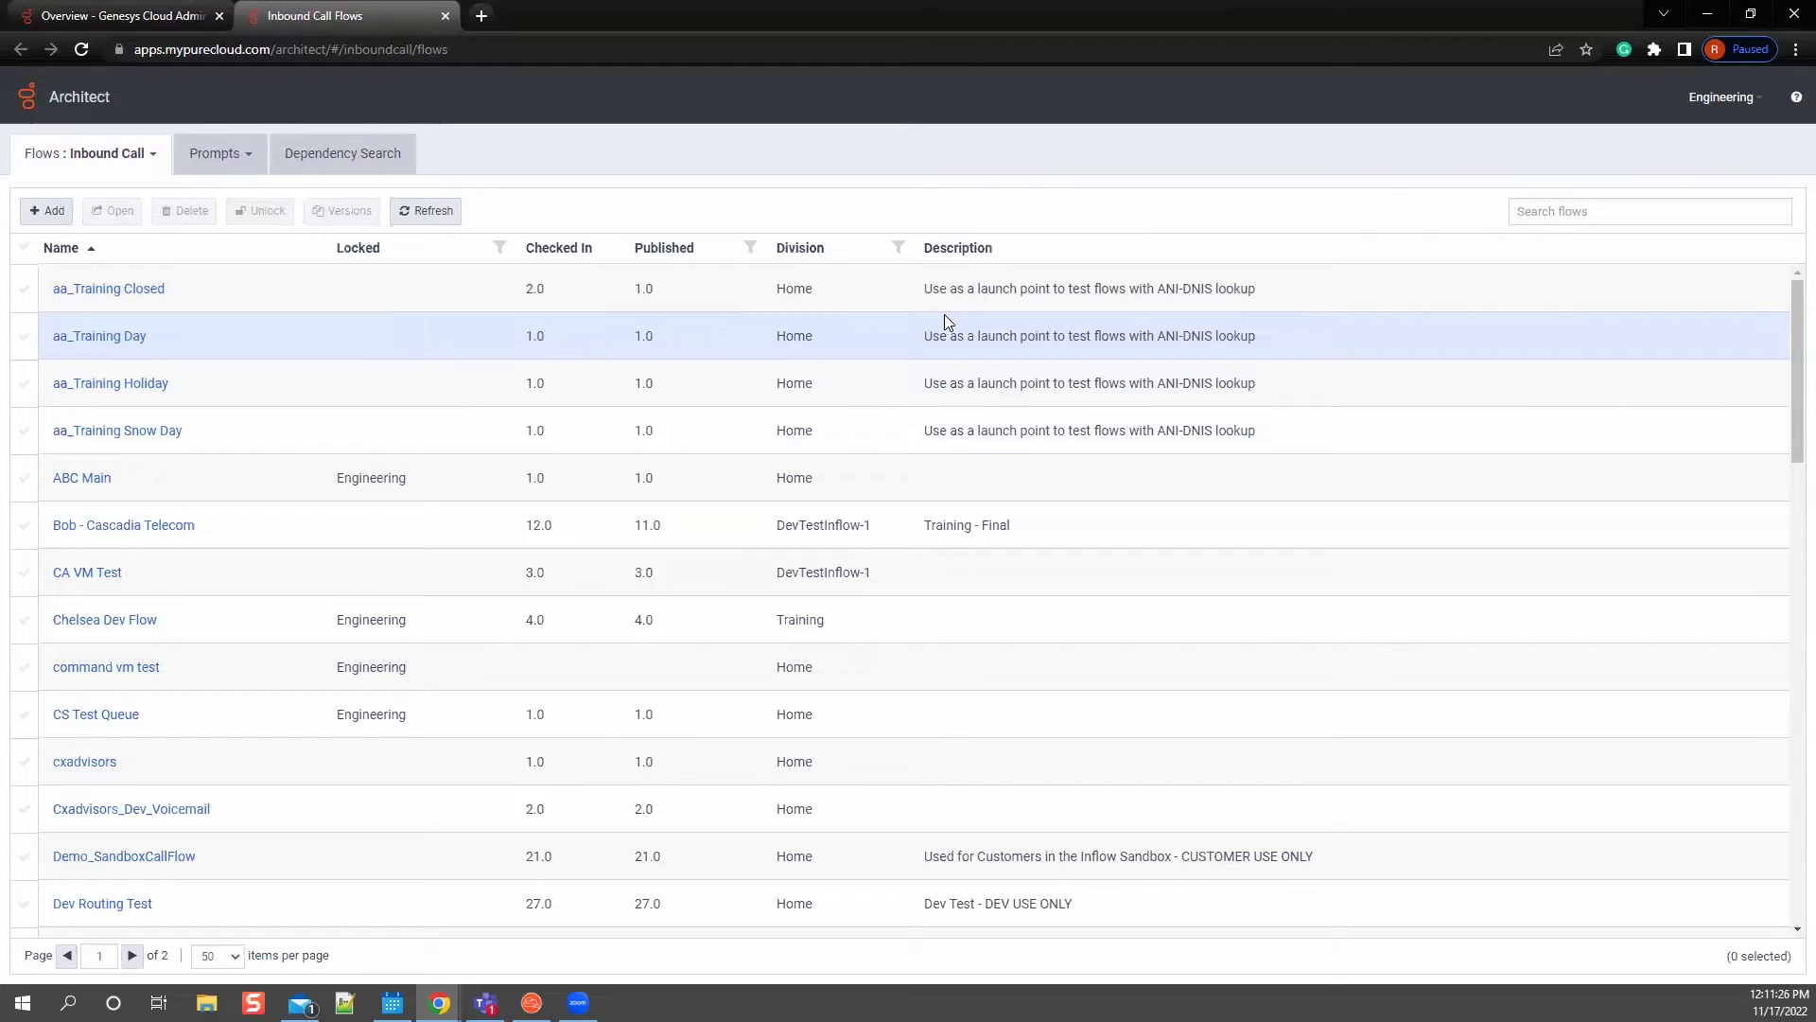
Switch the flow list to In-Queue Call and create a new flow named 'webinar'
left_click(95, 163)
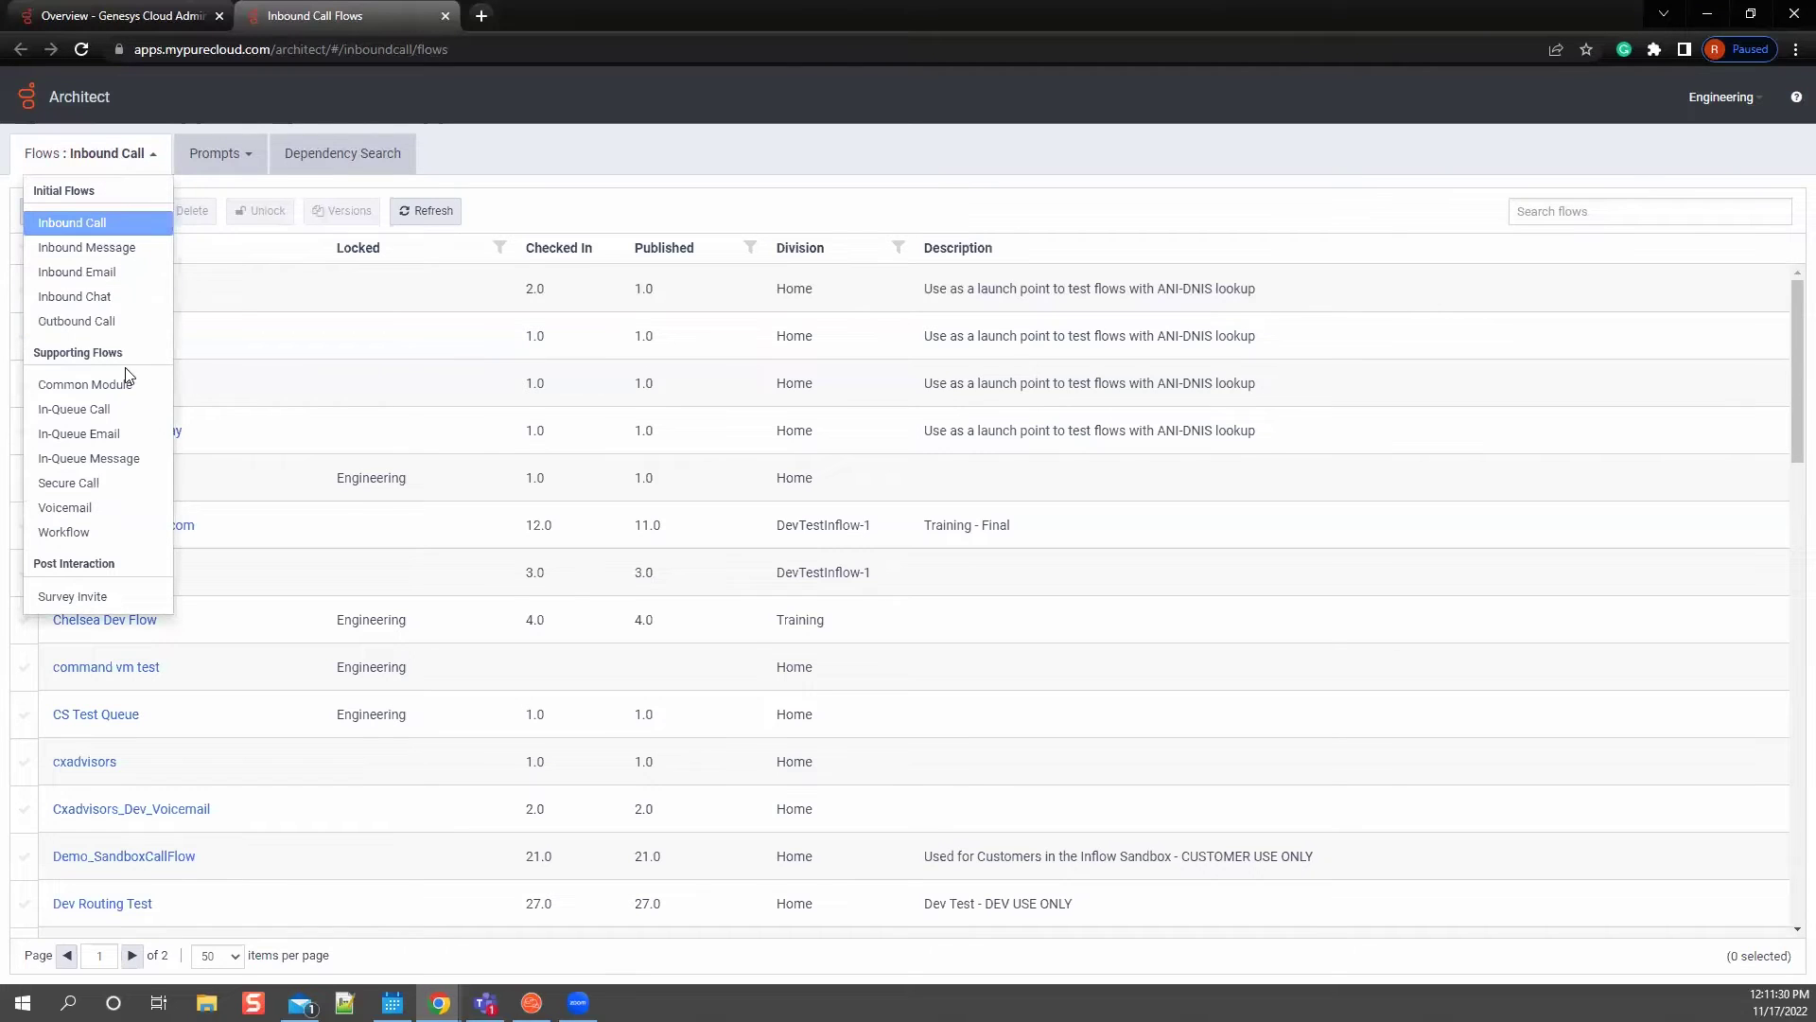
left_click(129, 416)
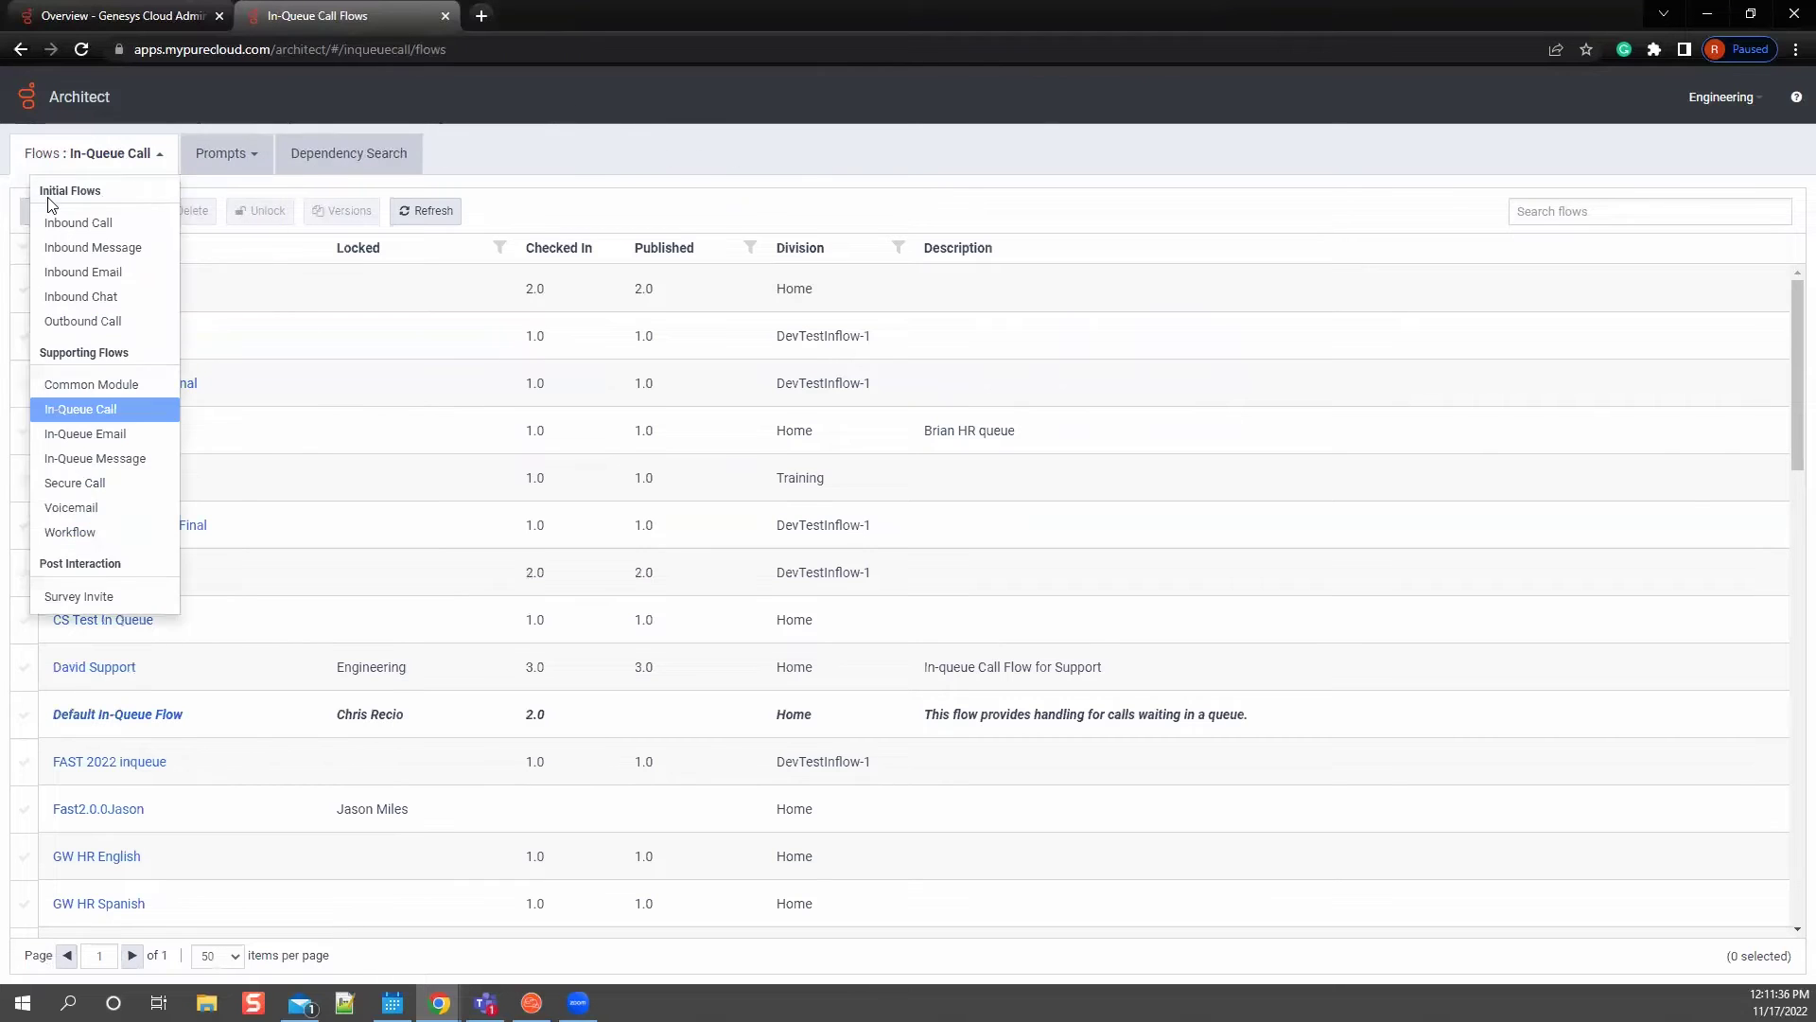
left_click(52, 212)
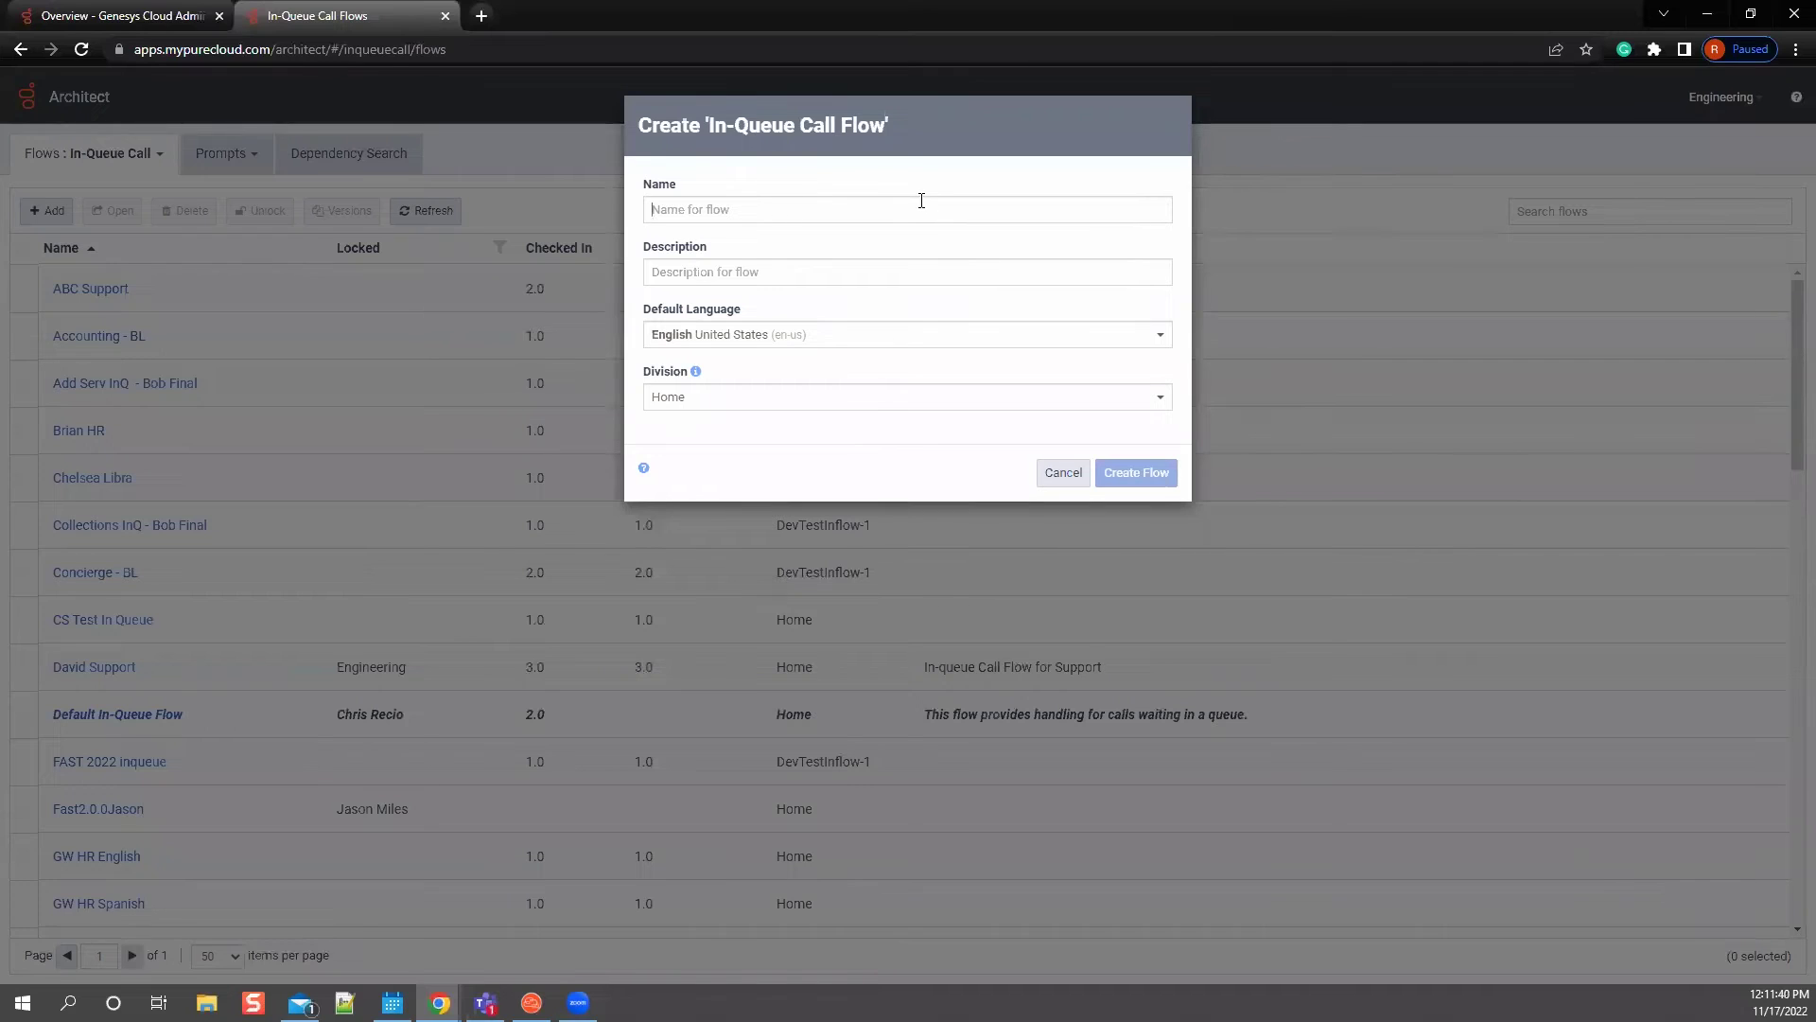
type("webinar")
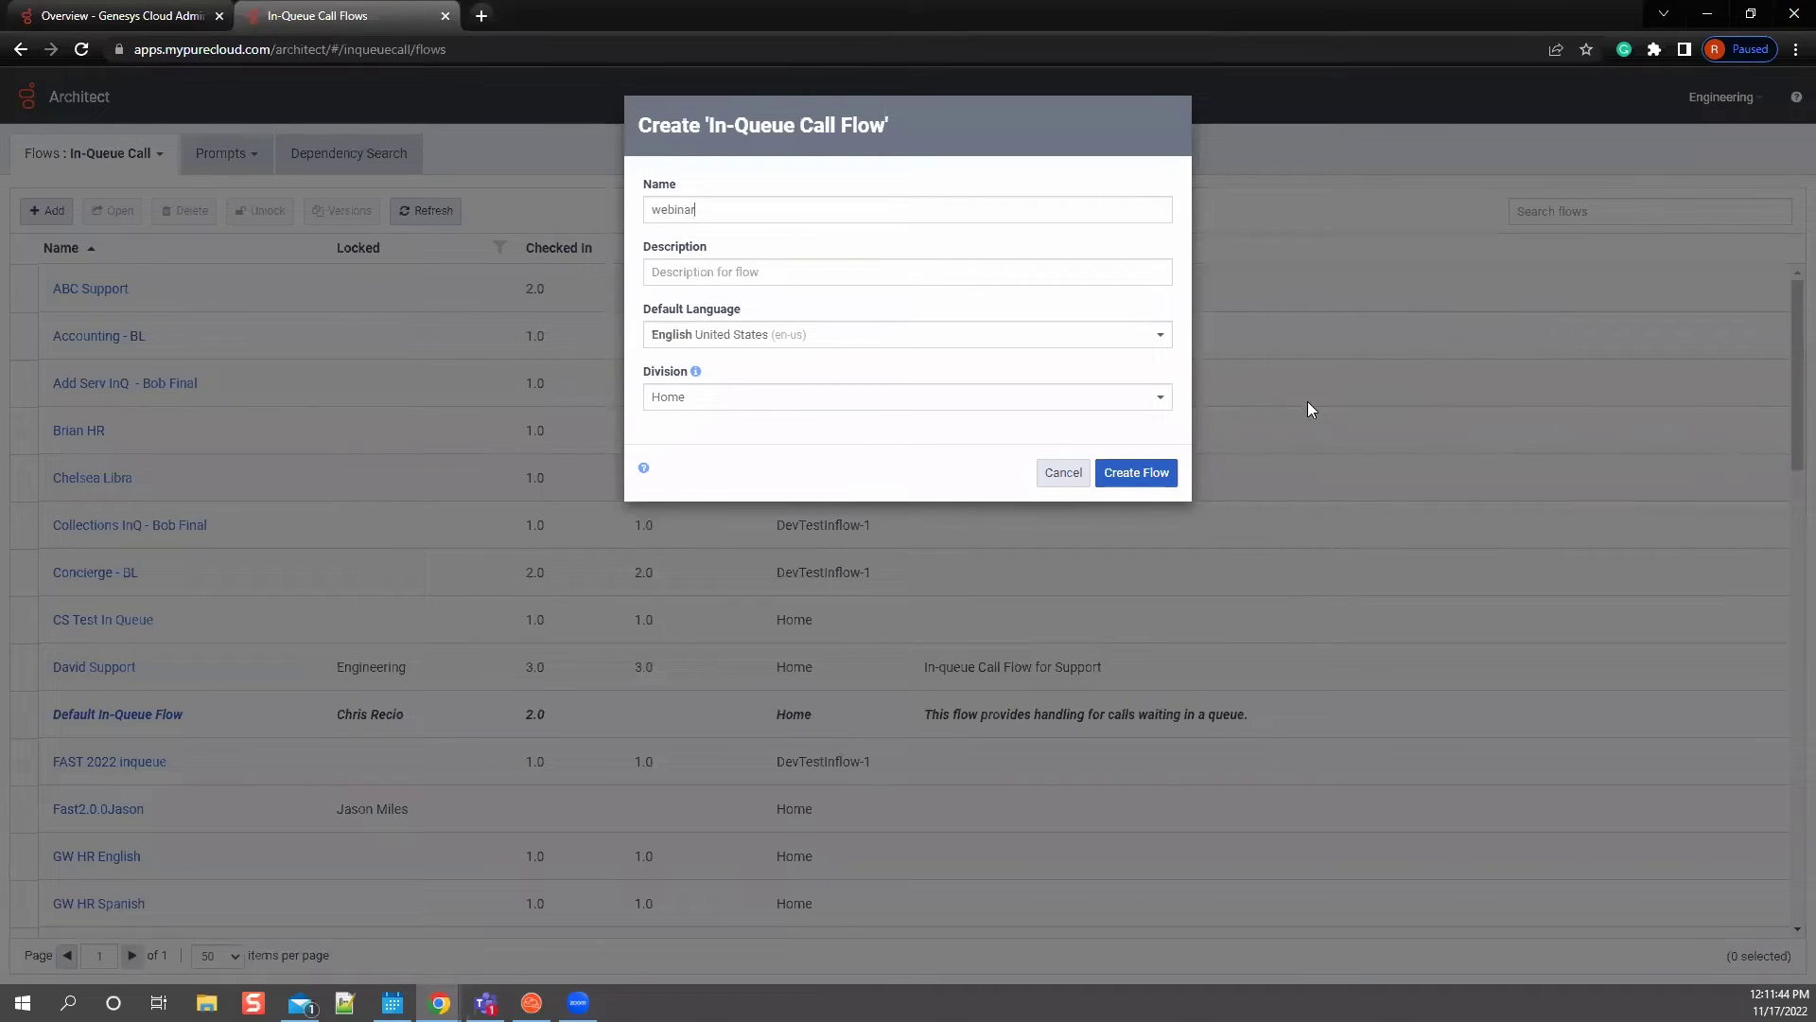
left_click(1154, 473)
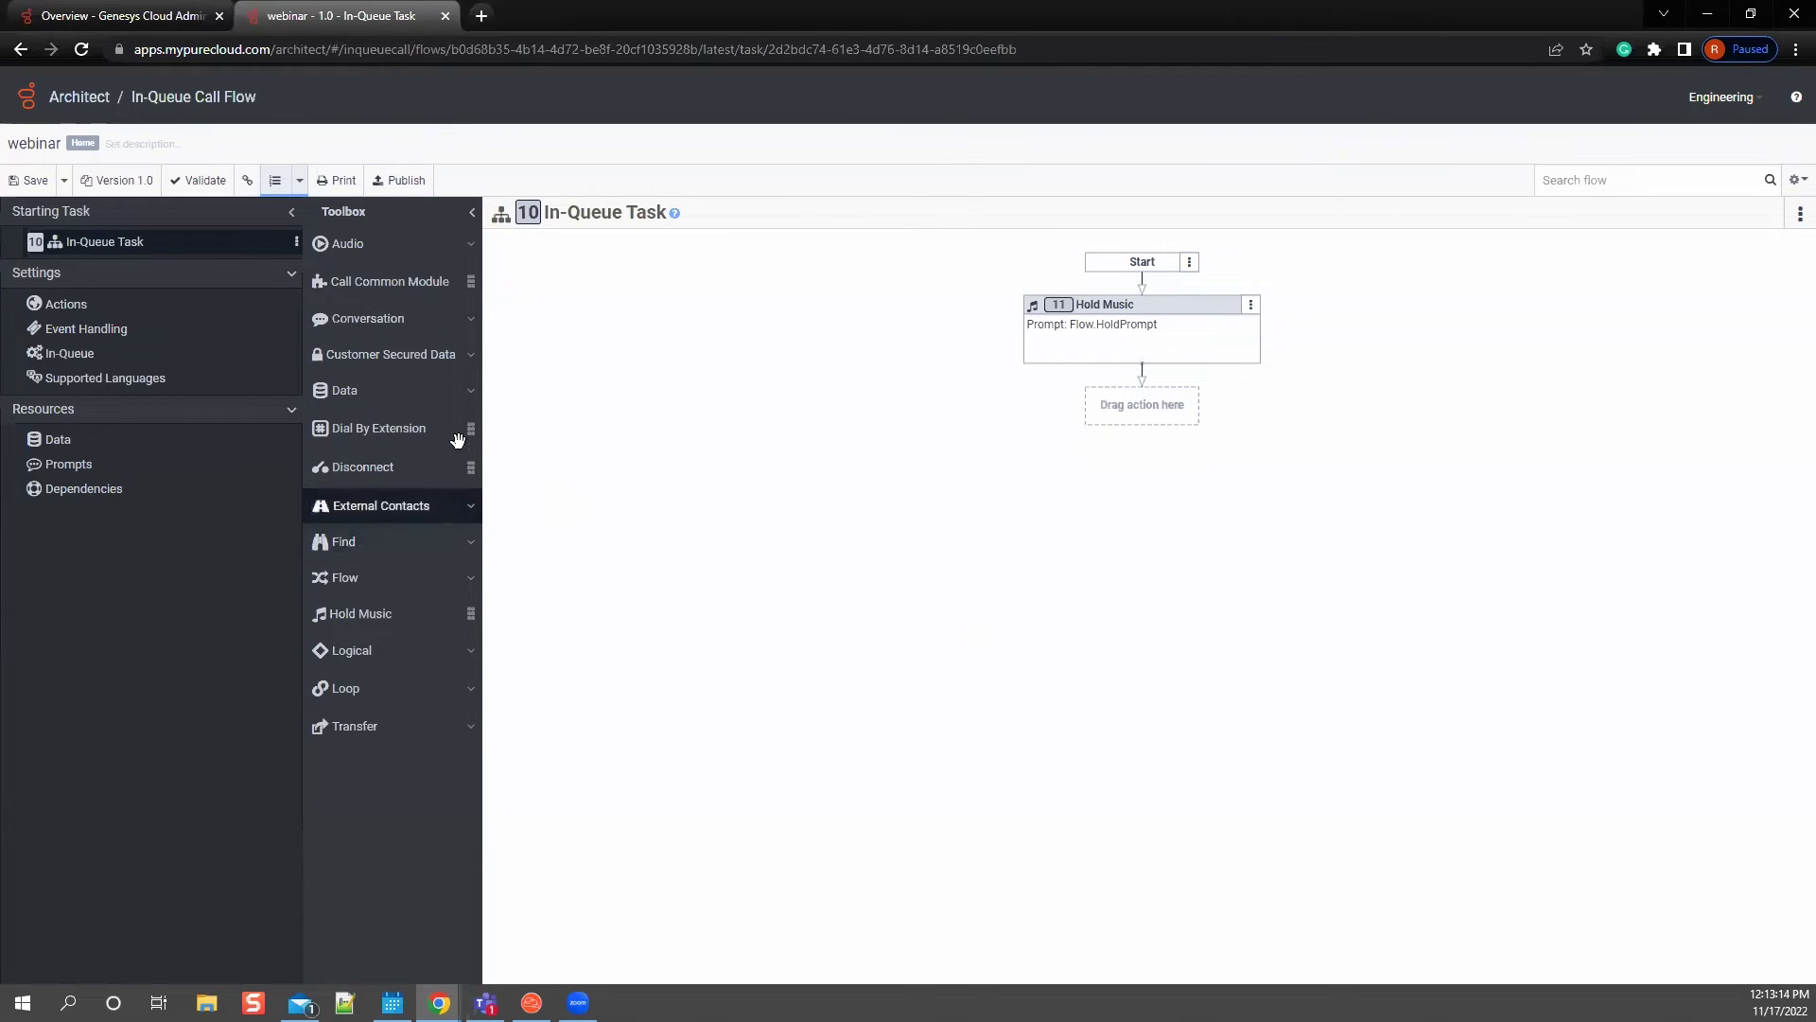
Insert a Loop action from the Toolbox directly below Hold Music in the In-Queue Task
right_click(1146, 388)
mouse_move(1144, 395)
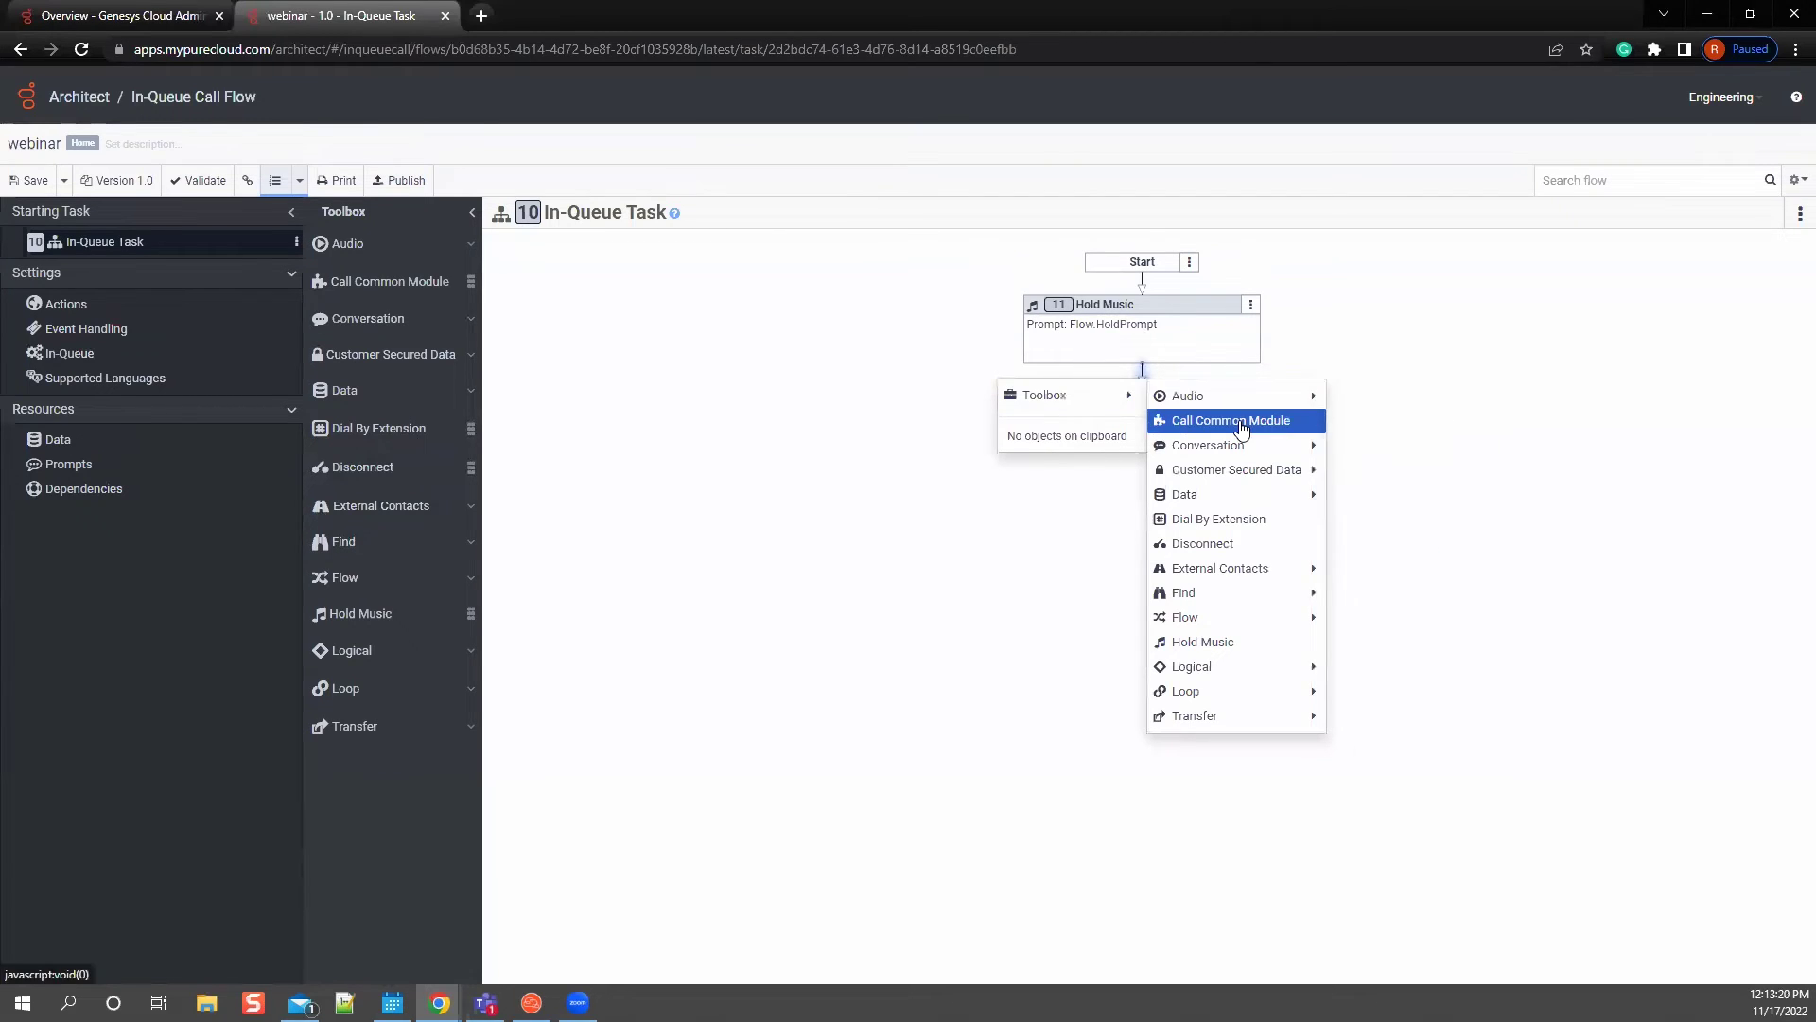
mouse_move(1236, 473)
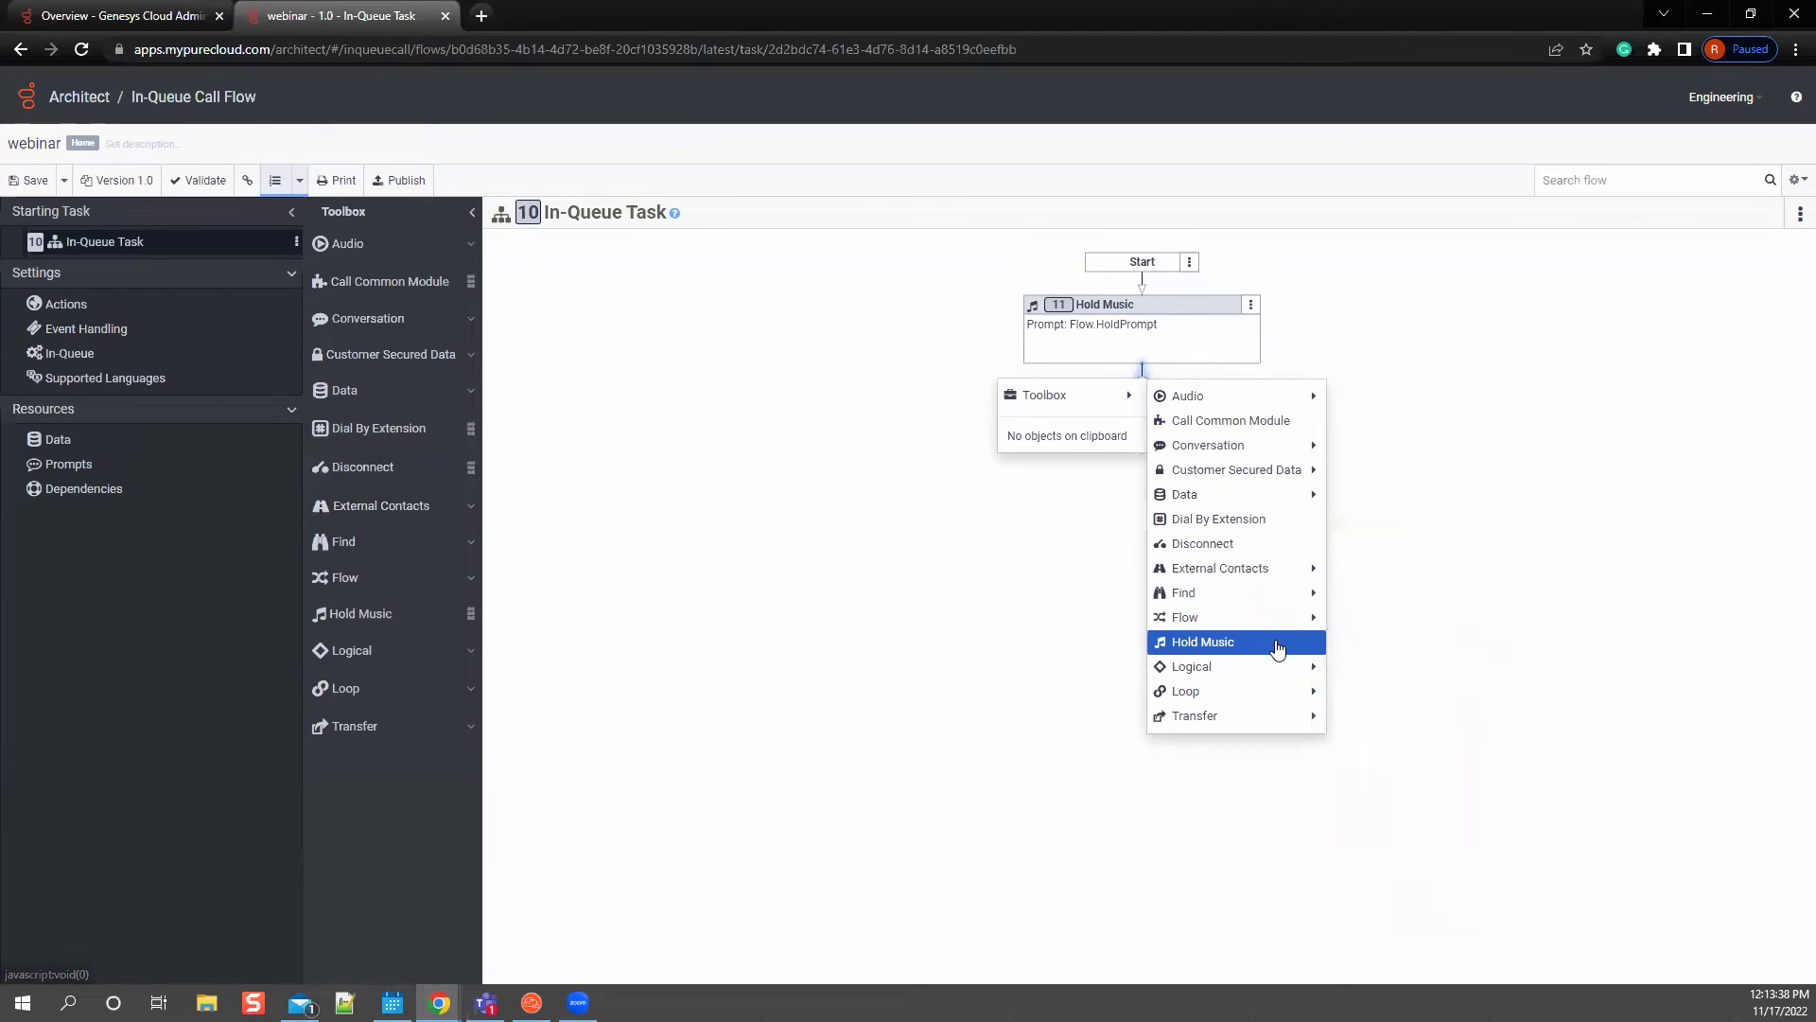
mouse_move(1254, 673)
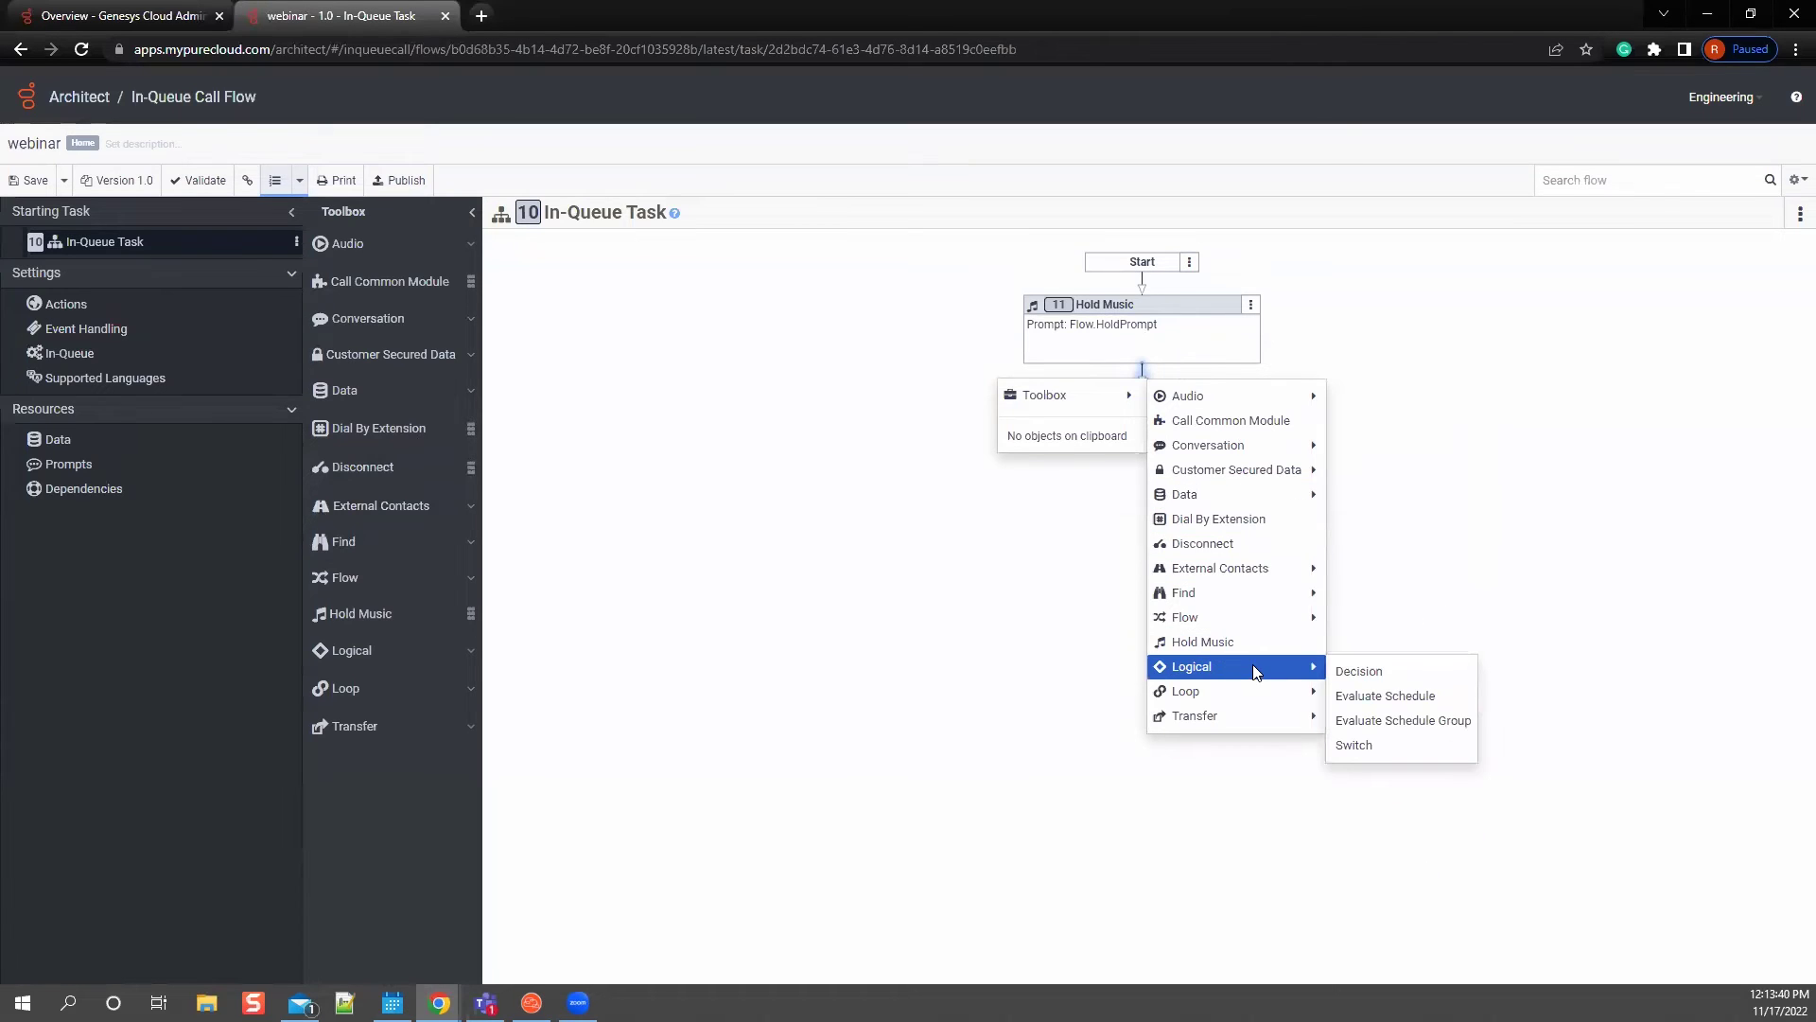
left_click(1350, 696)
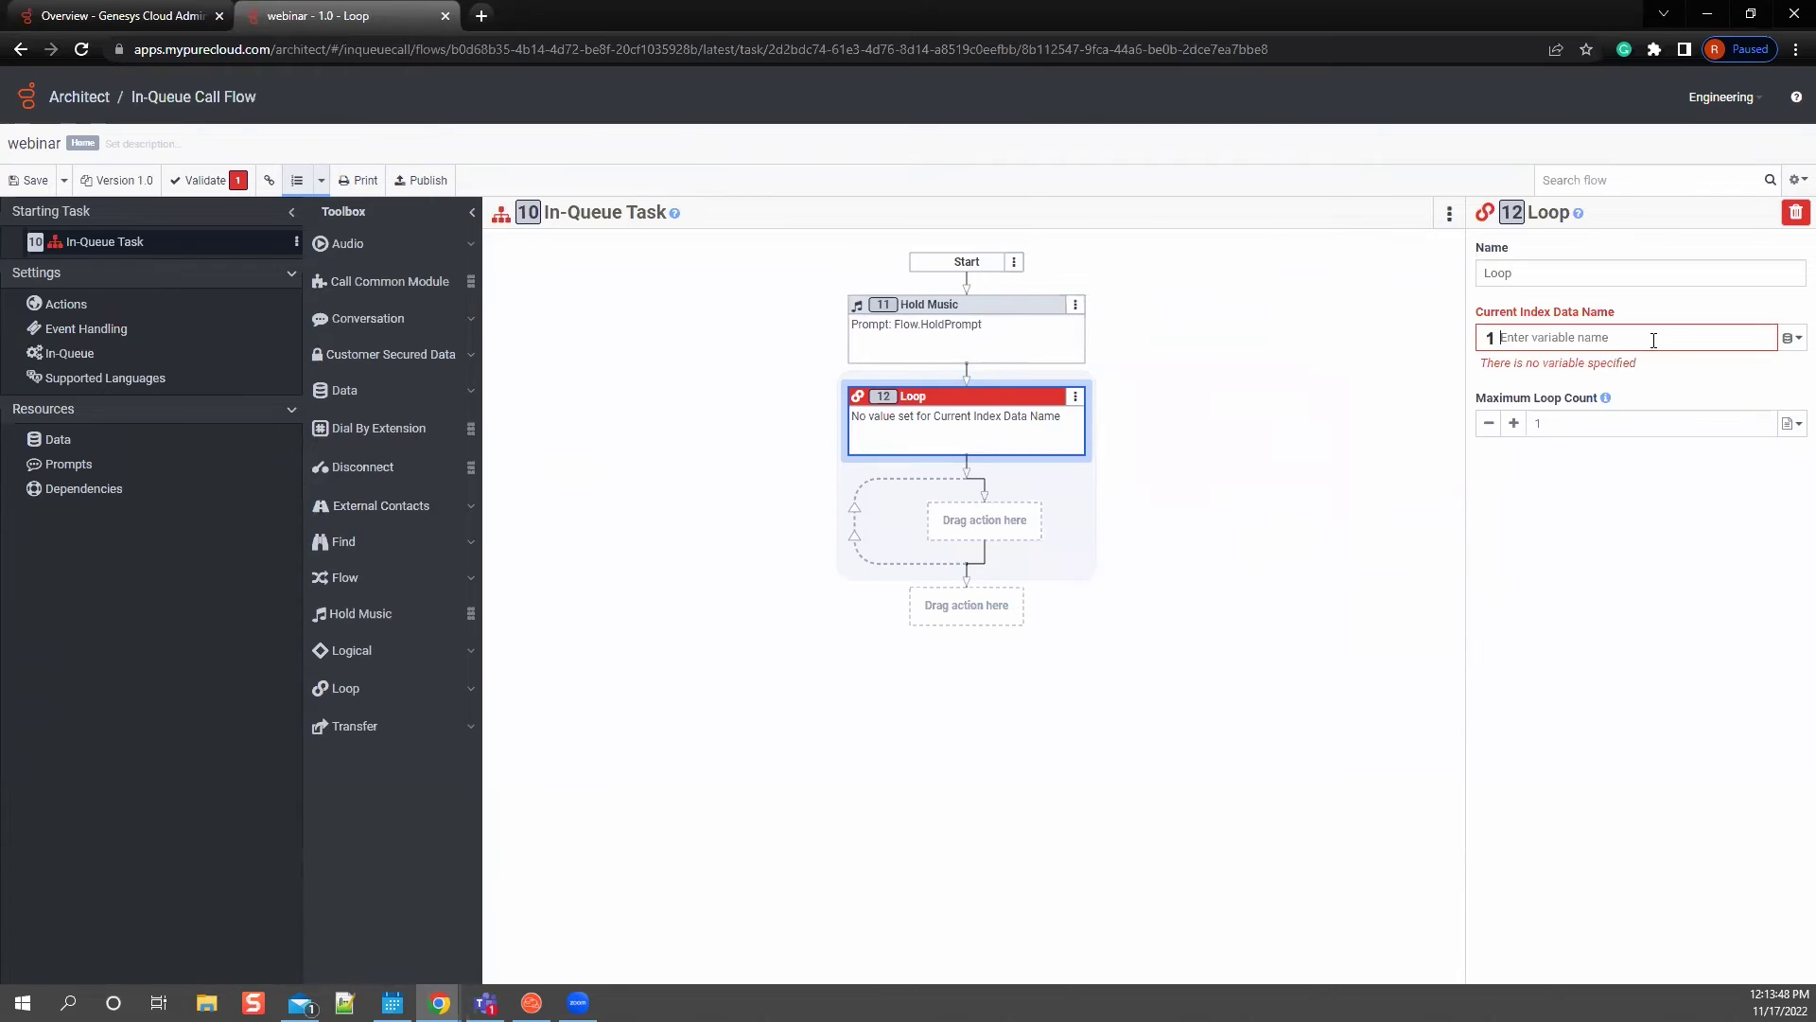
Set the Loop's maximum count to 3 and its current index data name to 'loopof3'
left_click(1513, 424)
left_click(1513, 424)
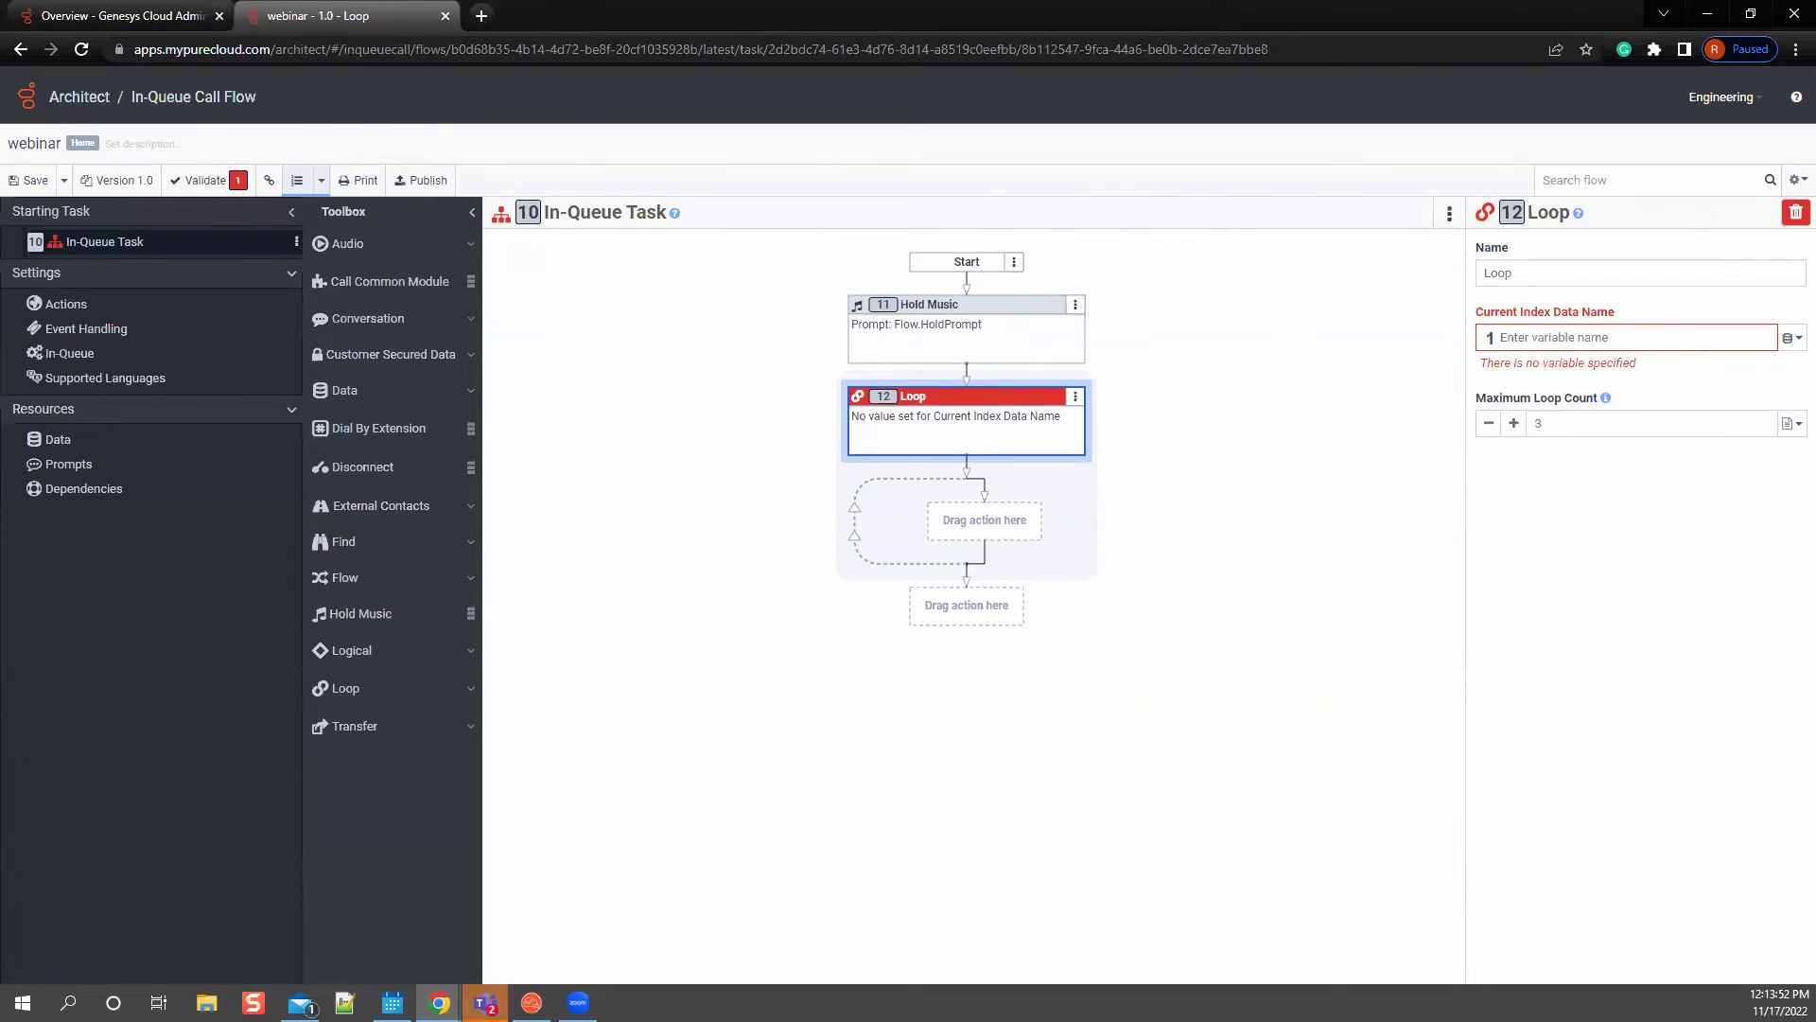
left_click(1610, 336)
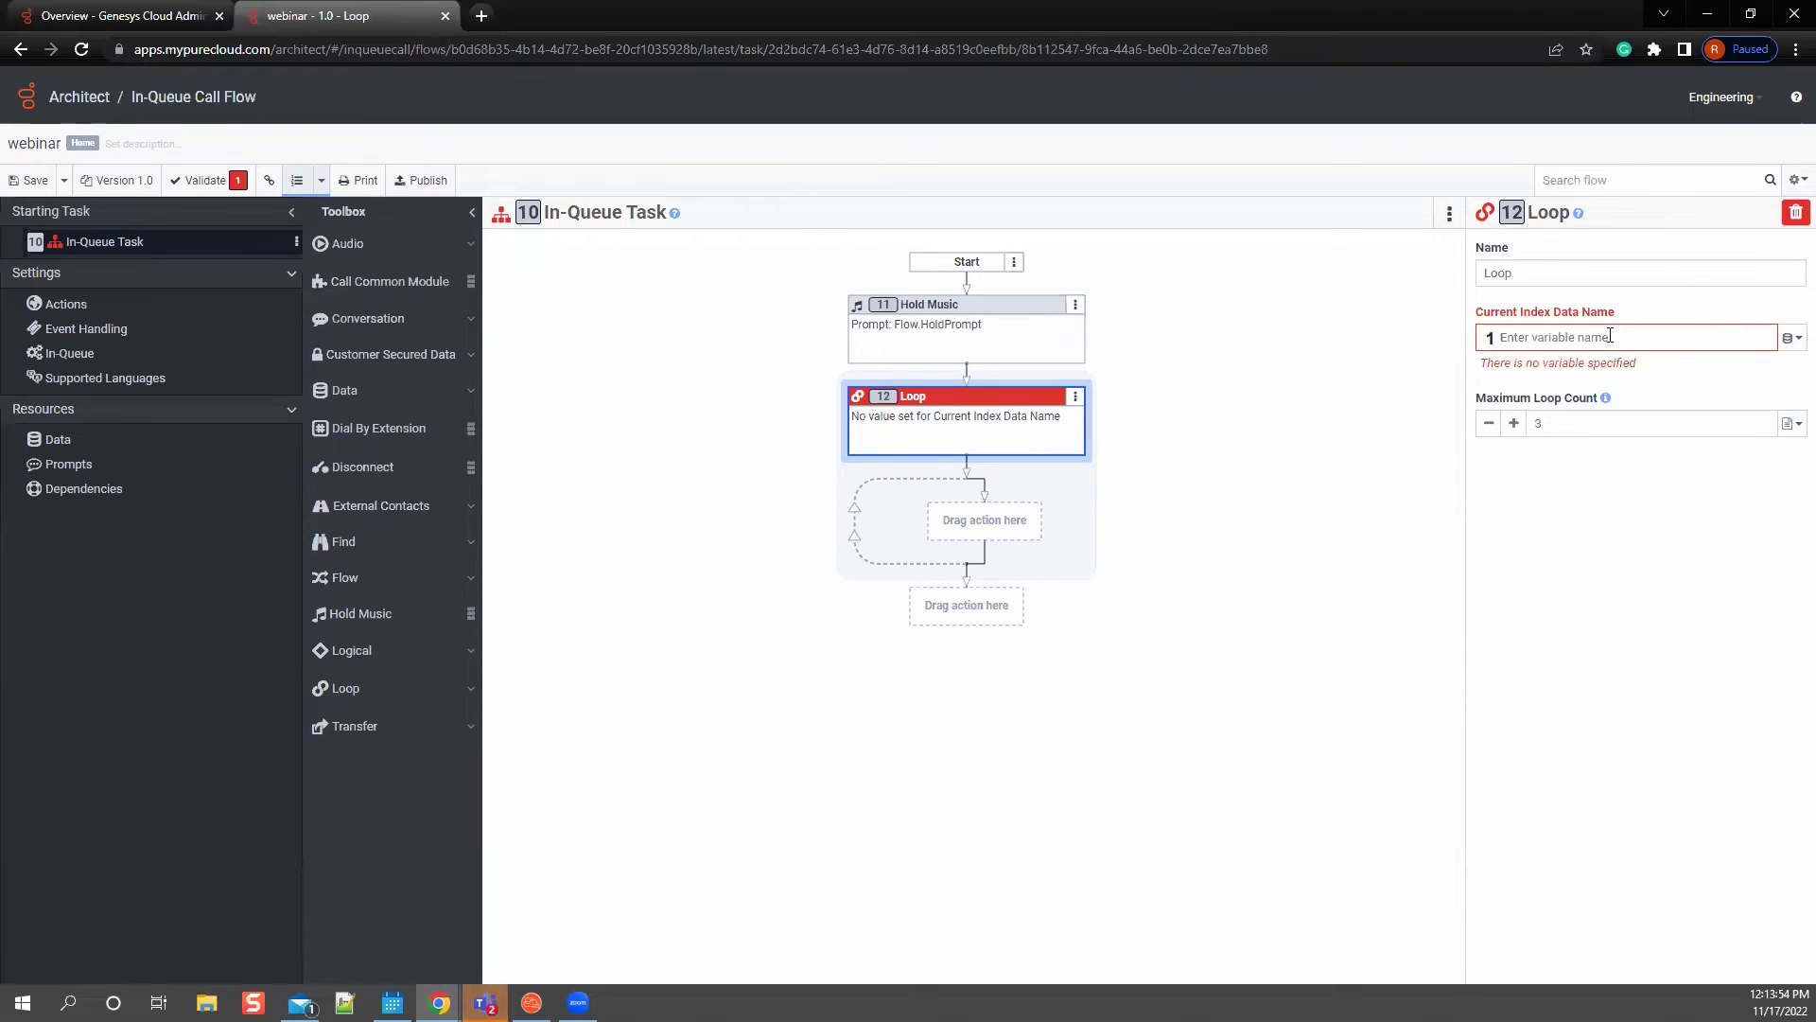
type("loopof3")
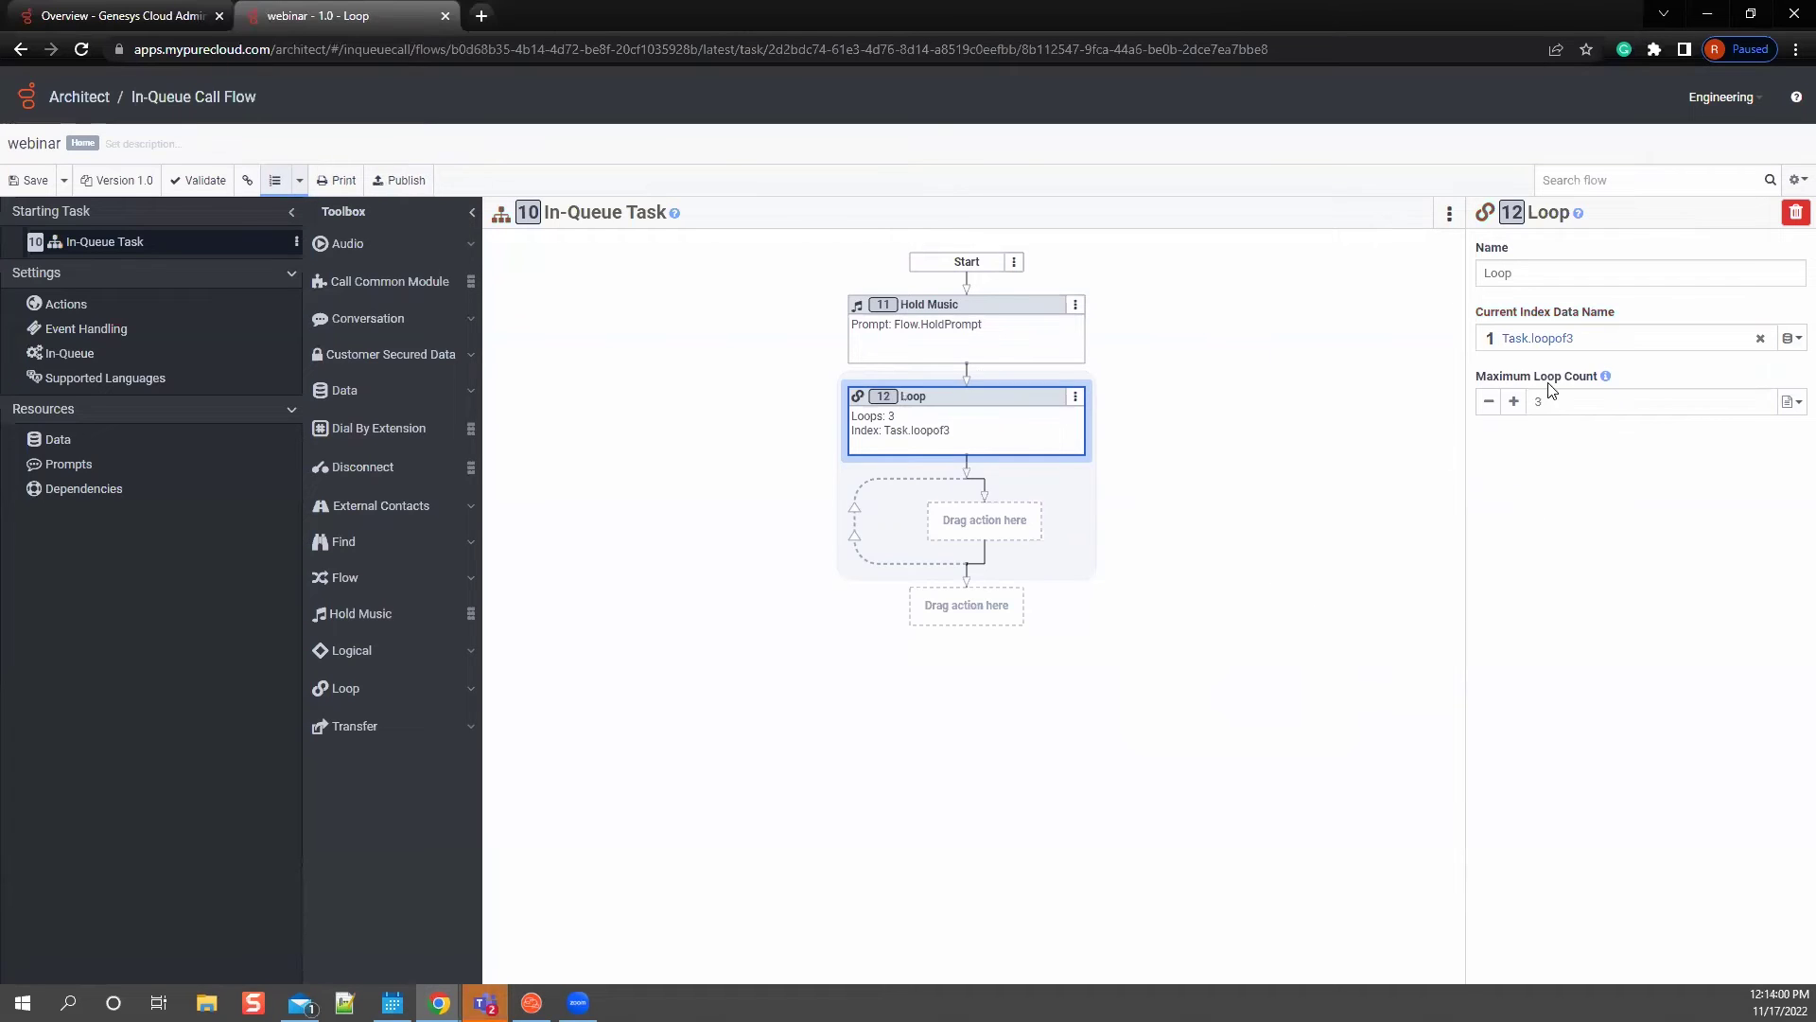
key("Return")
Place a Transfer to Voicemail action from Toolbox > Transfer inside the Loop
right_click(1019, 519)
mouse_move(940, 557)
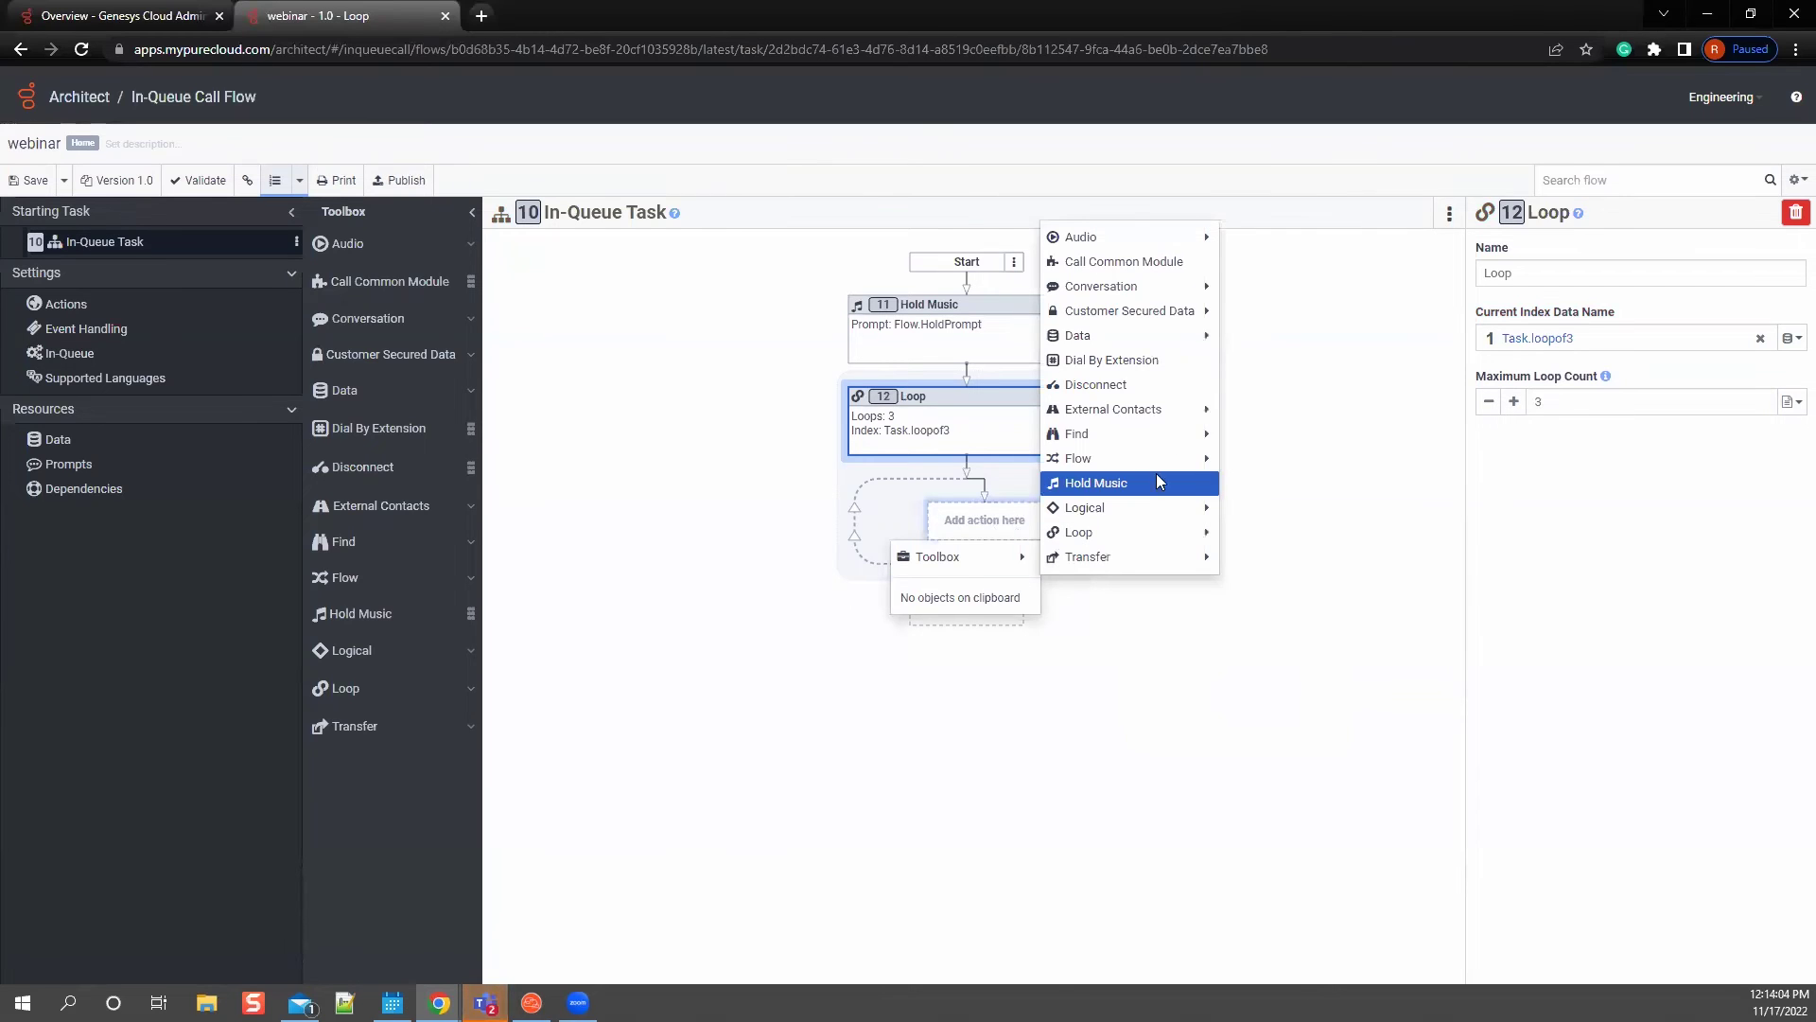
mouse_move(1162, 453)
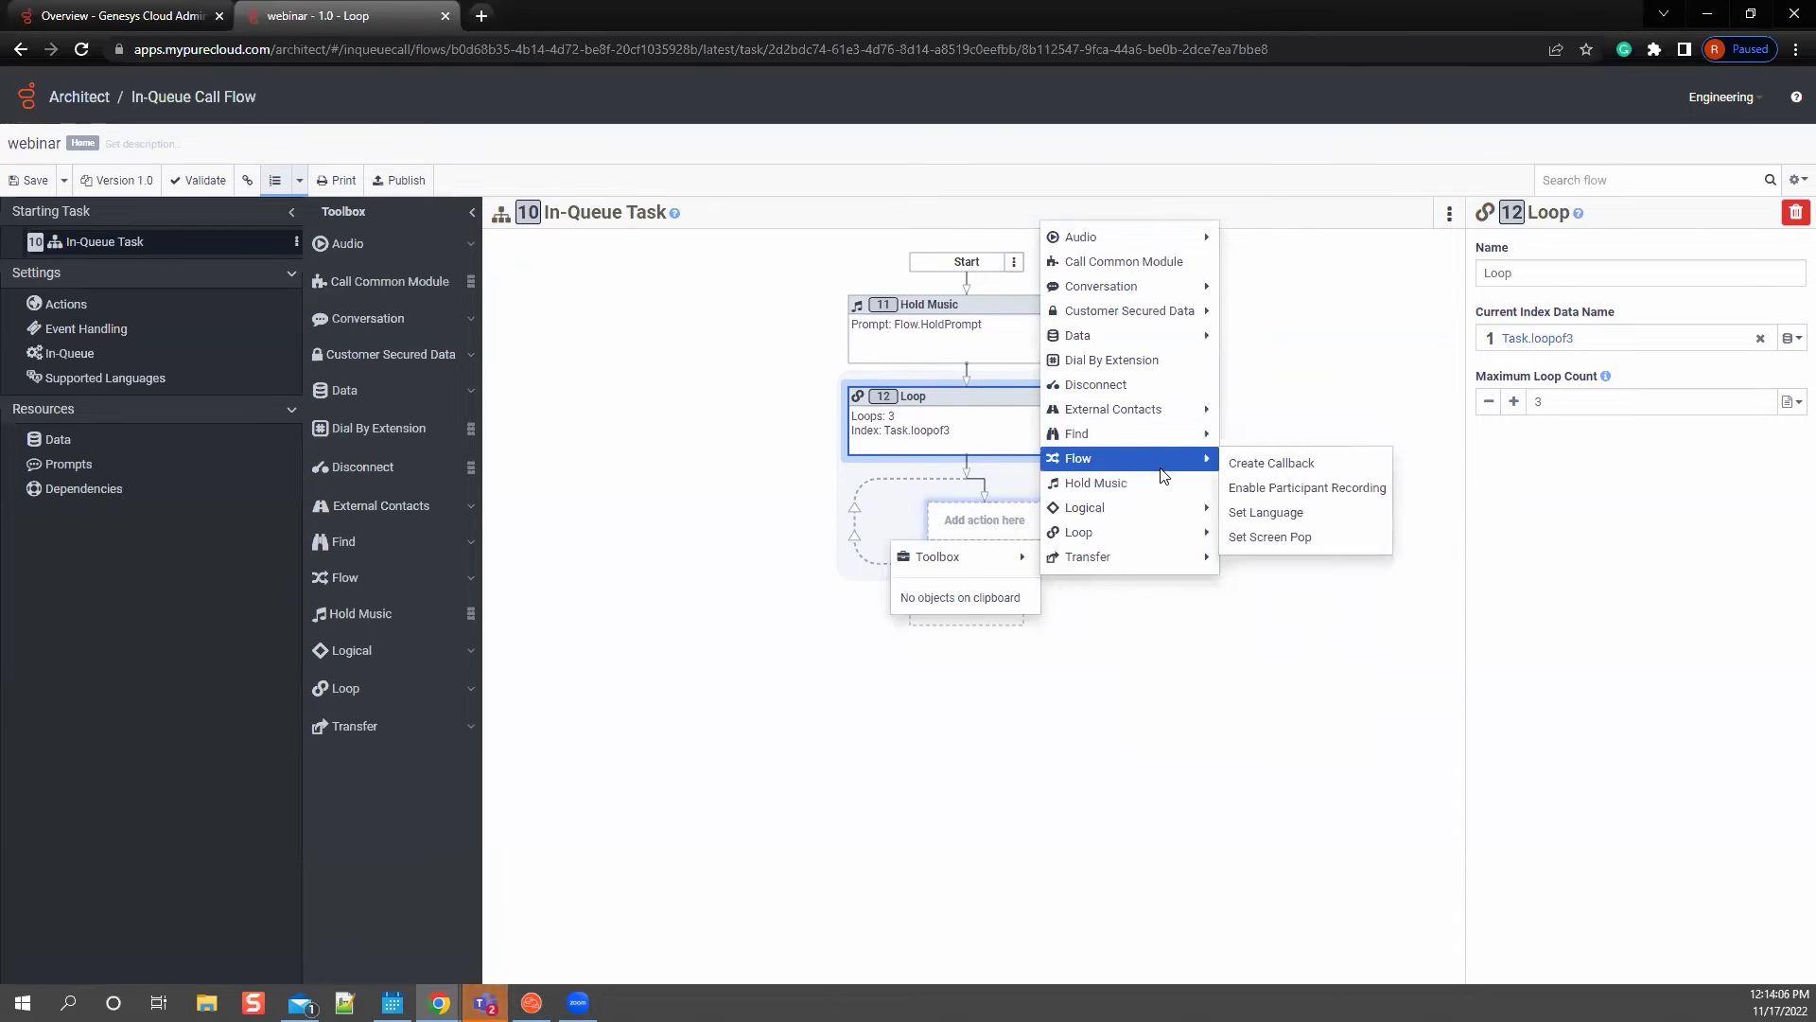
mouse_move(1182, 558)
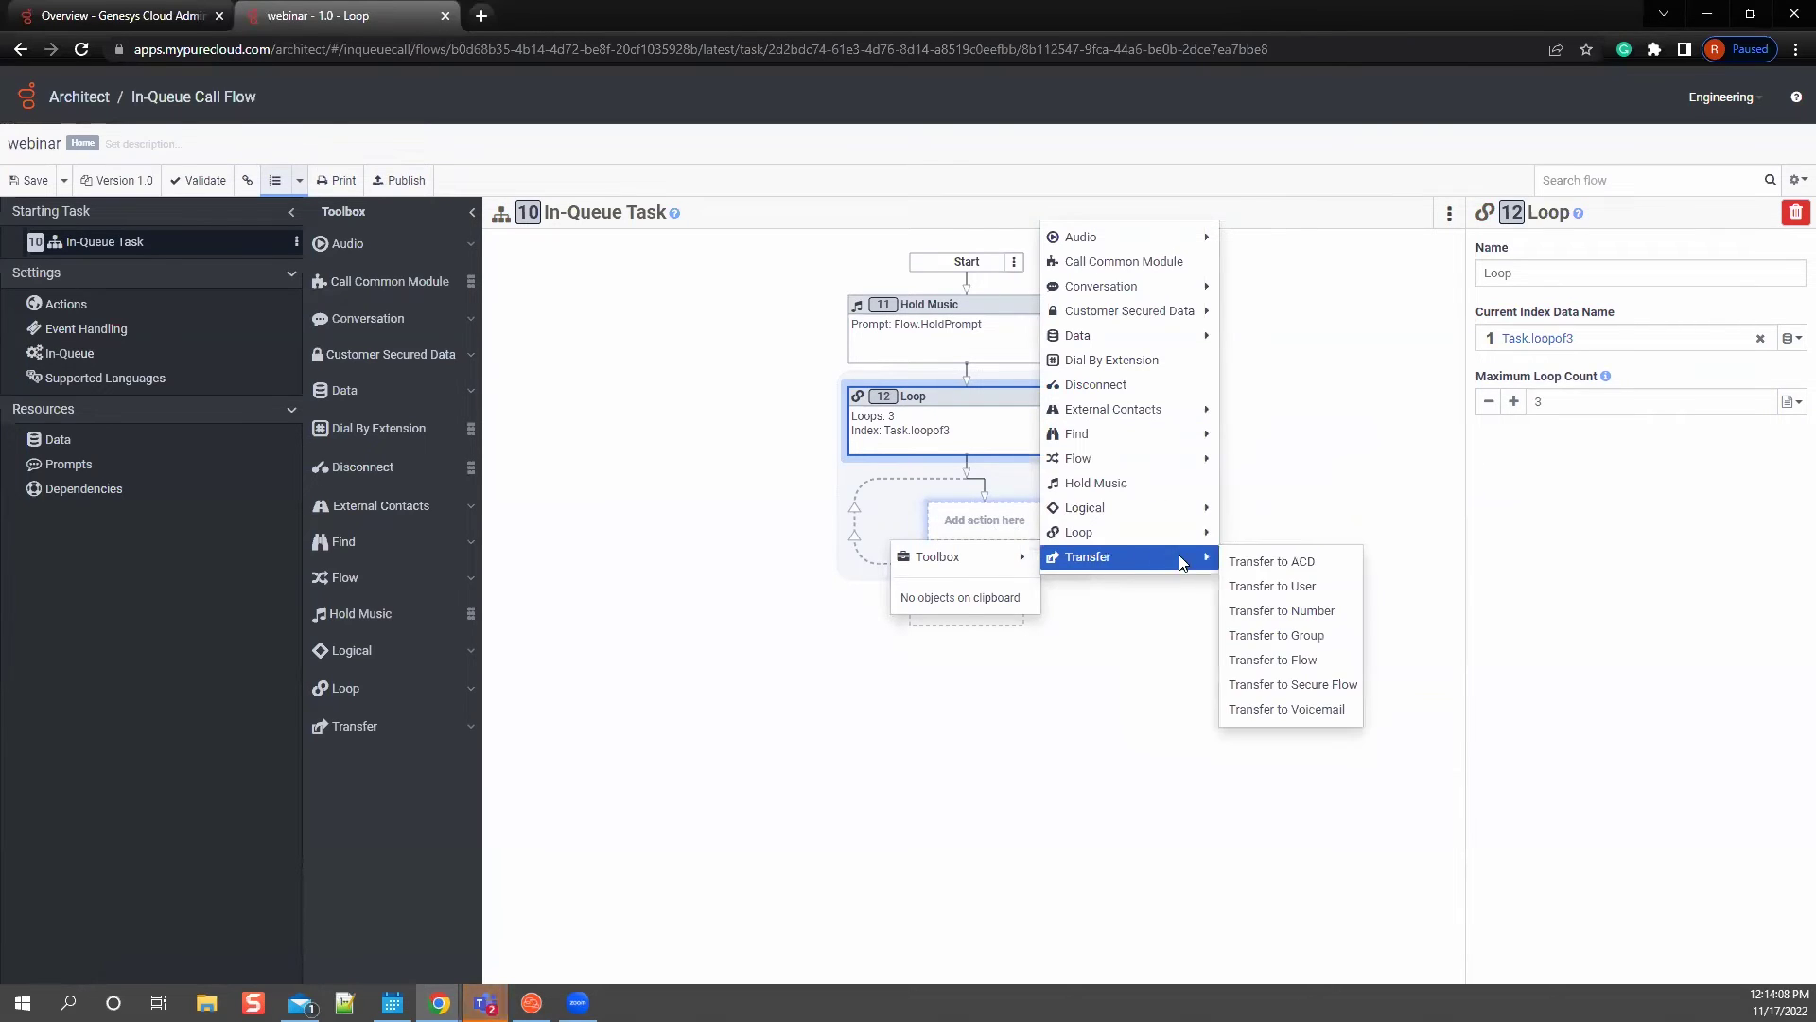
left_click(1286, 708)
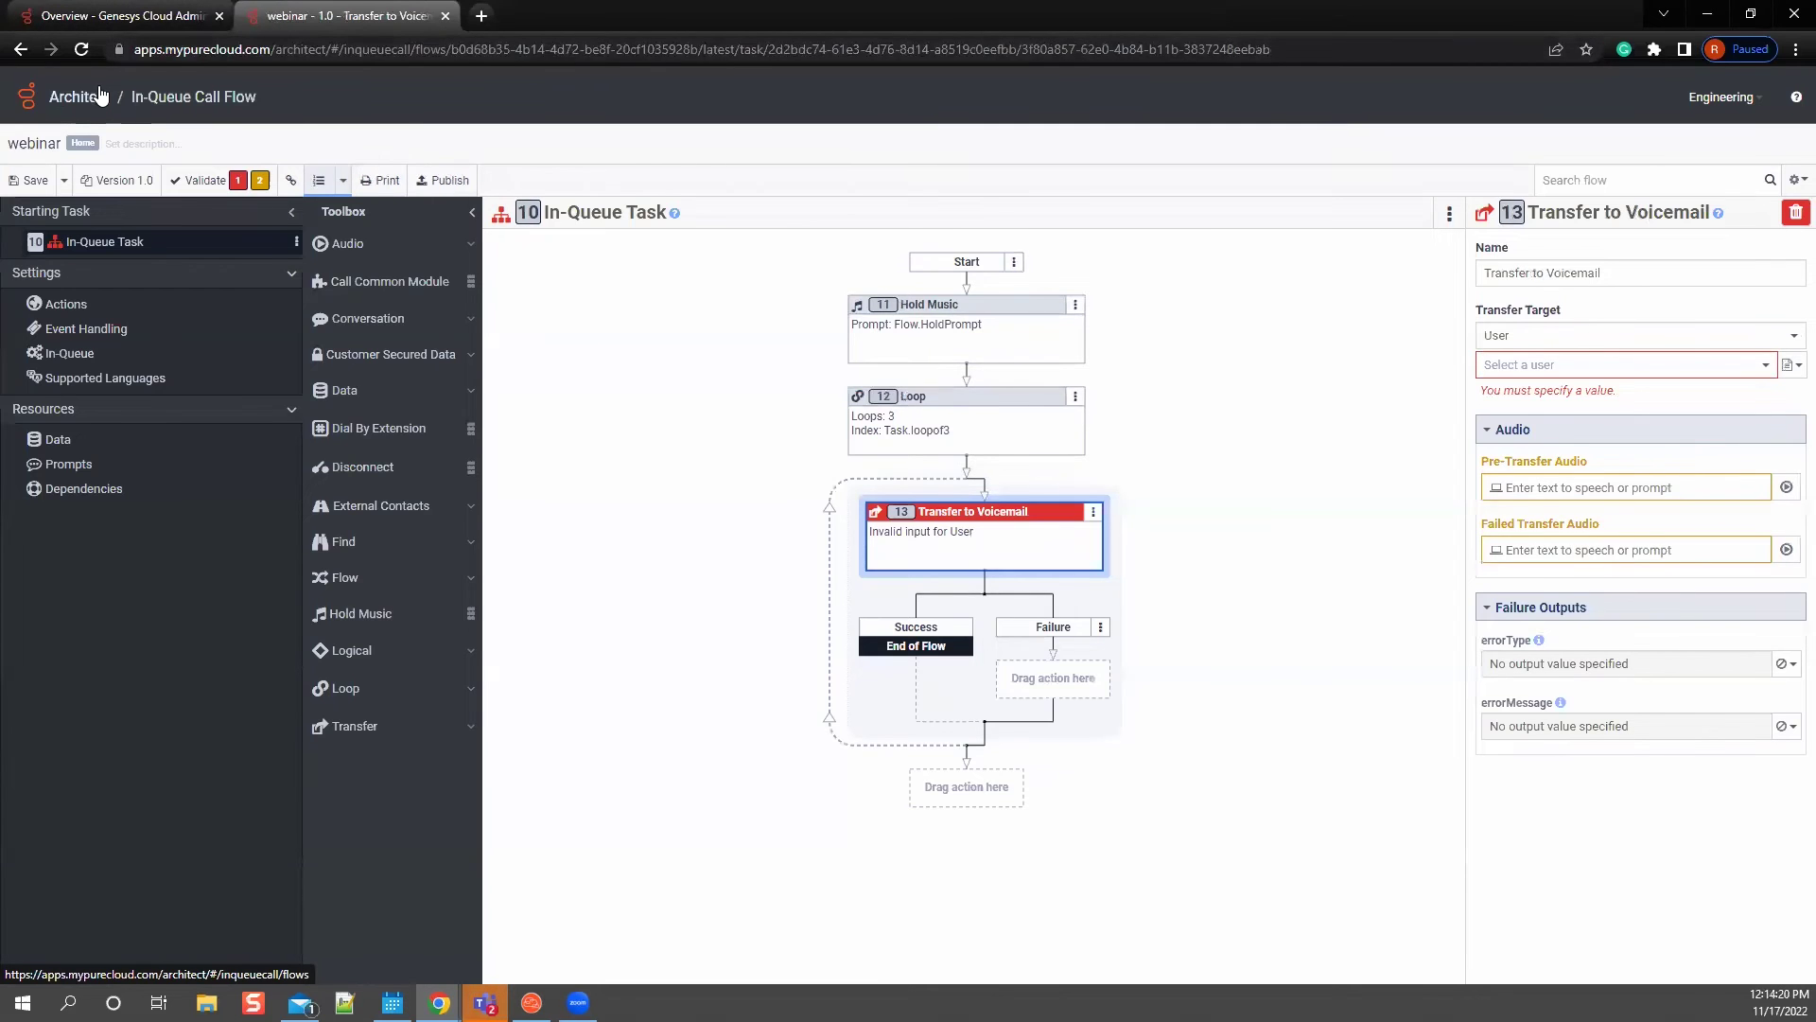
left_click(215, 90)
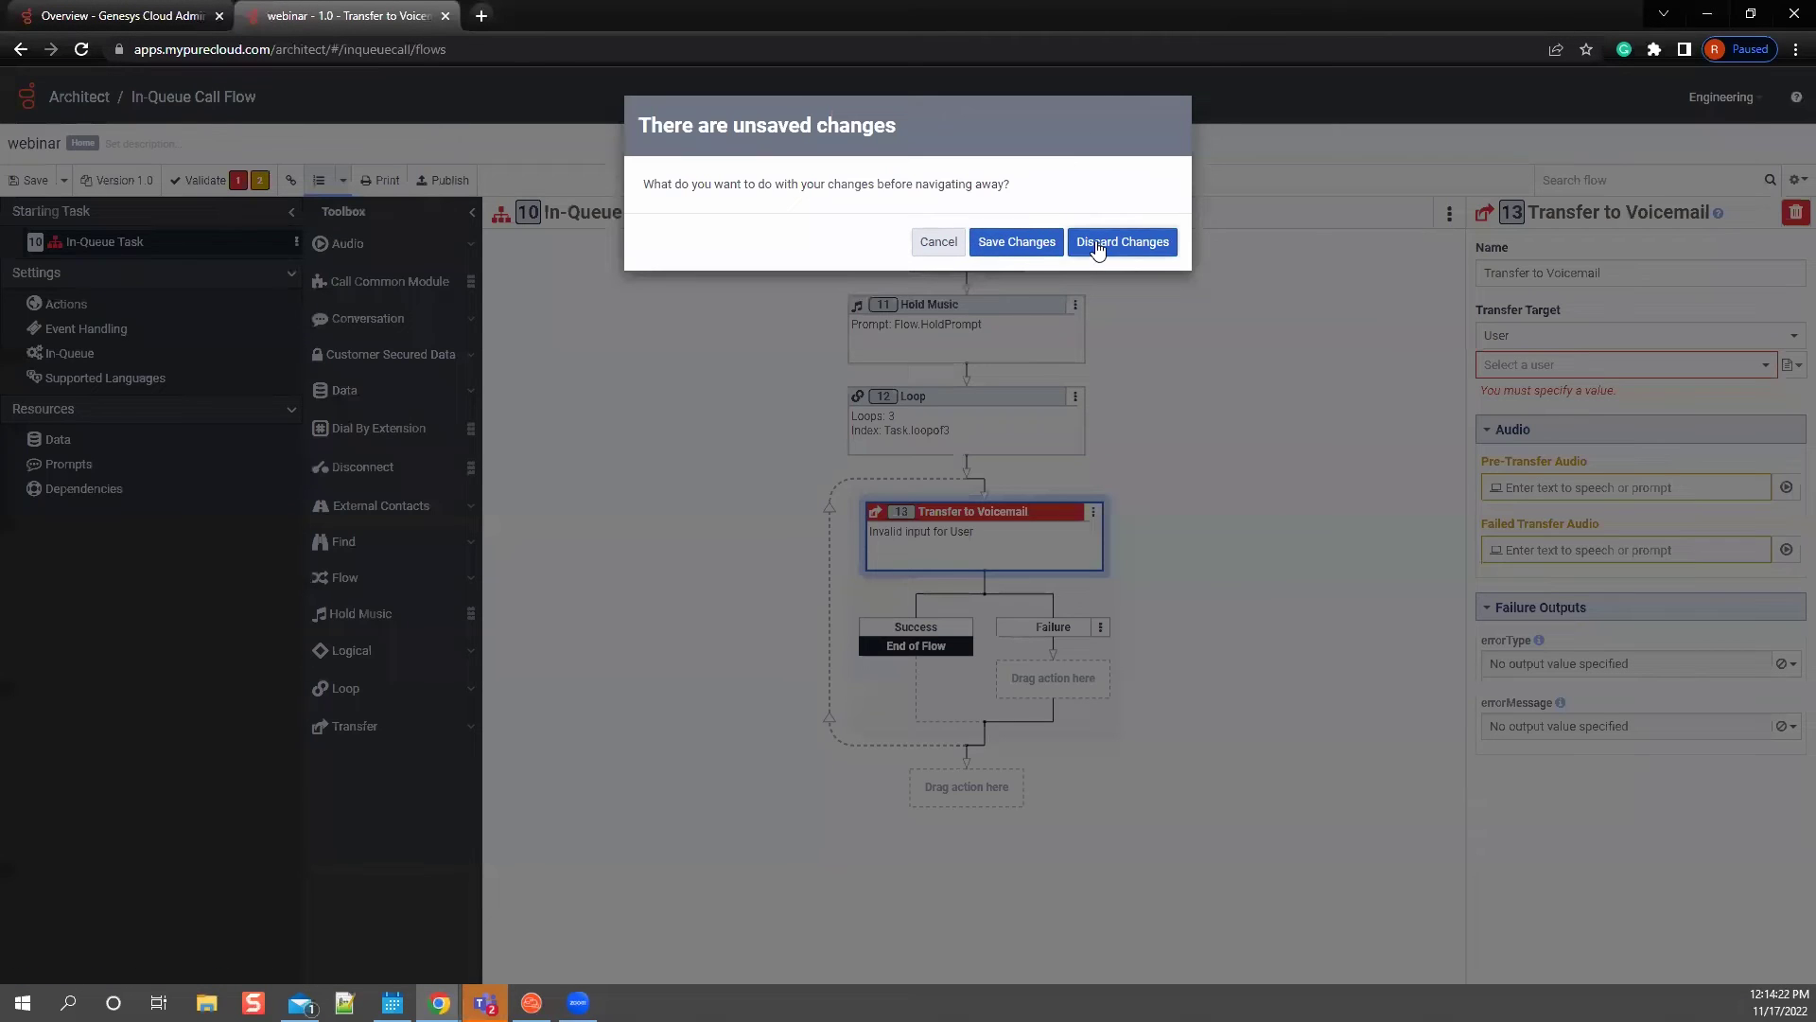
left_click(1019, 248)
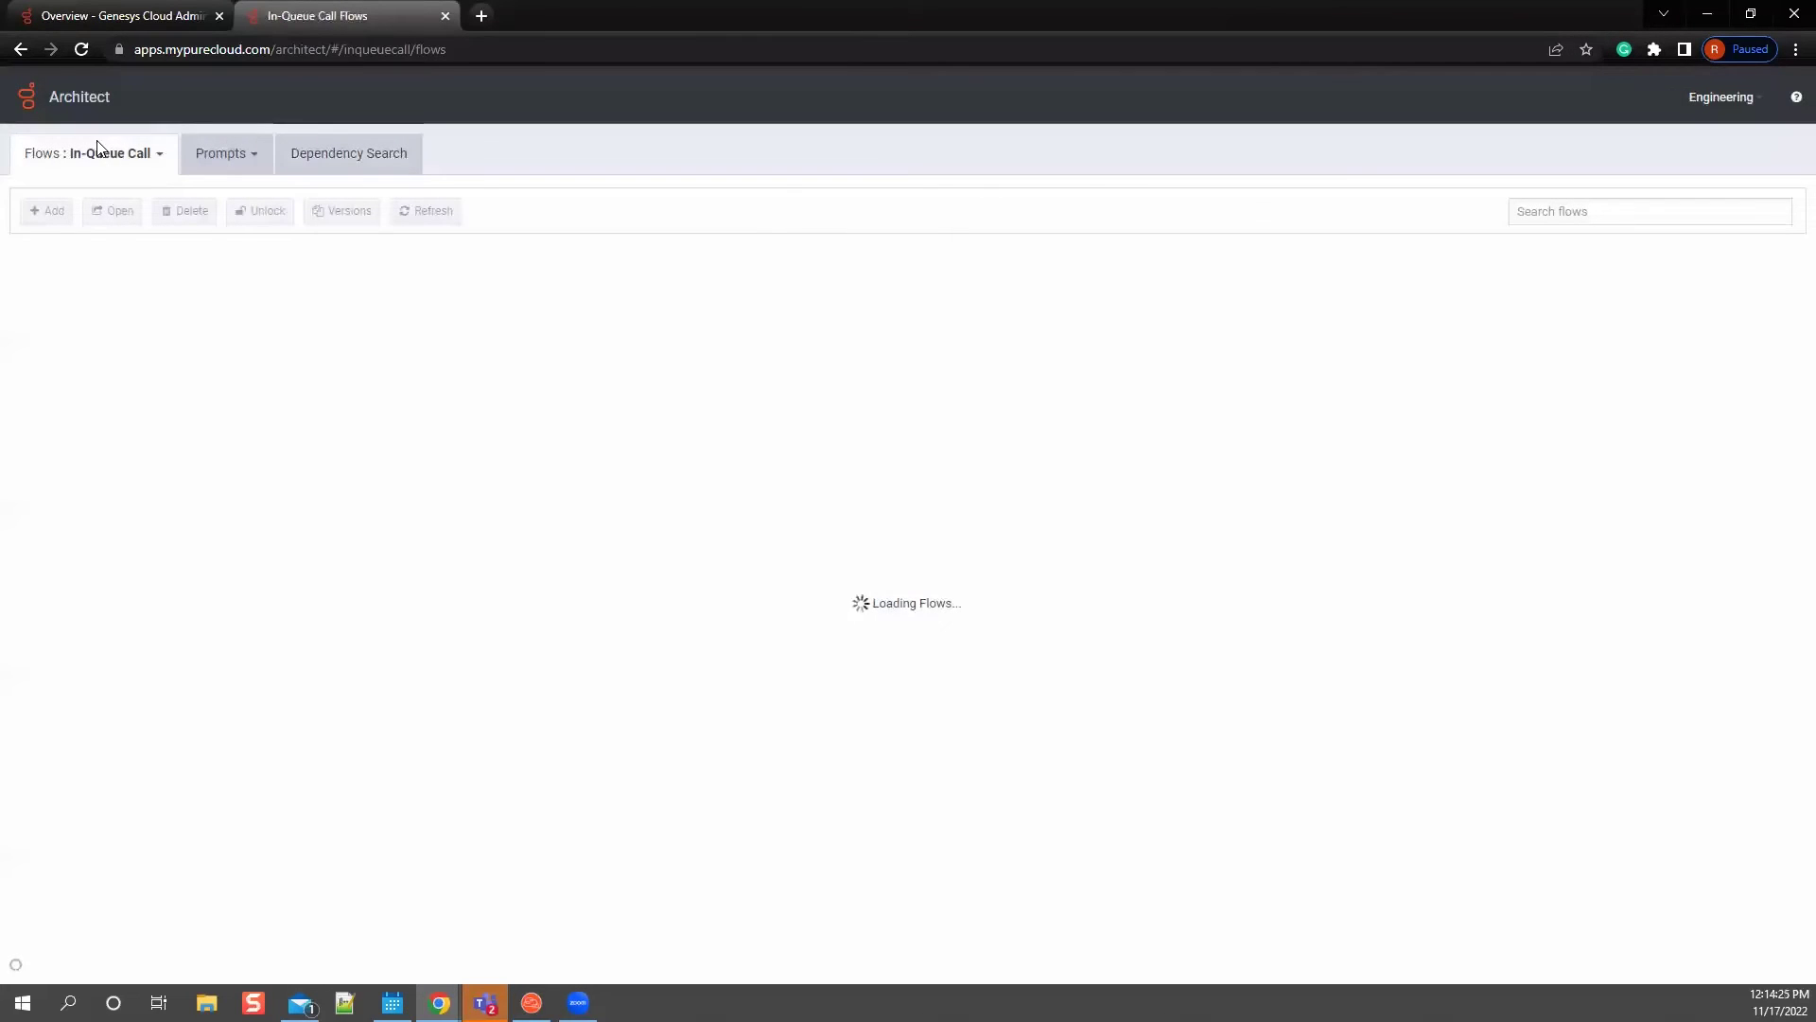
left_click(133, 157)
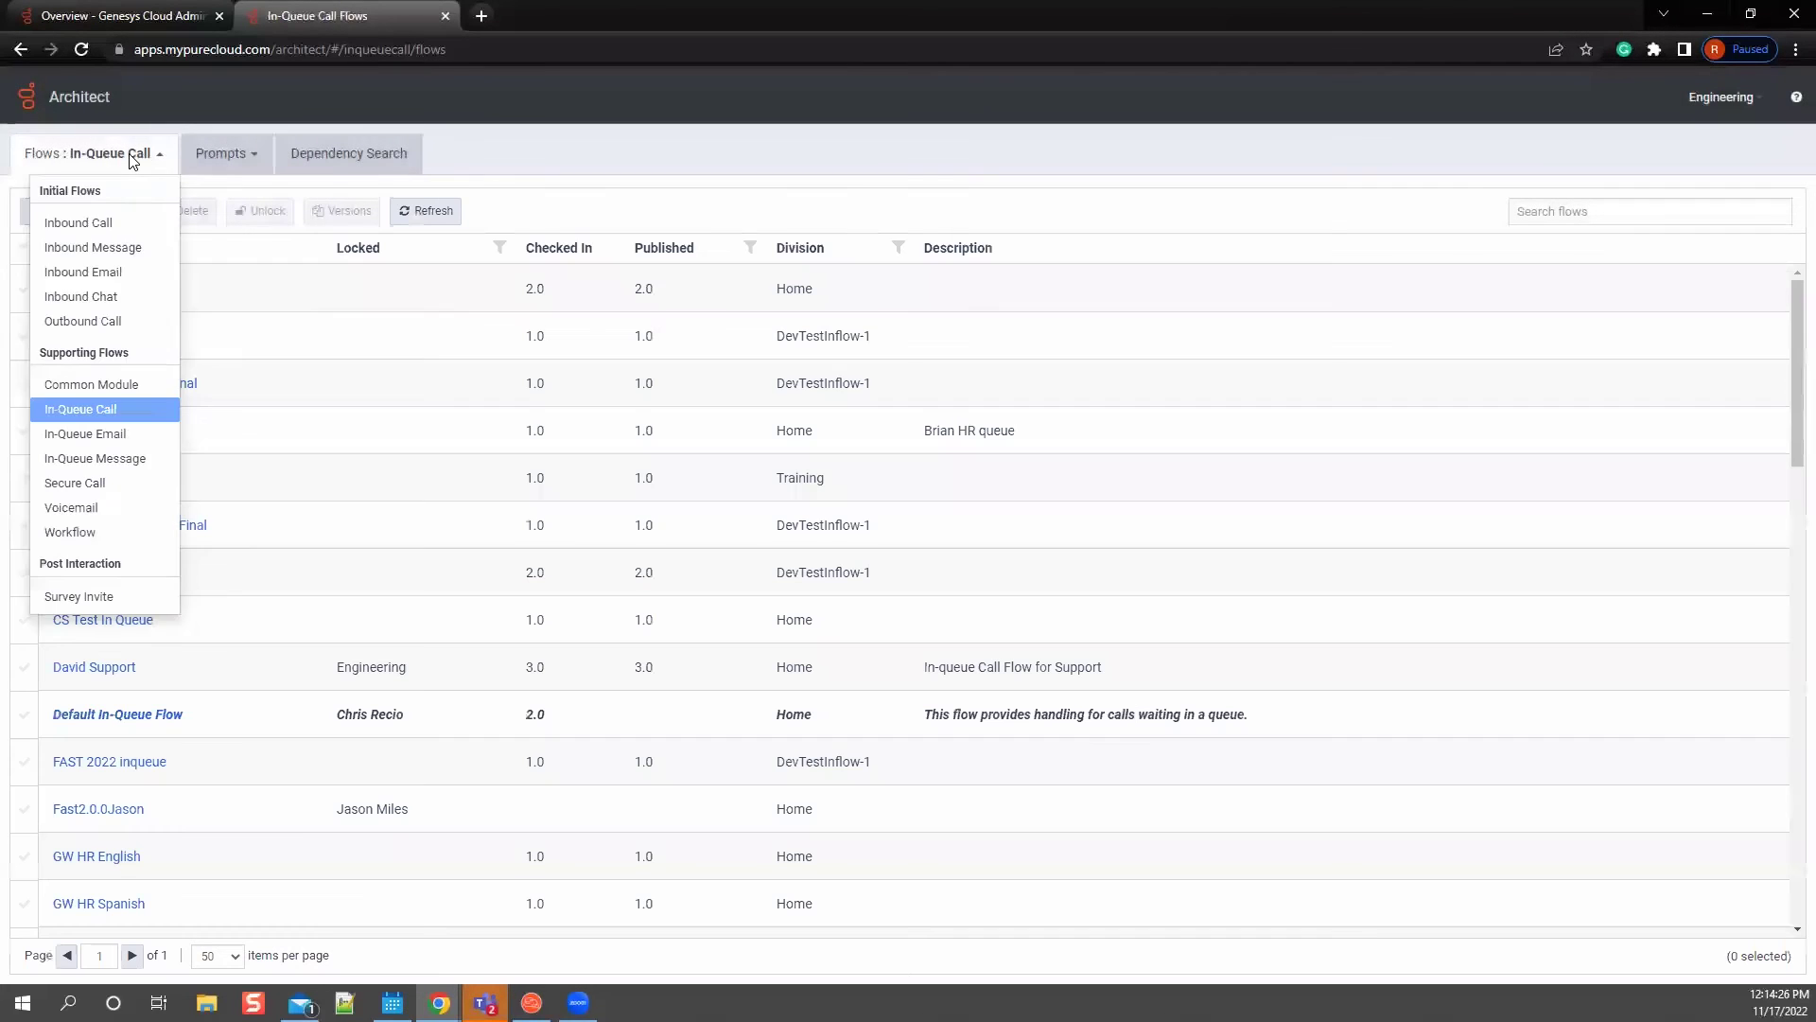
left_click(133, 157)
left_click(132, 157)
left_click(99, 222)
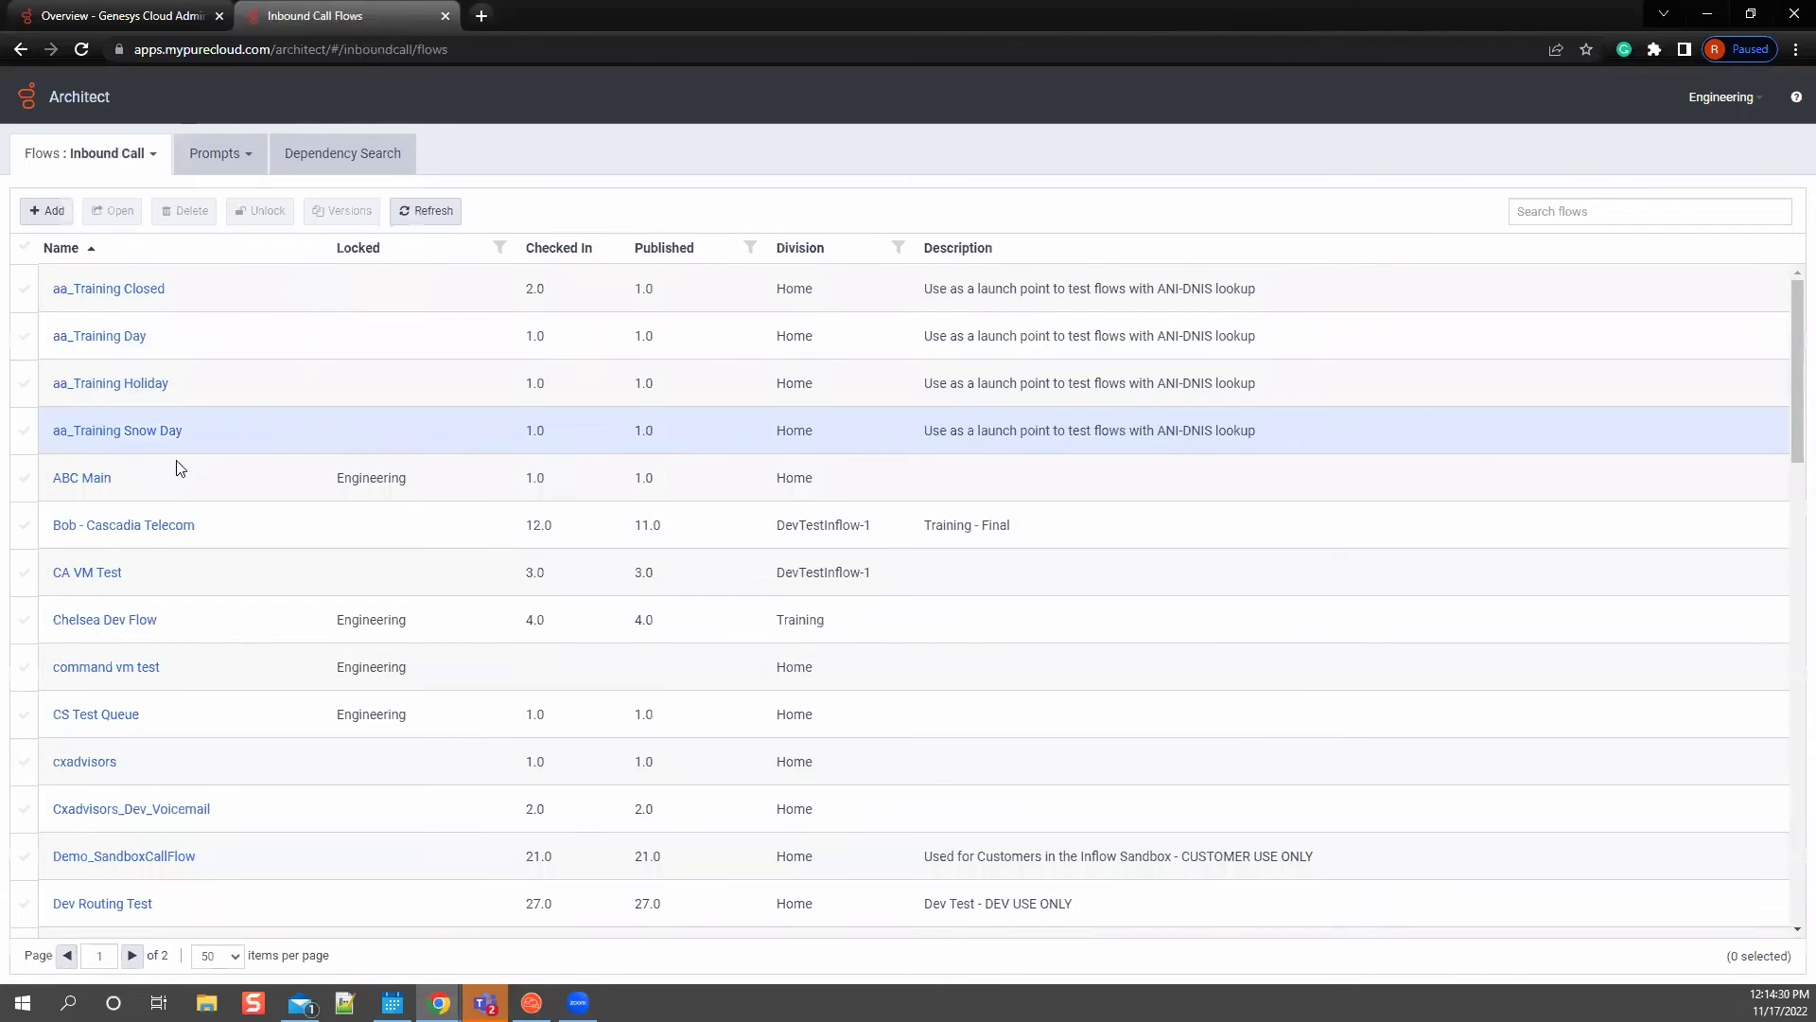
scroll(200, 856, "down", 3)
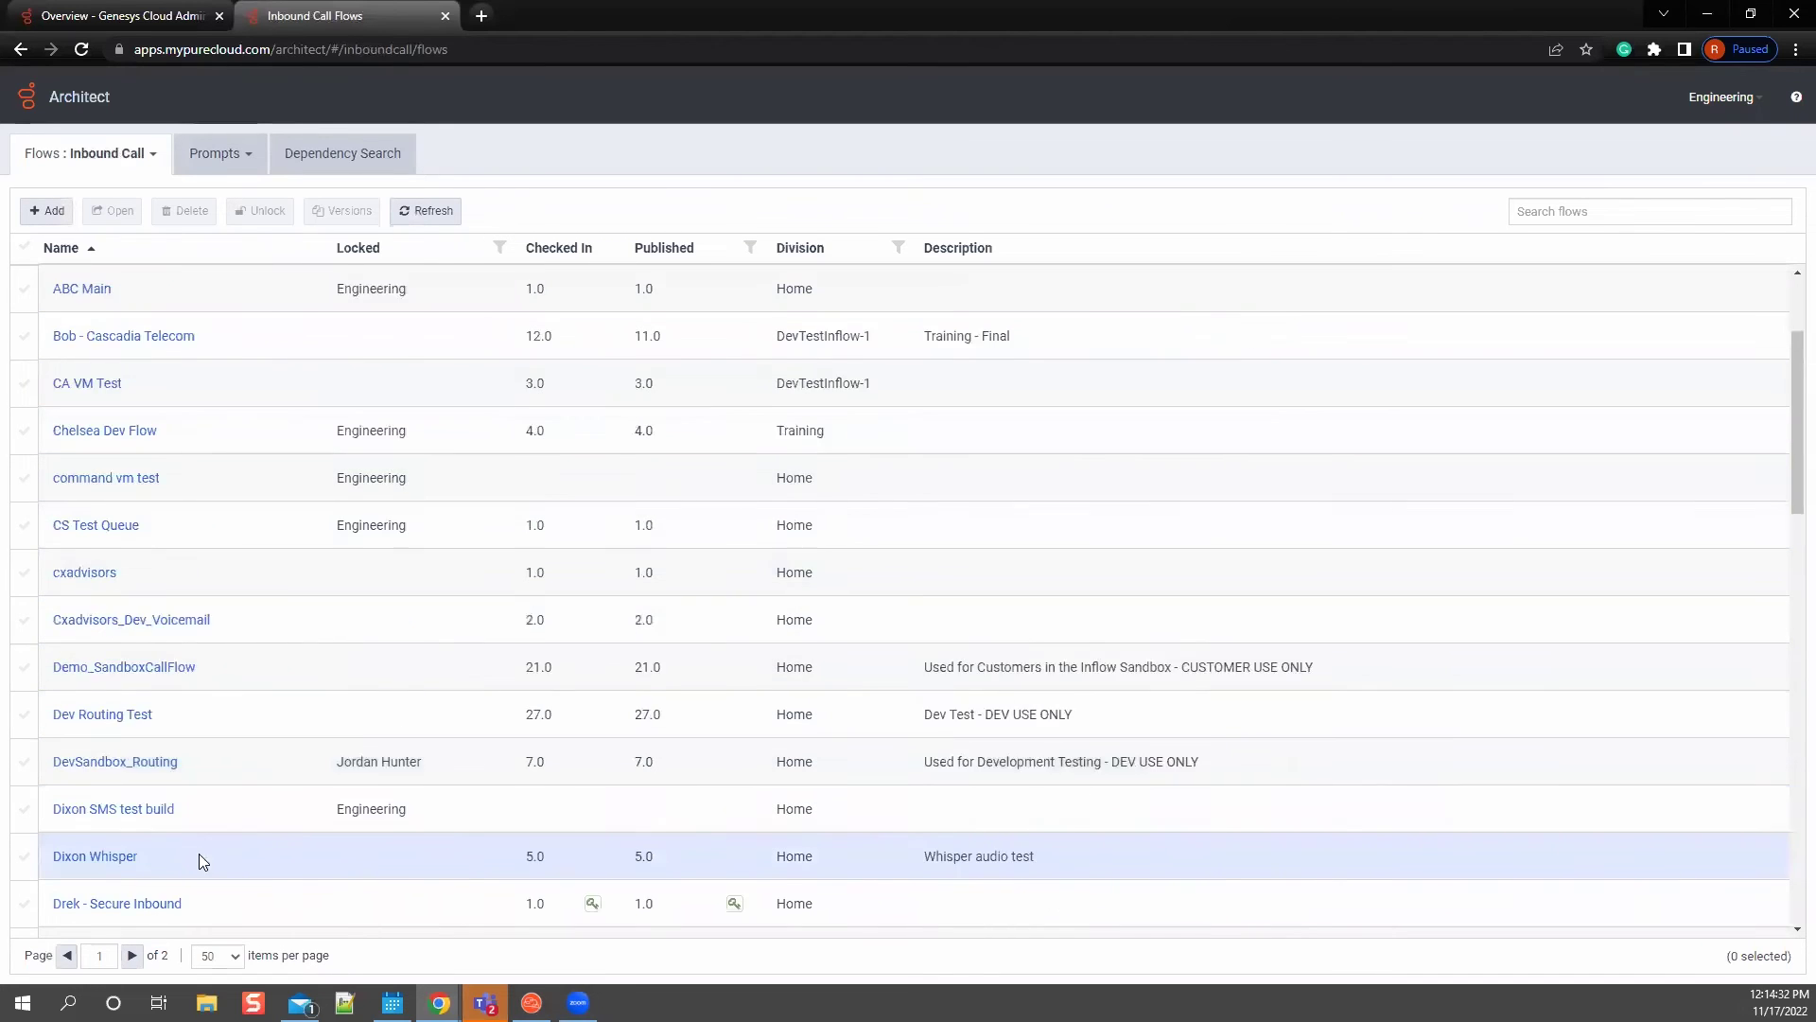
scroll(200, 856, "down", 15)
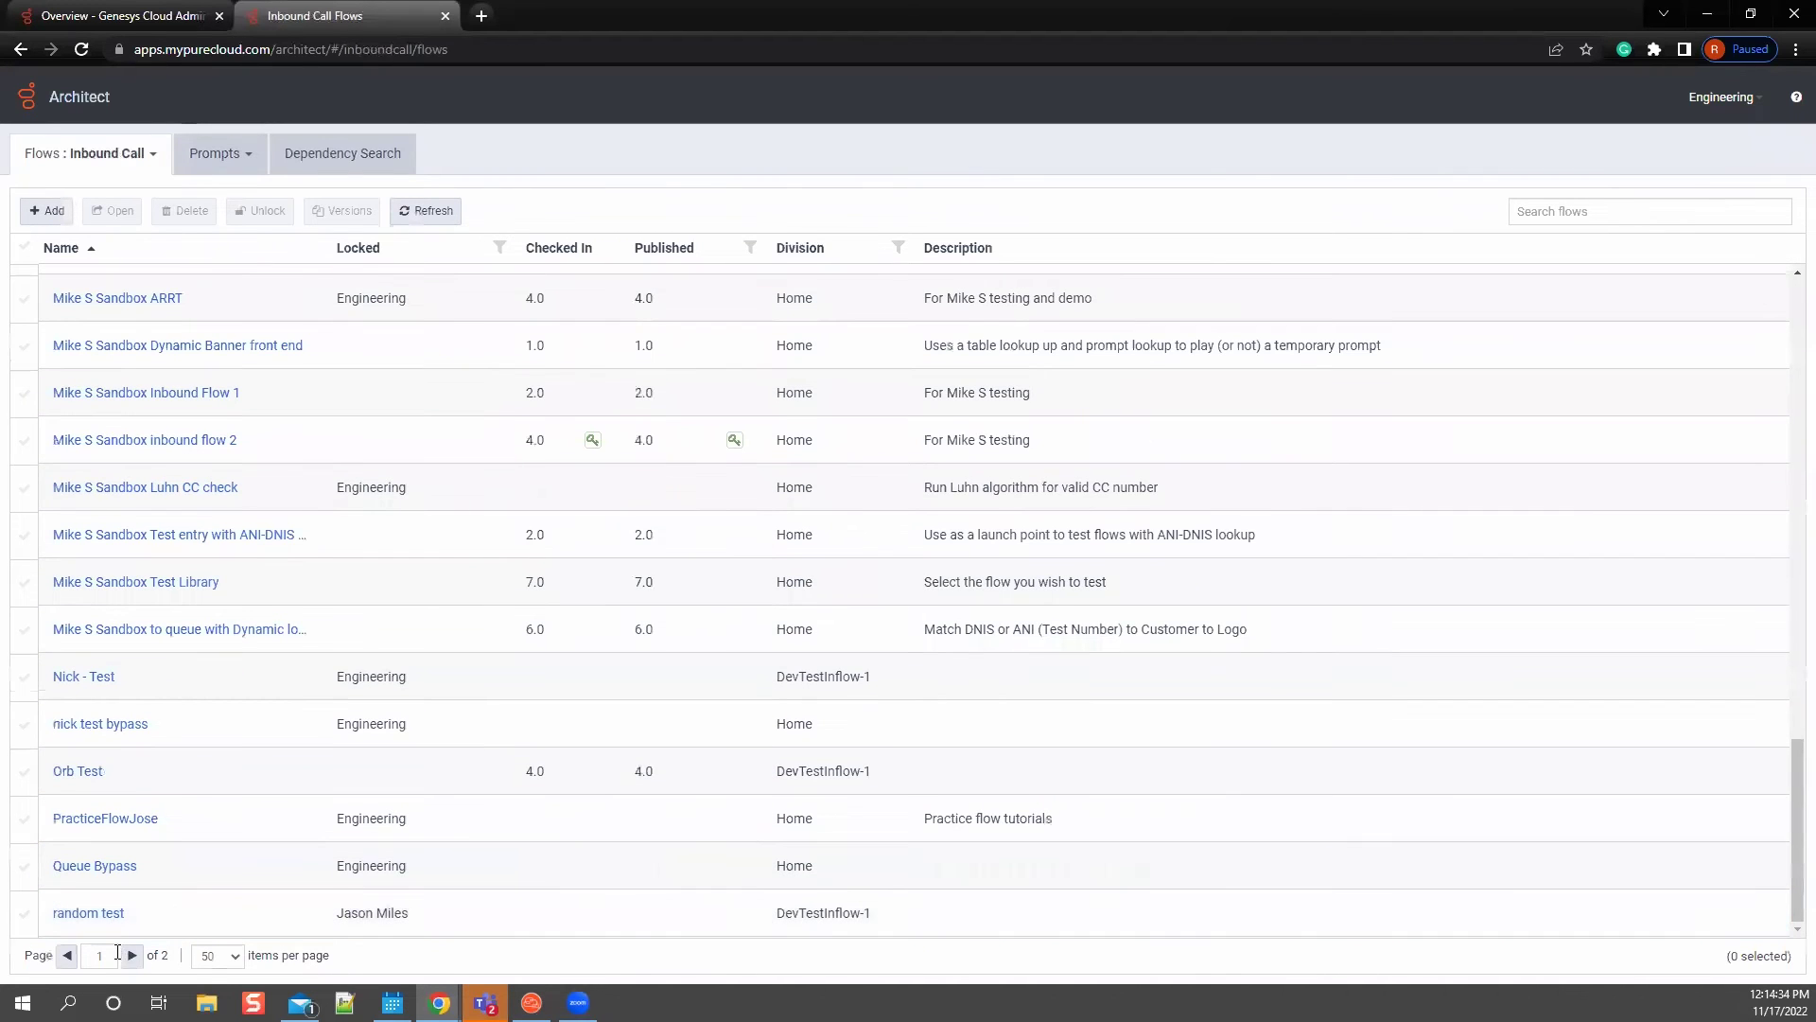
left_click(129, 956)
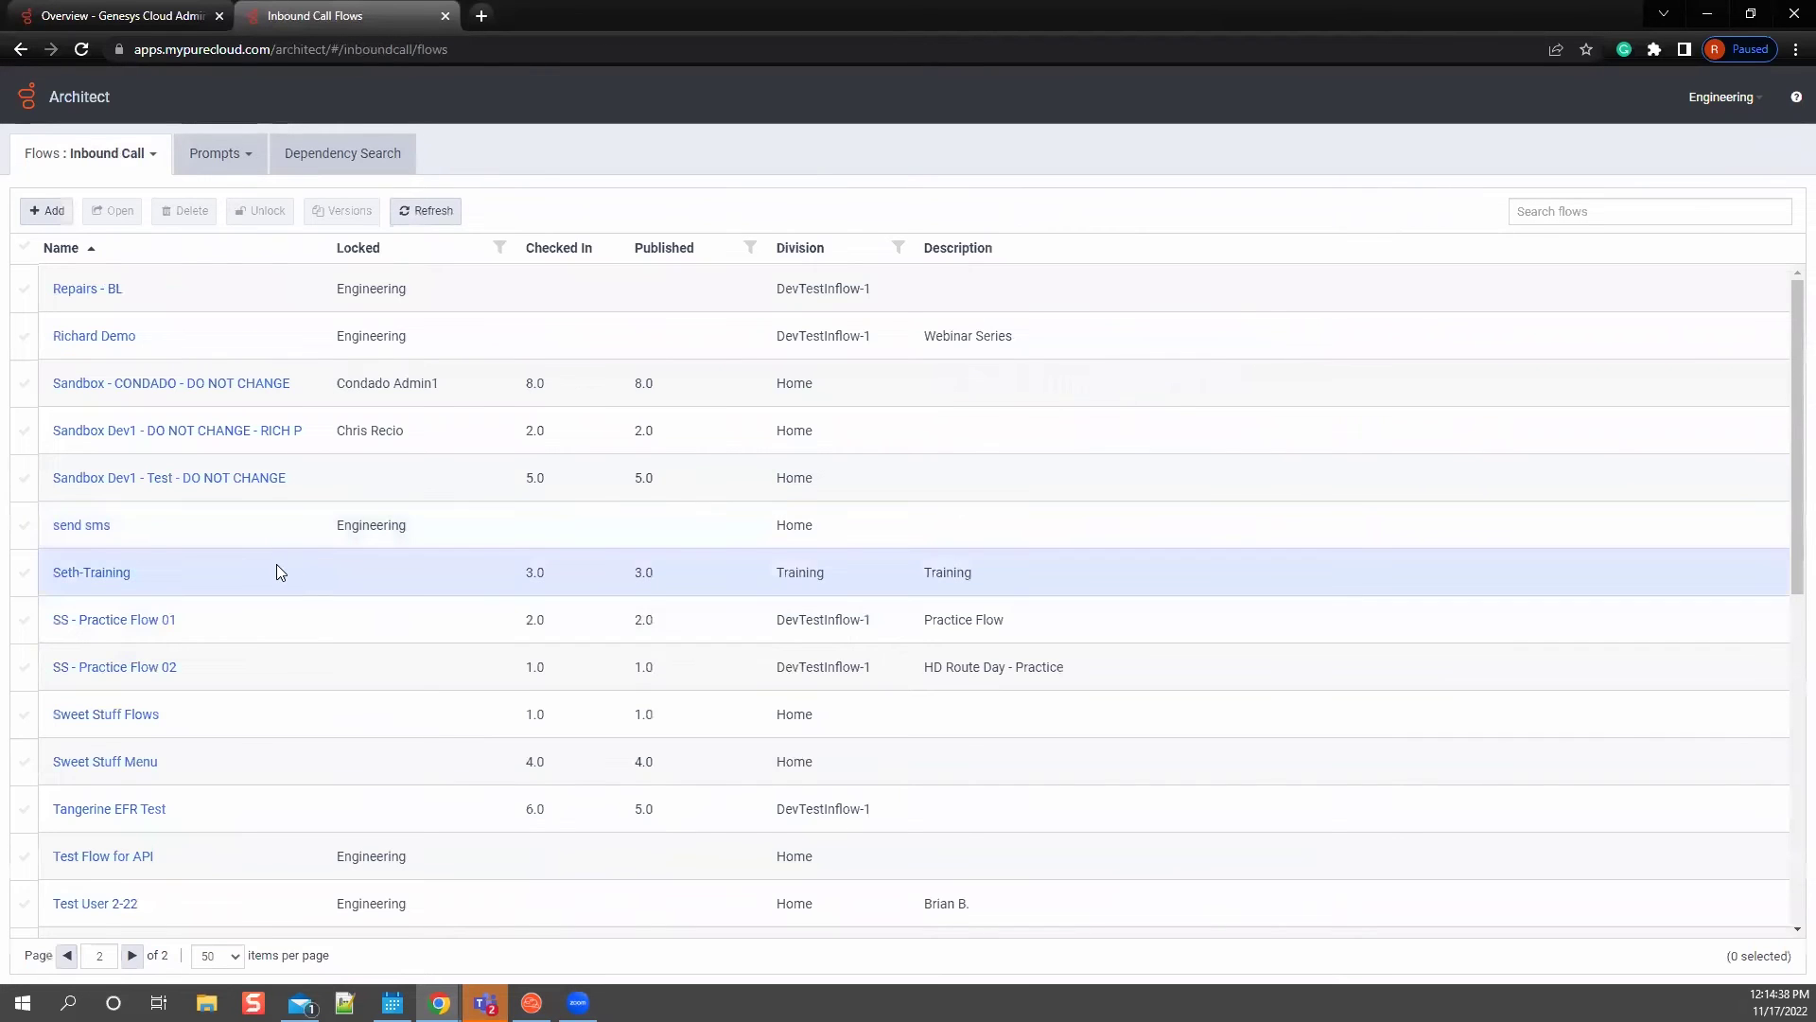
scroll(284, 586, "down", 4)
scroll(269, 643, "down", 2)
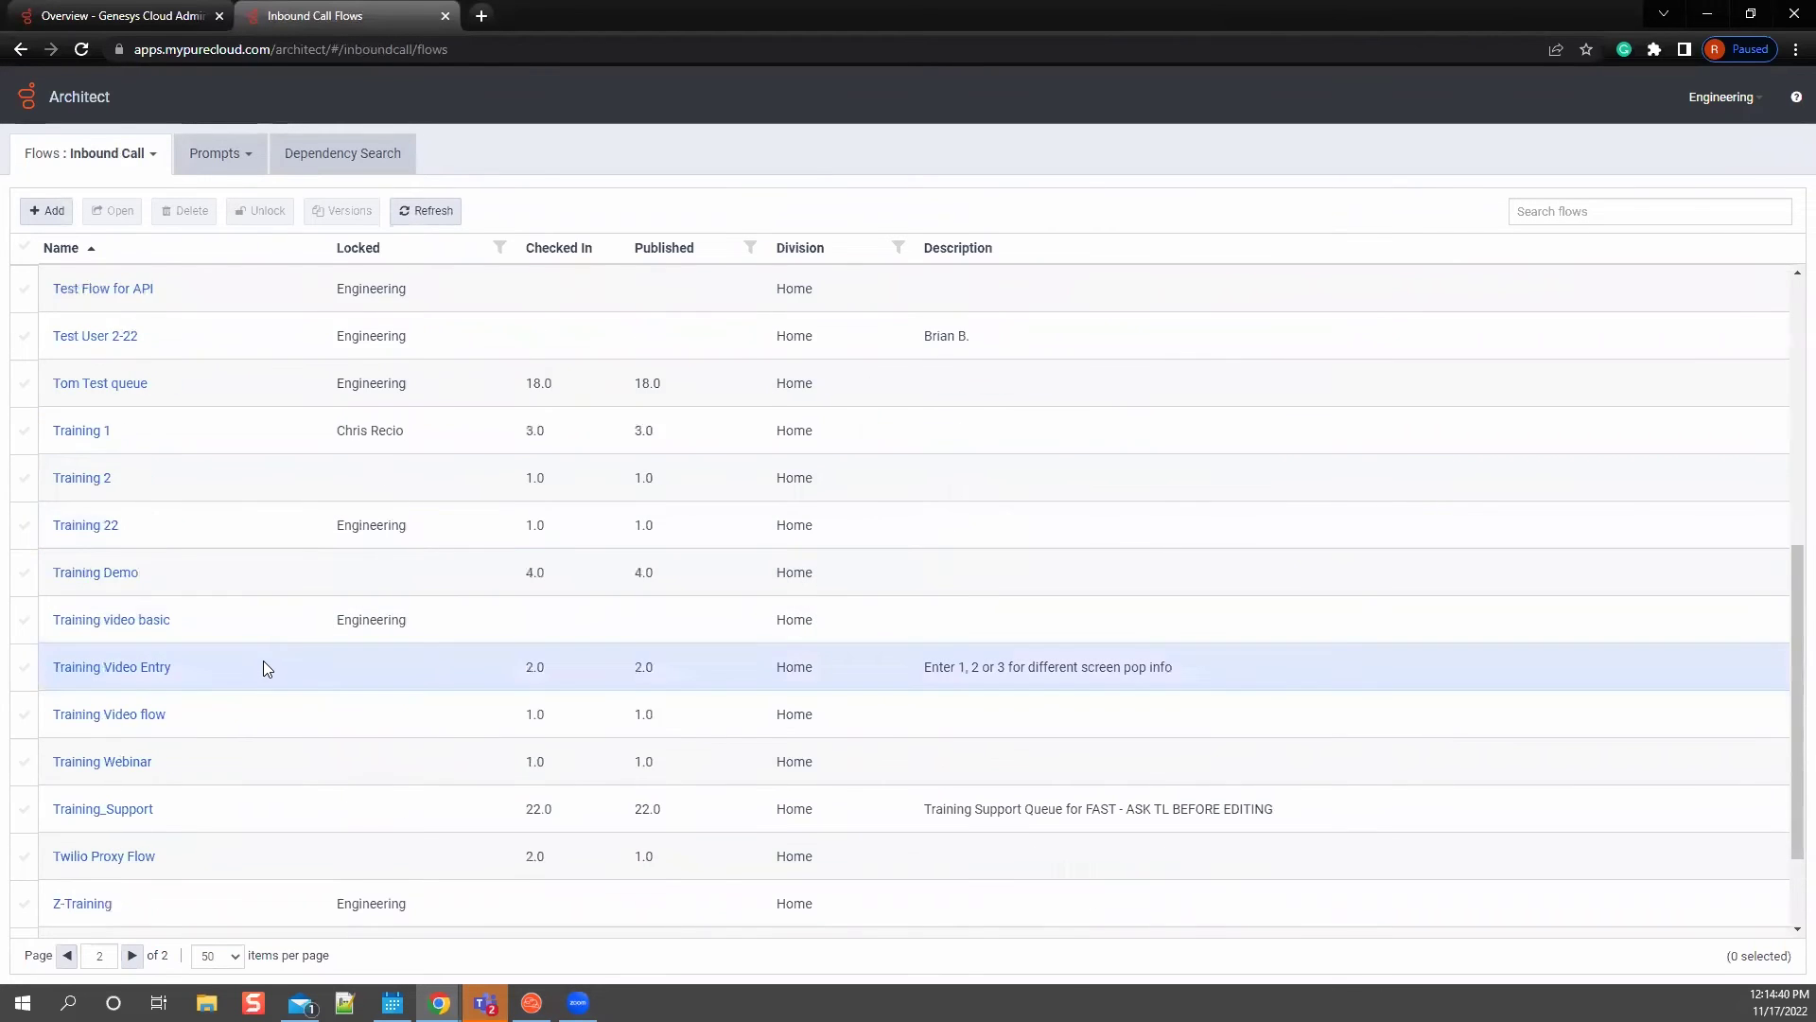
scroll(252, 653, "down", 2)
scroll(229, 677, "up", 1)
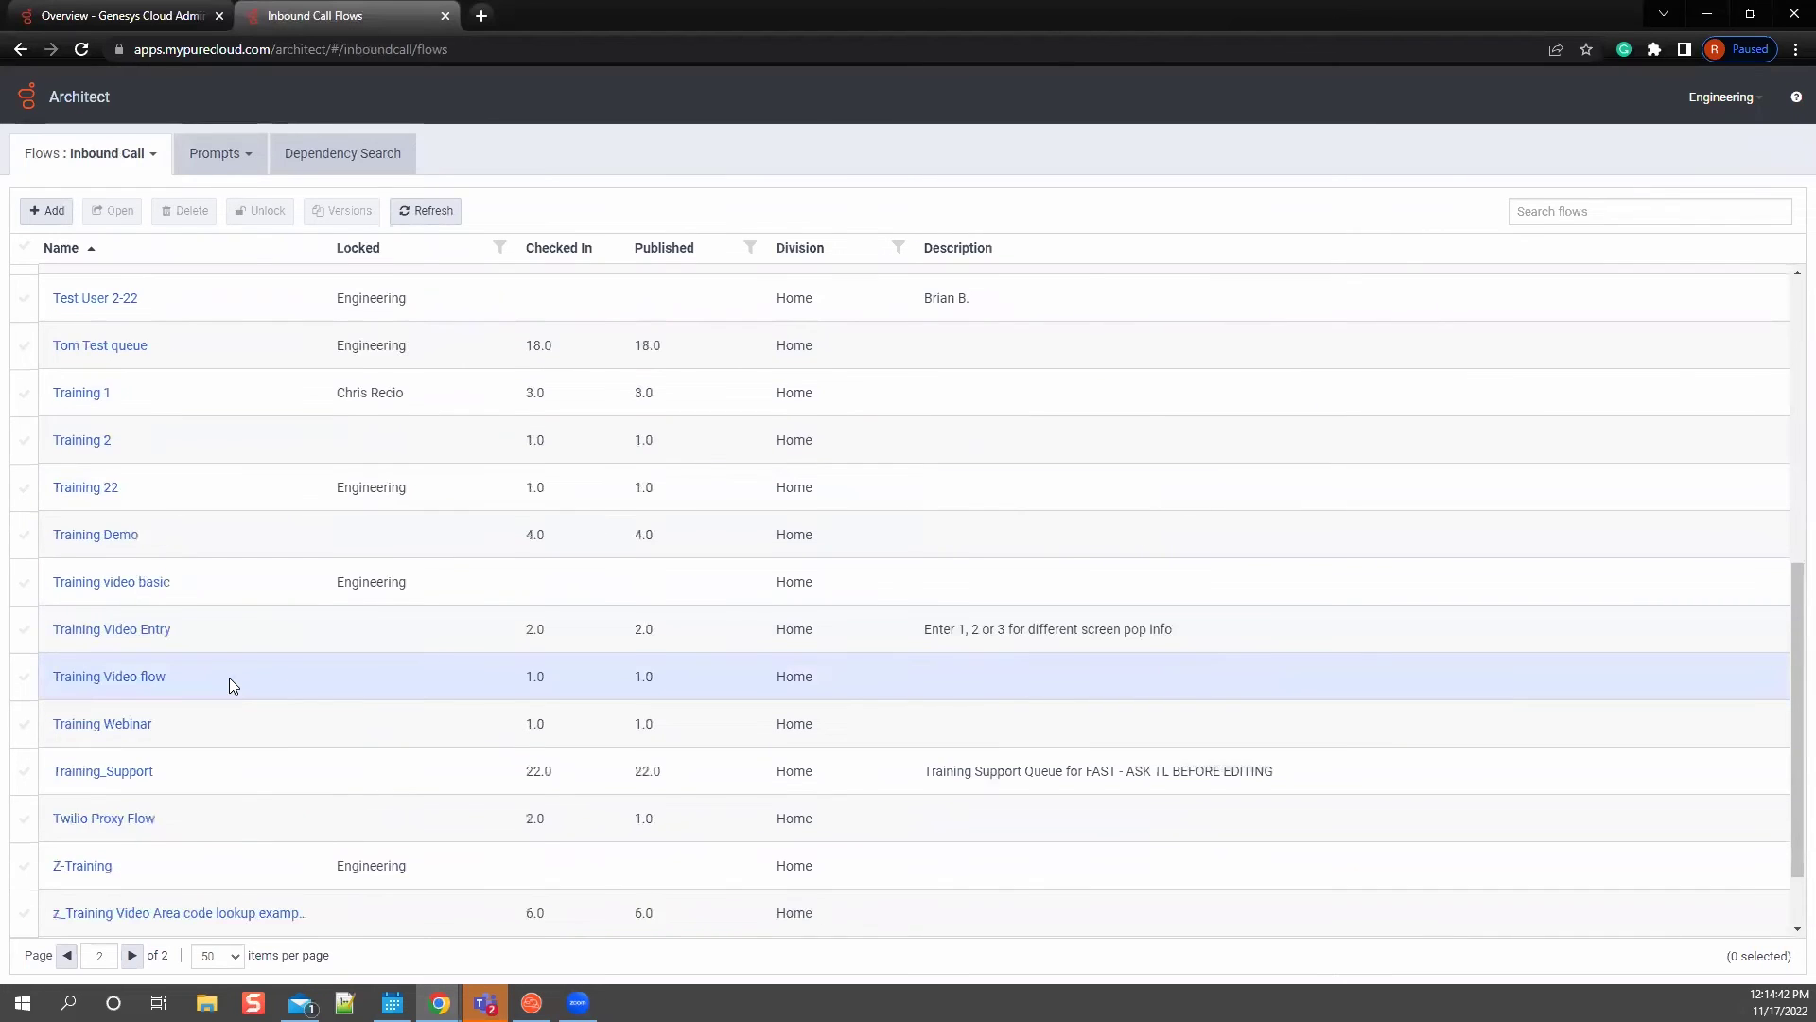
scroll(240, 664, "up", 4)
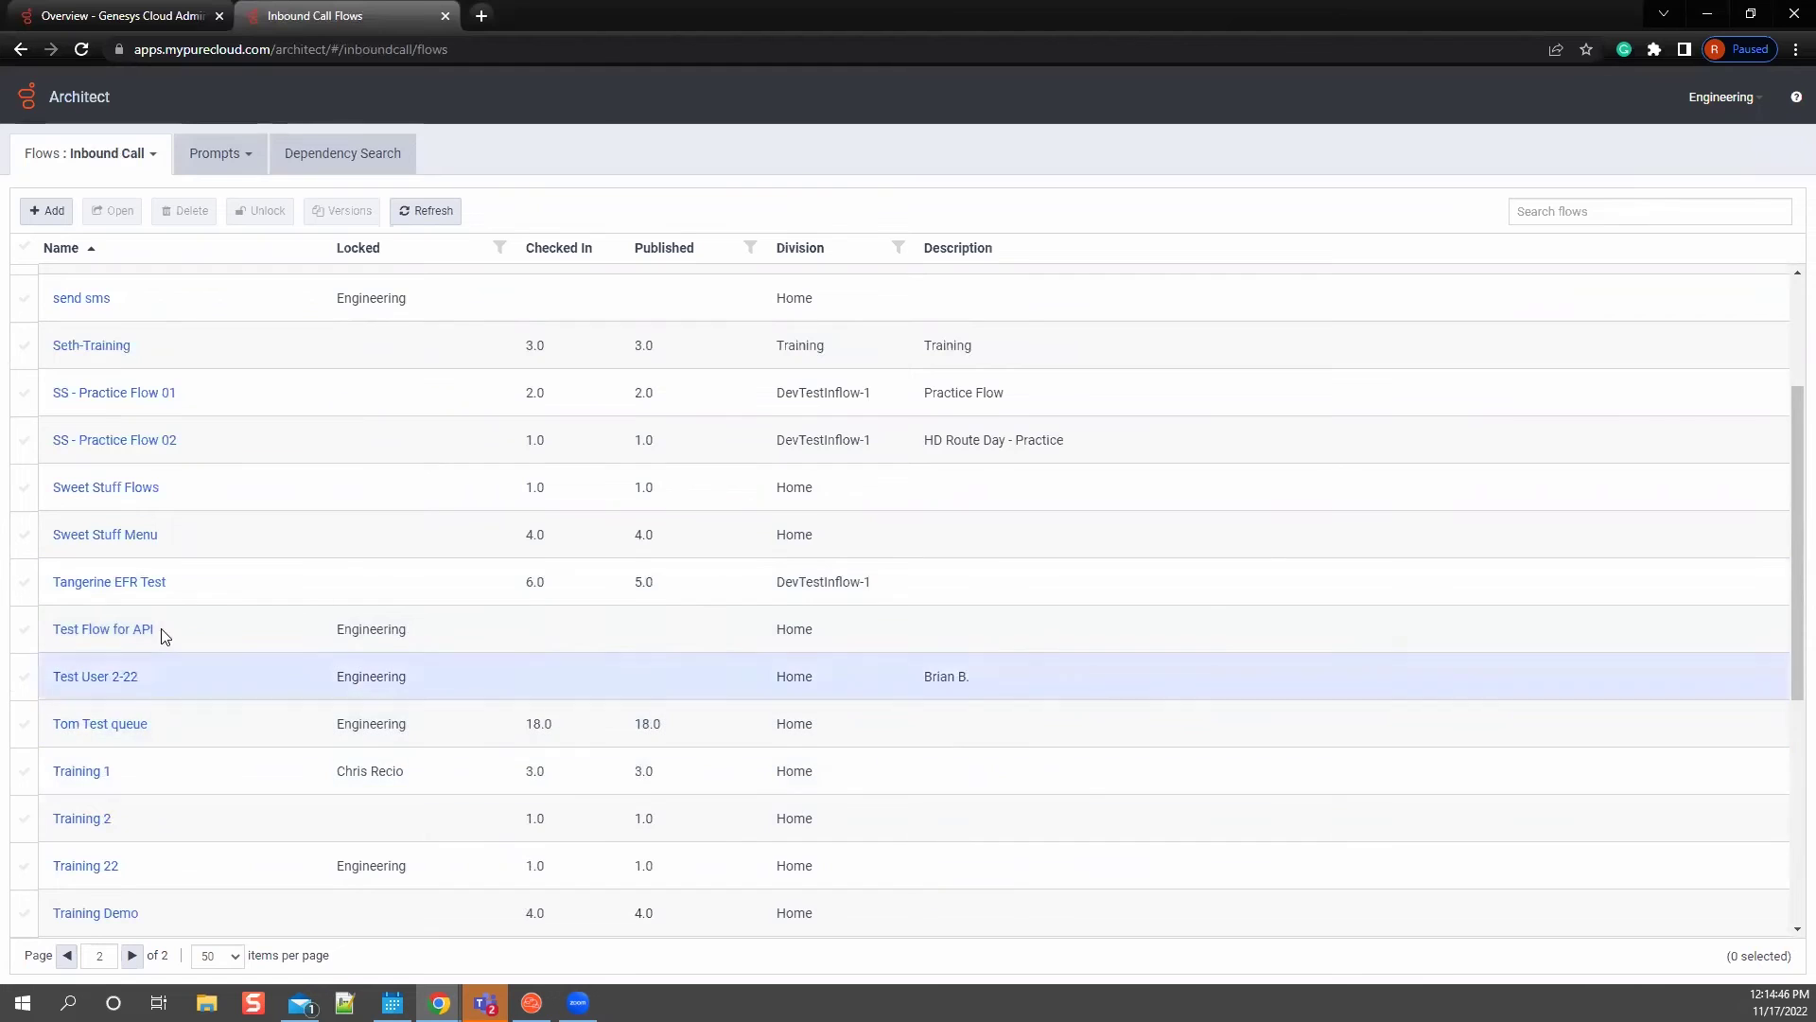
scroll(123, 353, "up", 2)
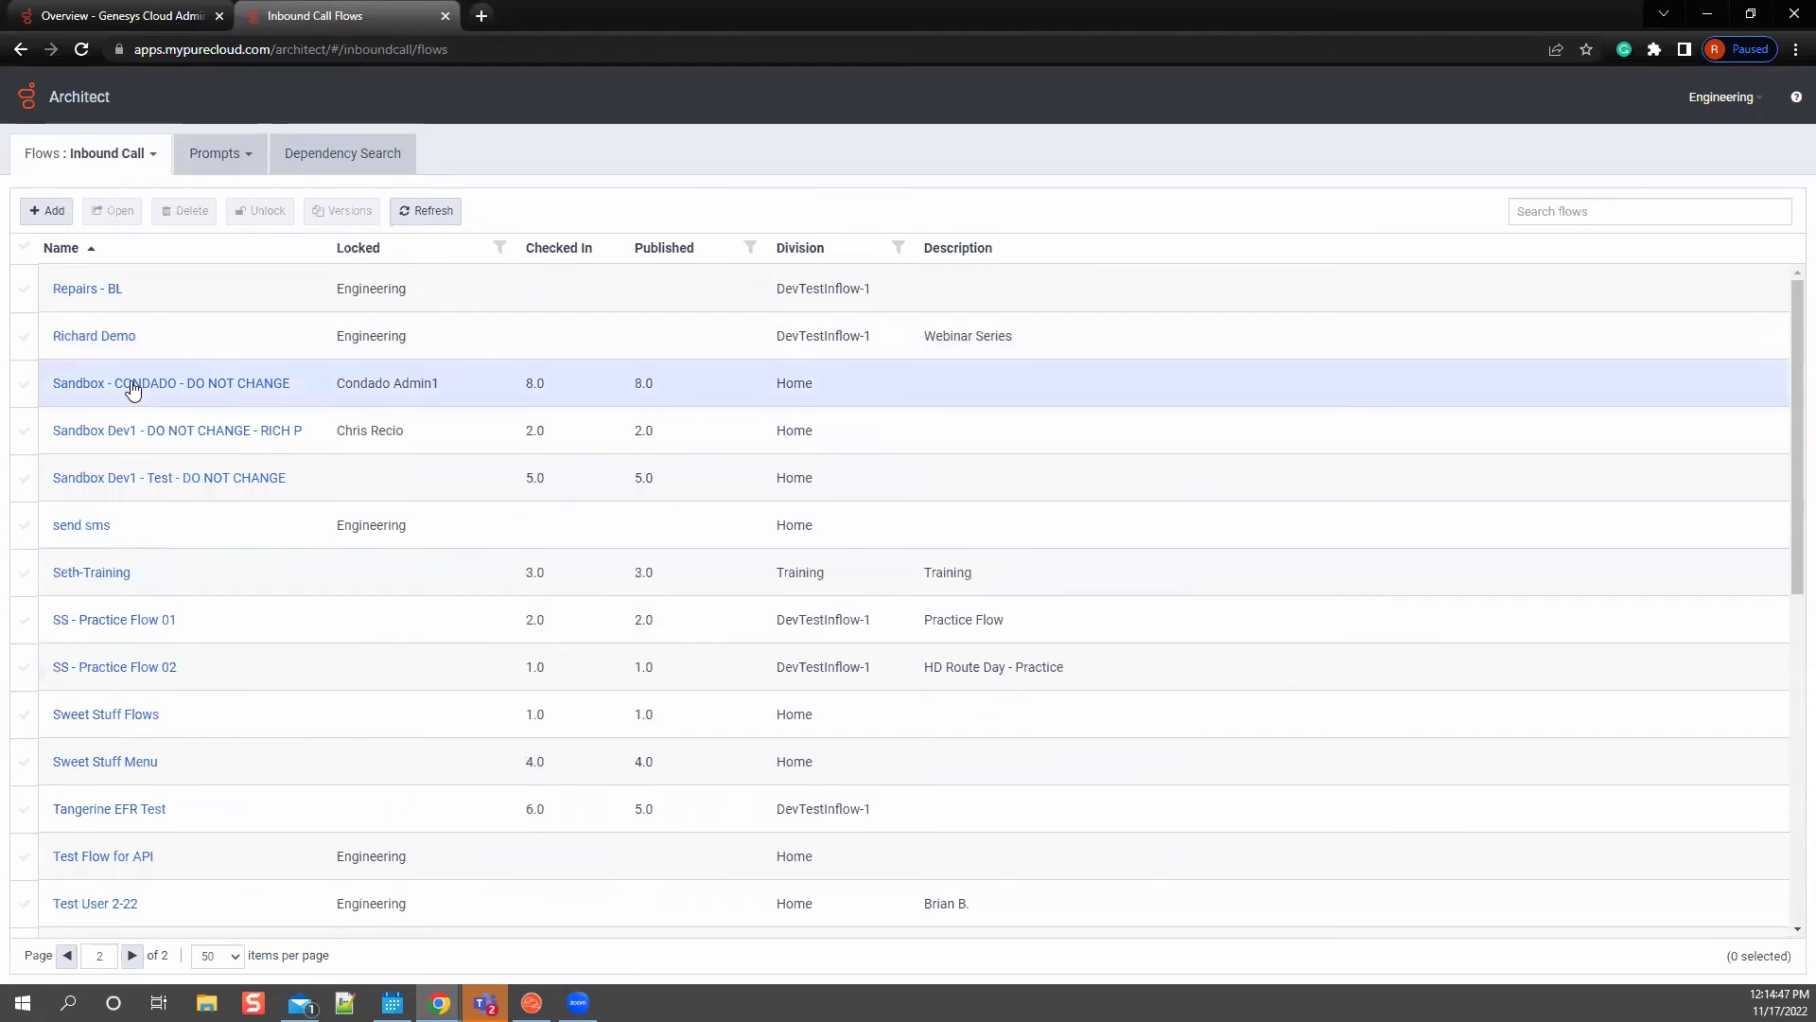
left_click(102, 342)
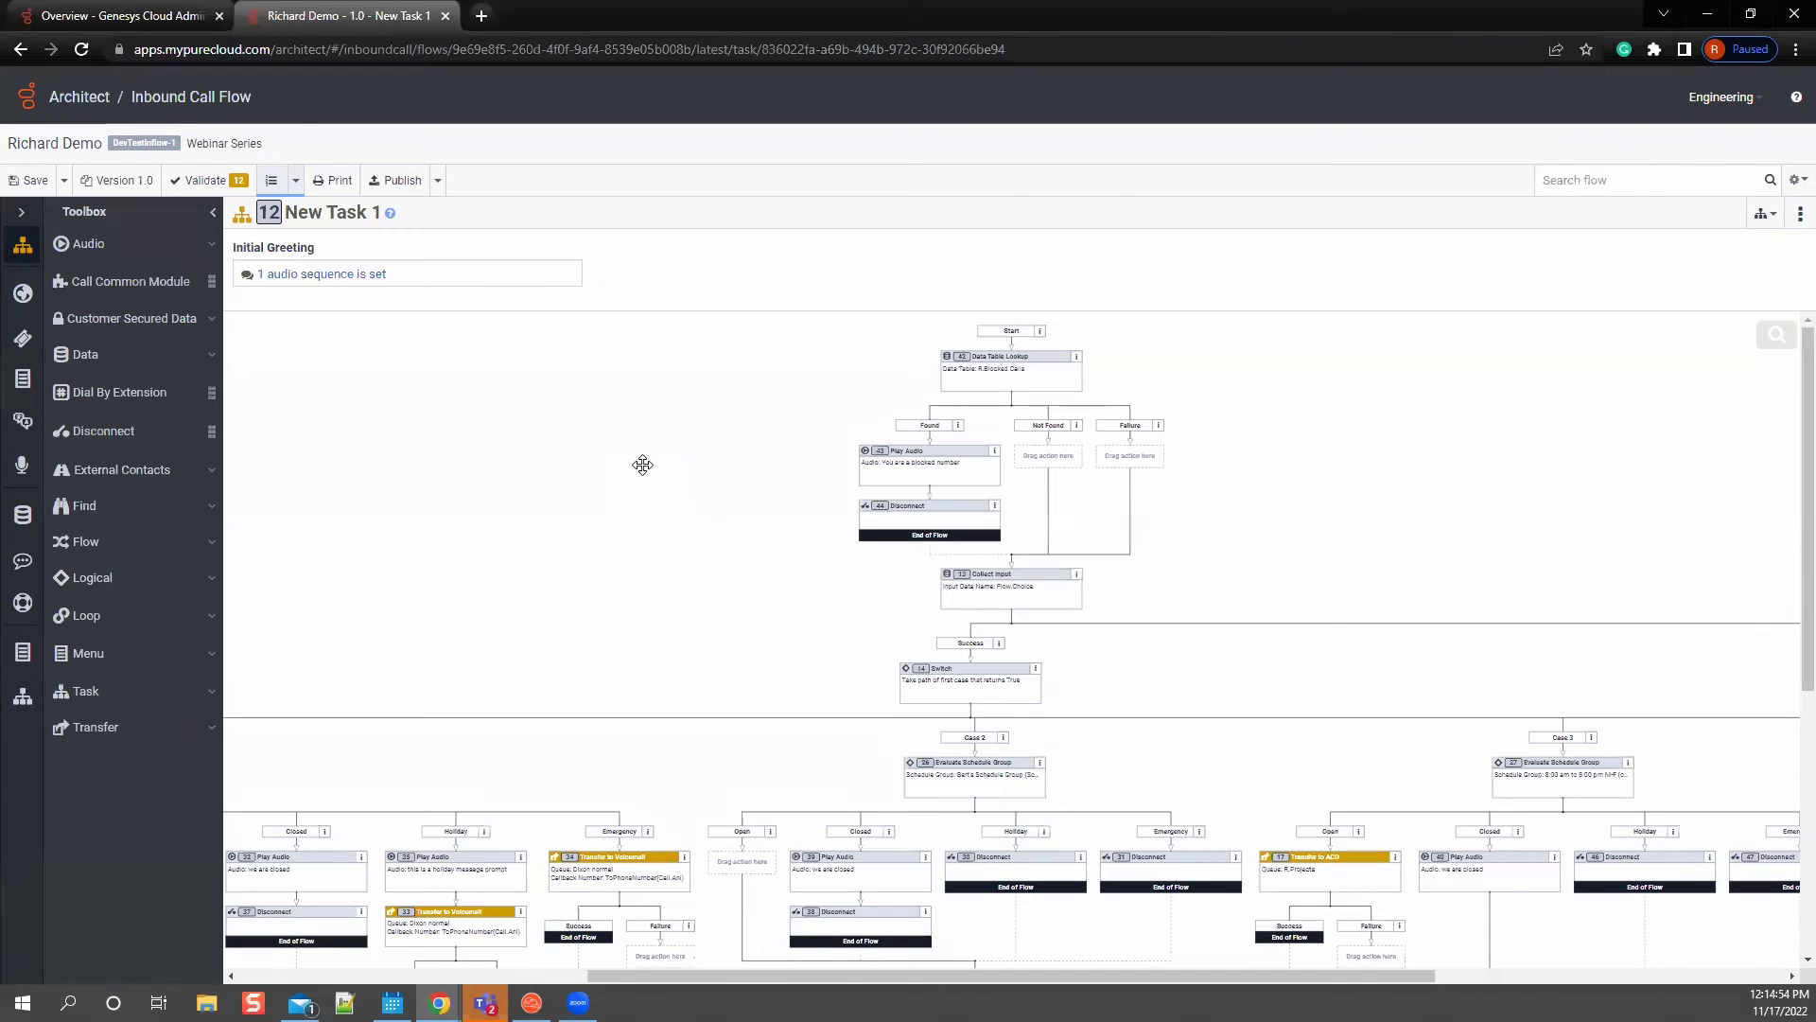
scroll(652, 442, "down", 5)
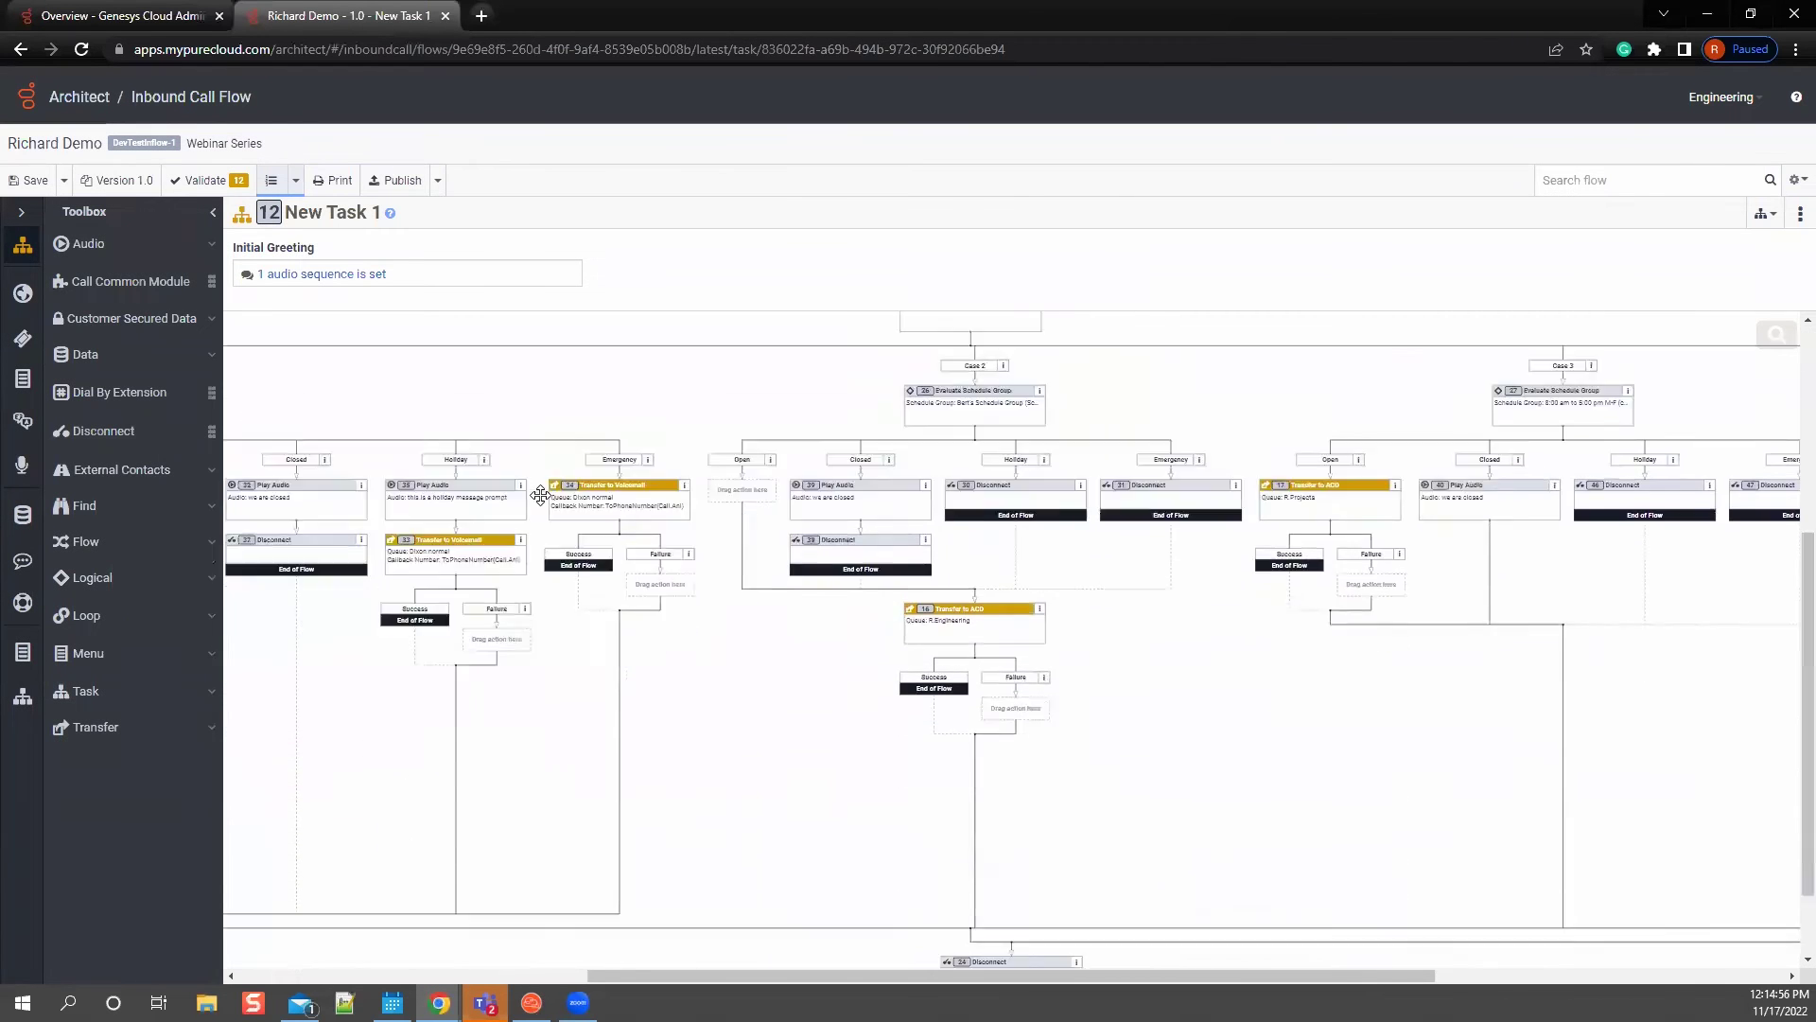
scroll(1216, 543, "up", 2)
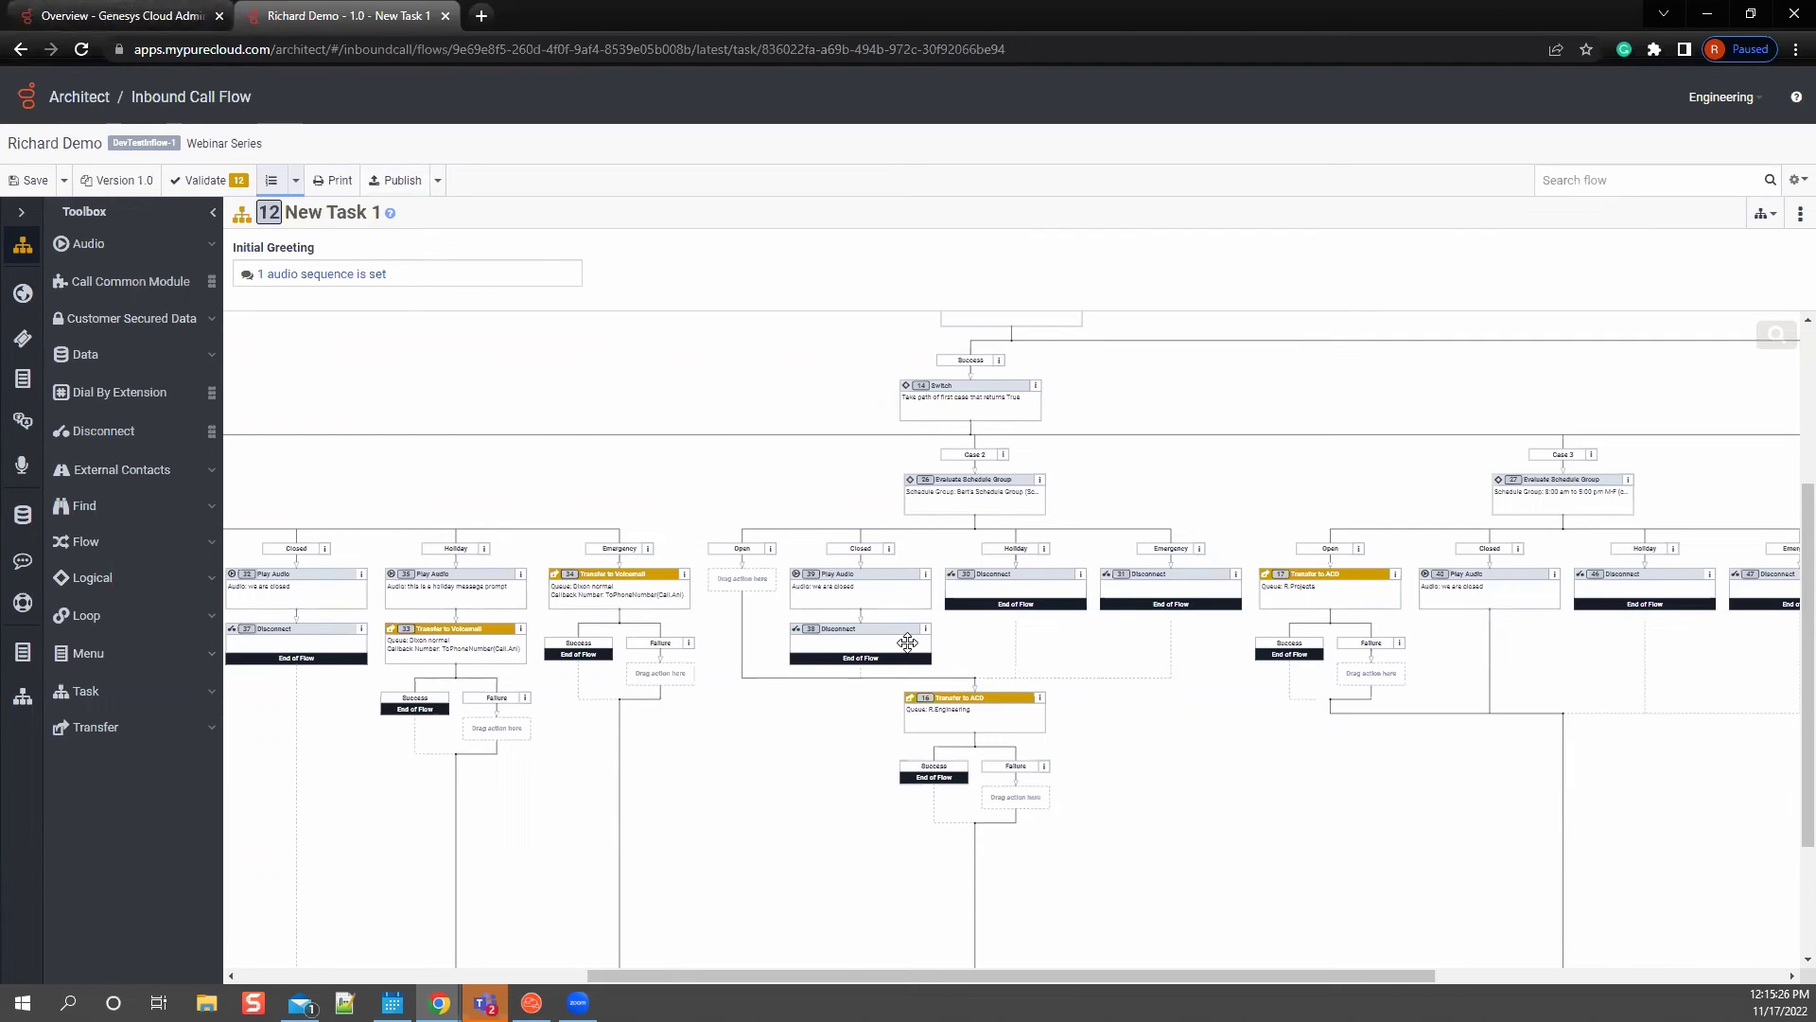
scroll(991, 911, "down", 2)
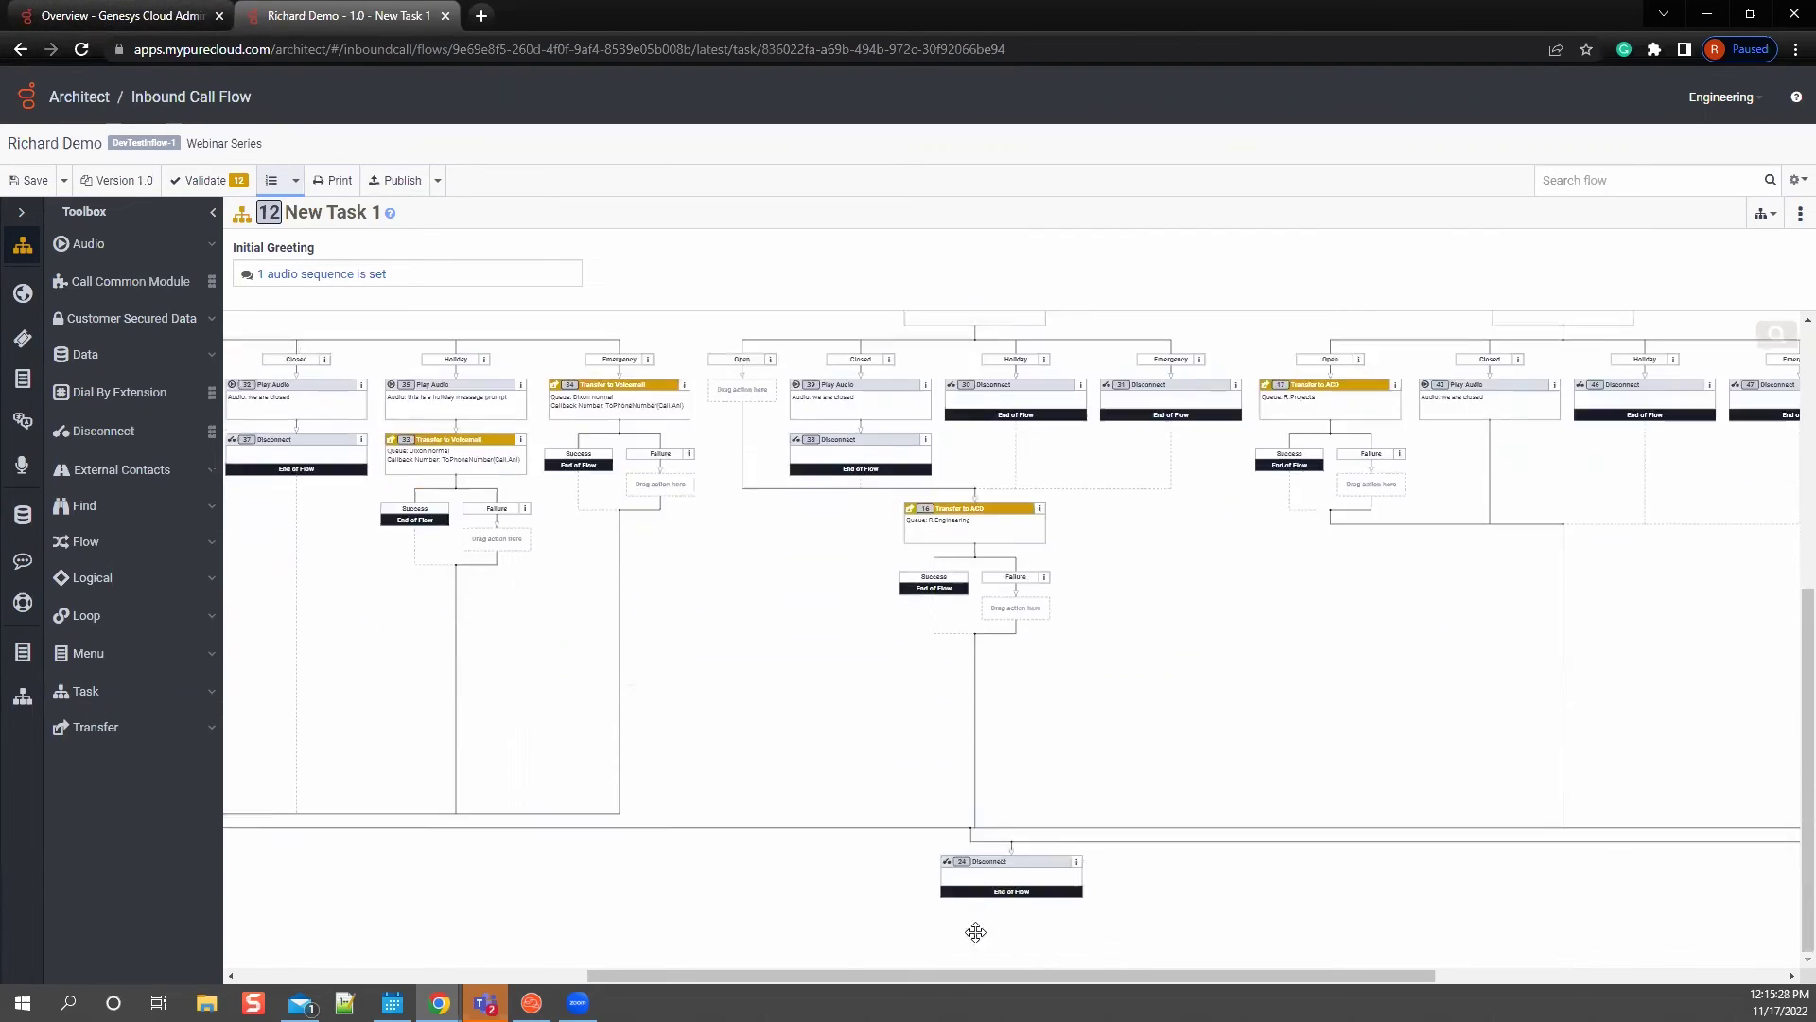
scroll(997, 514, "up", 3)
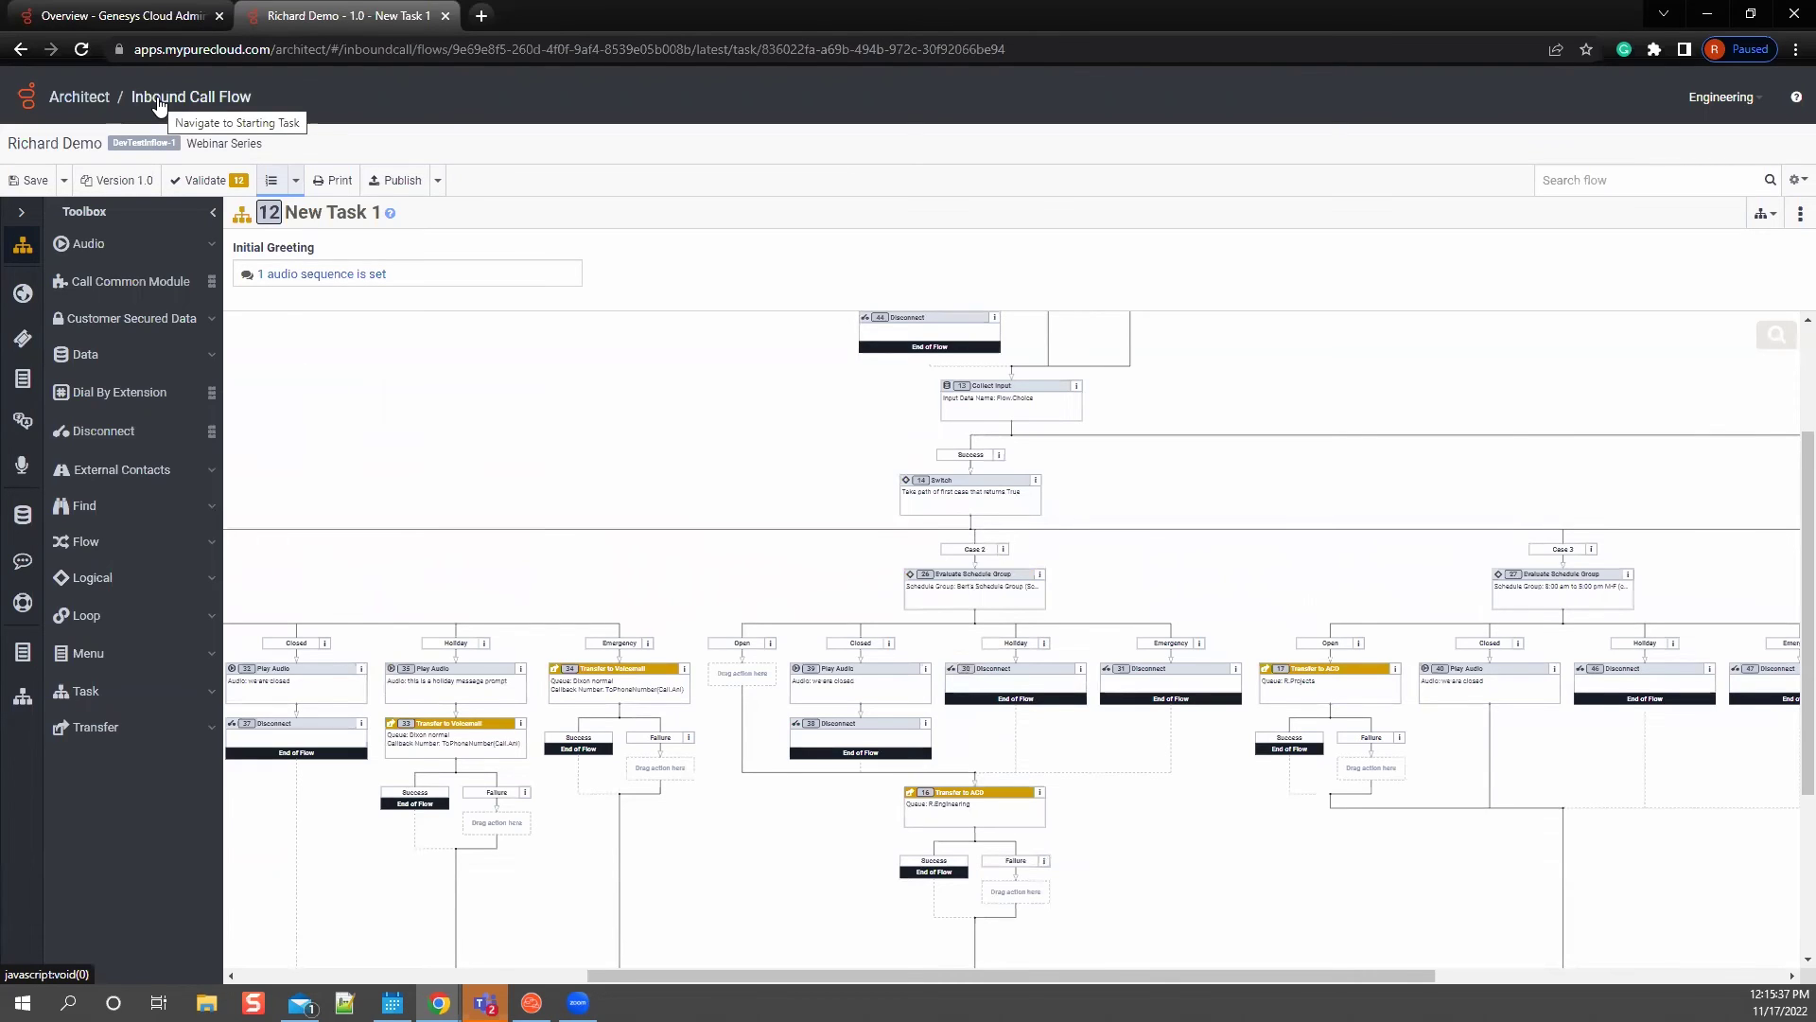
Return to Architect, list In-Queue Call flows, and open the webinar flow to view its details
left_click(57, 95)
left_click(110, 149)
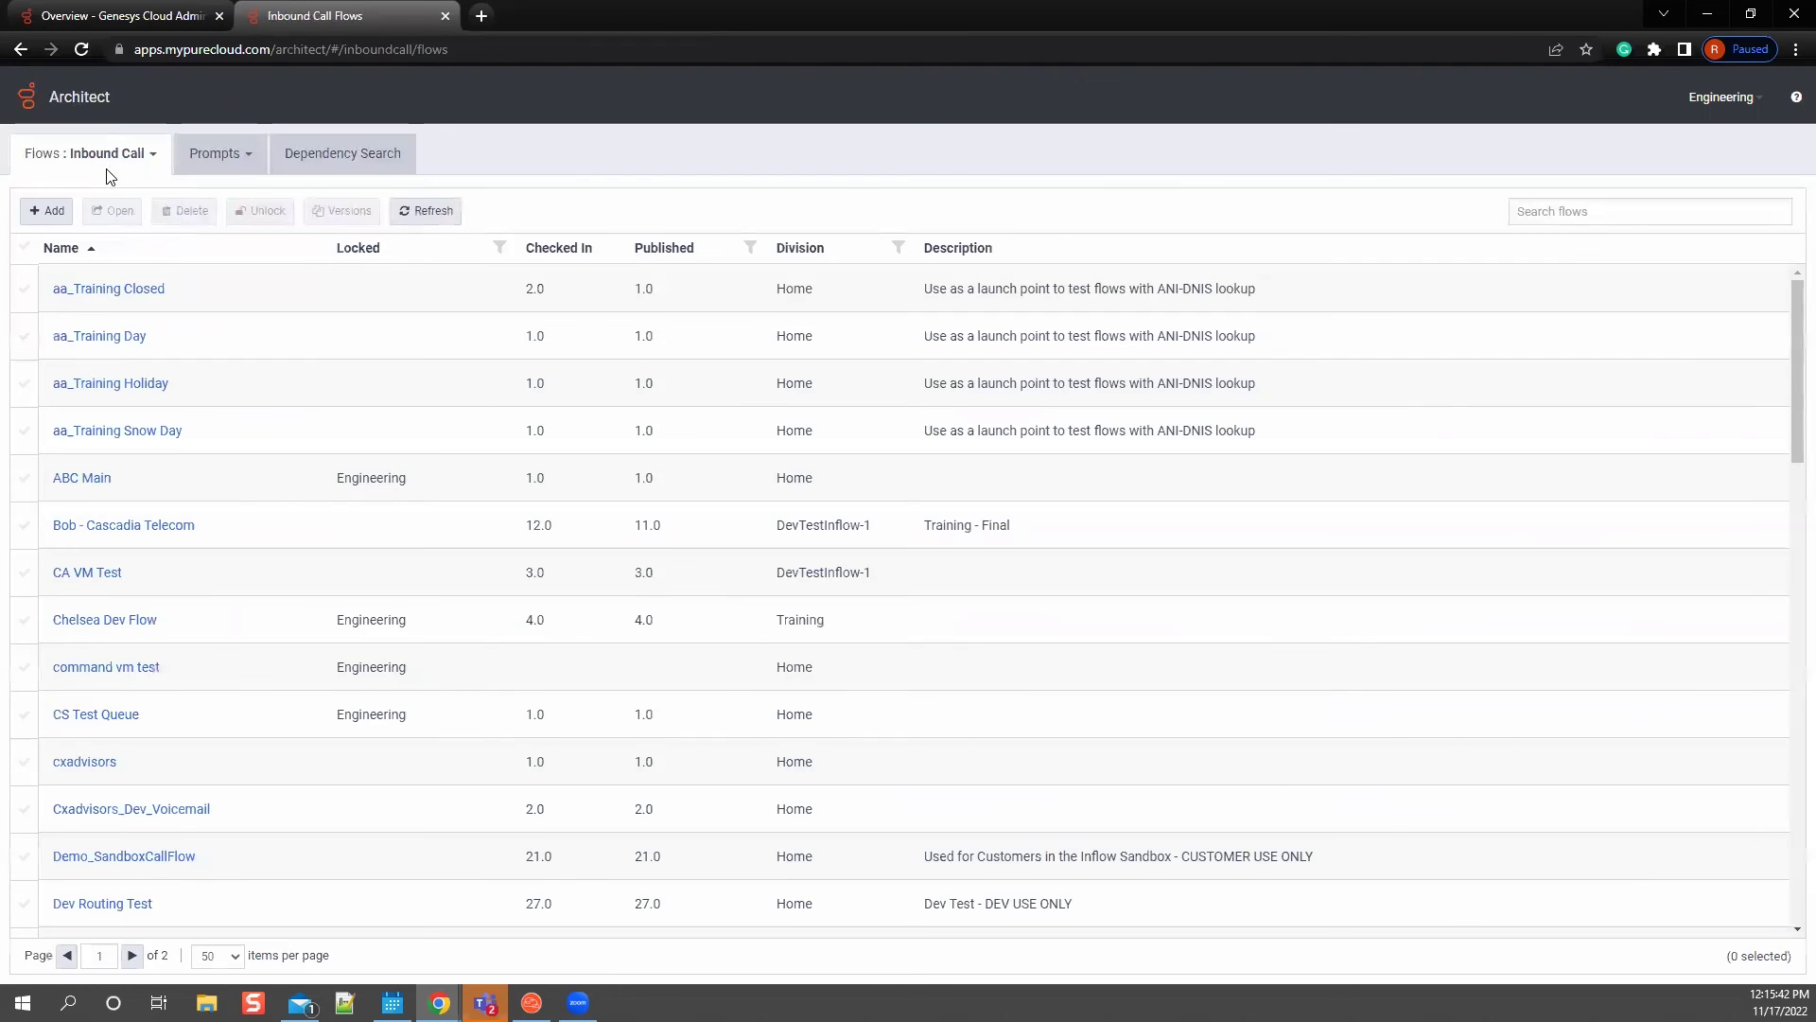
left_click(69, 168)
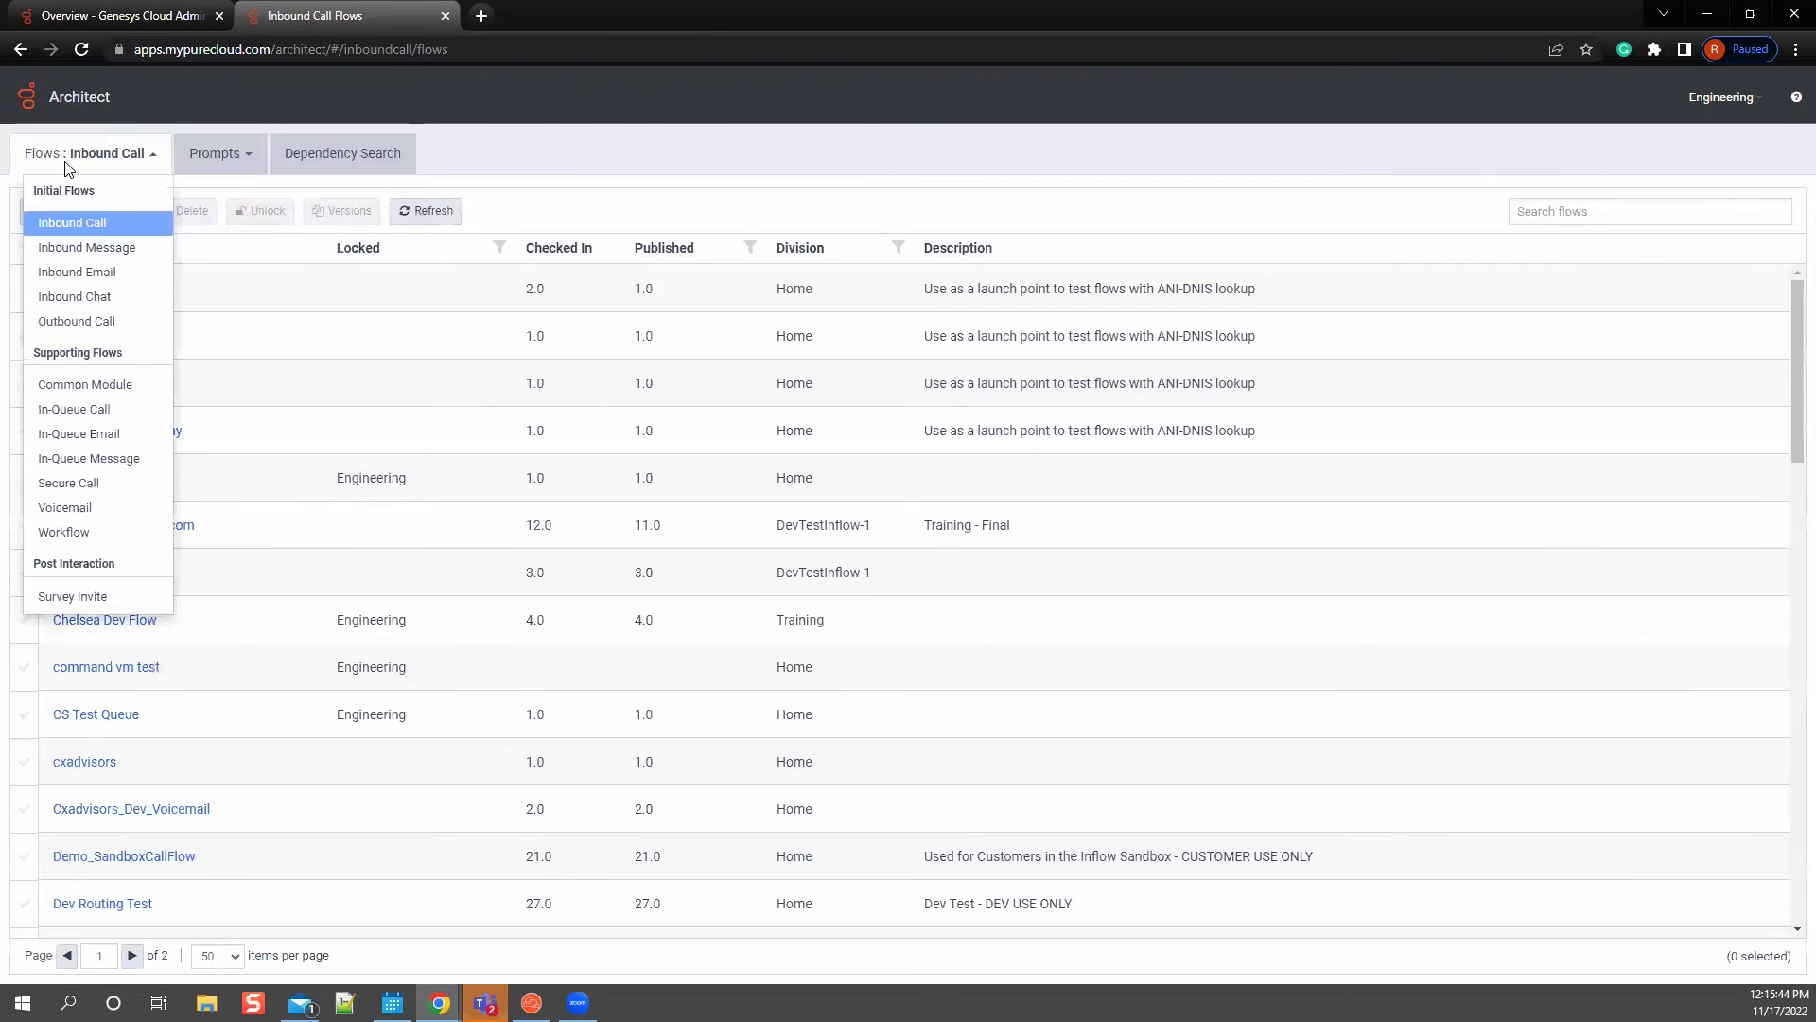
left_click(118, 410)
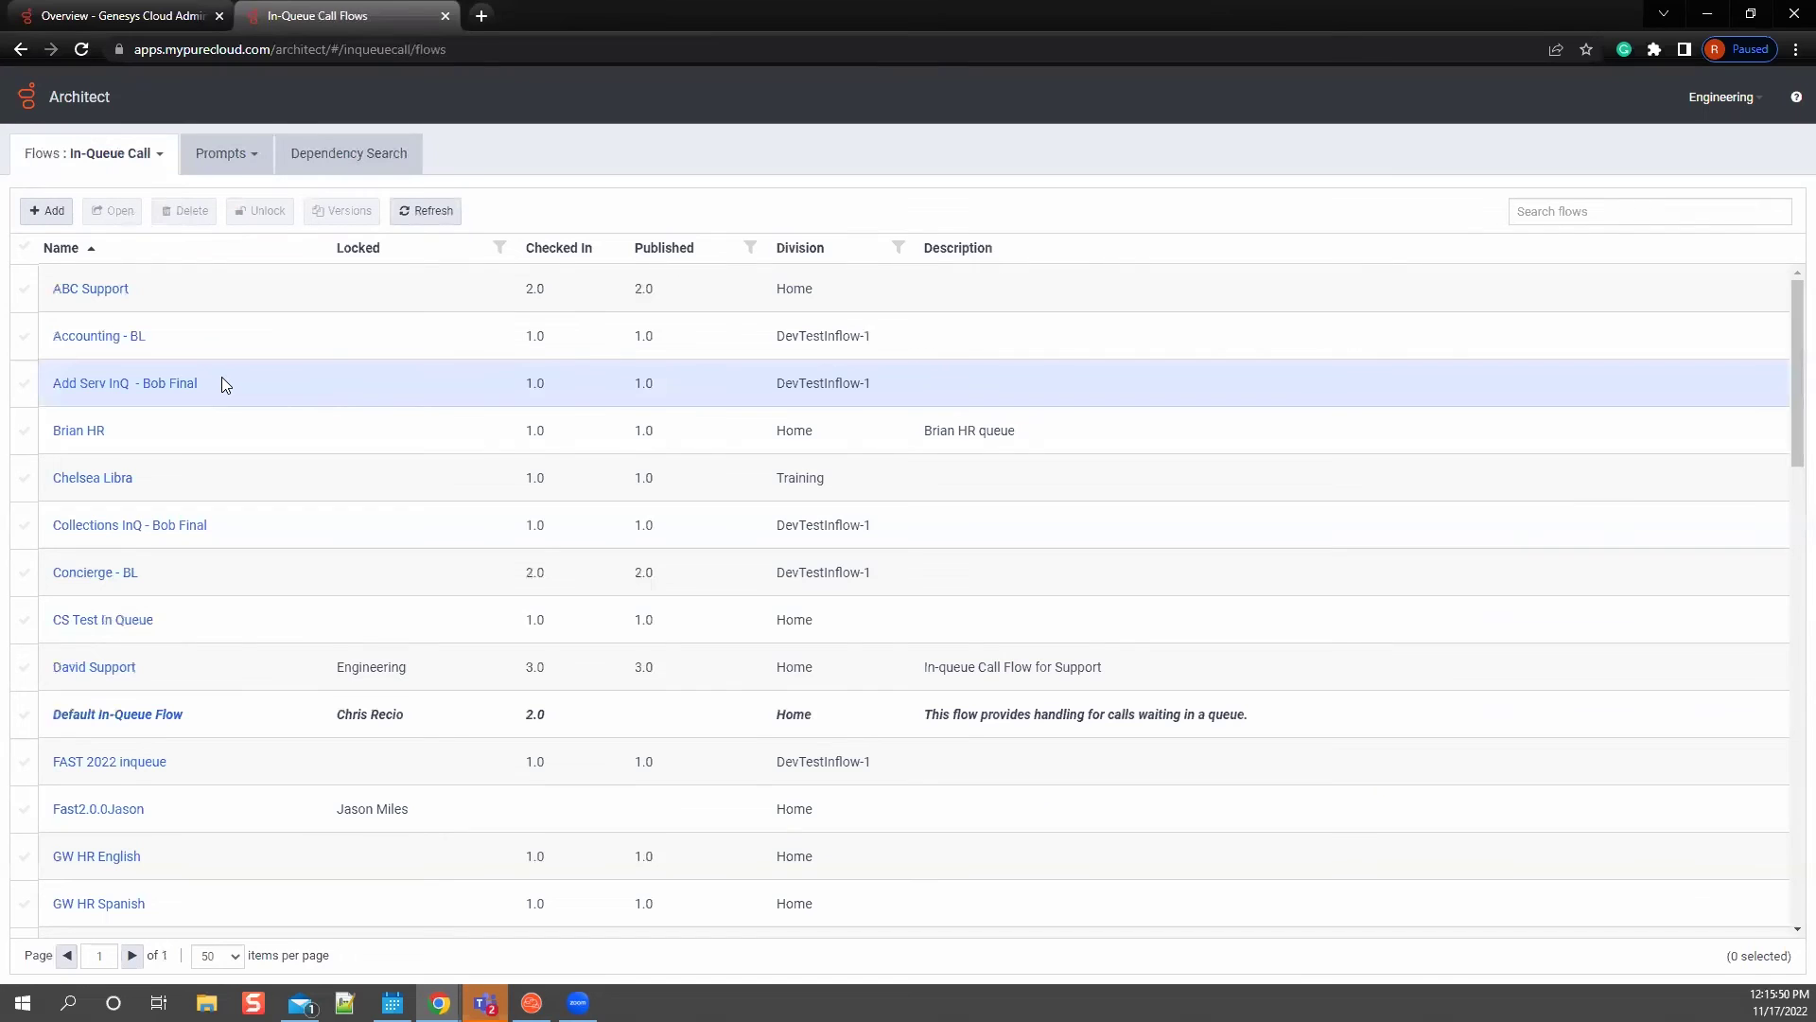
scroll(215, 410, "down", 15)
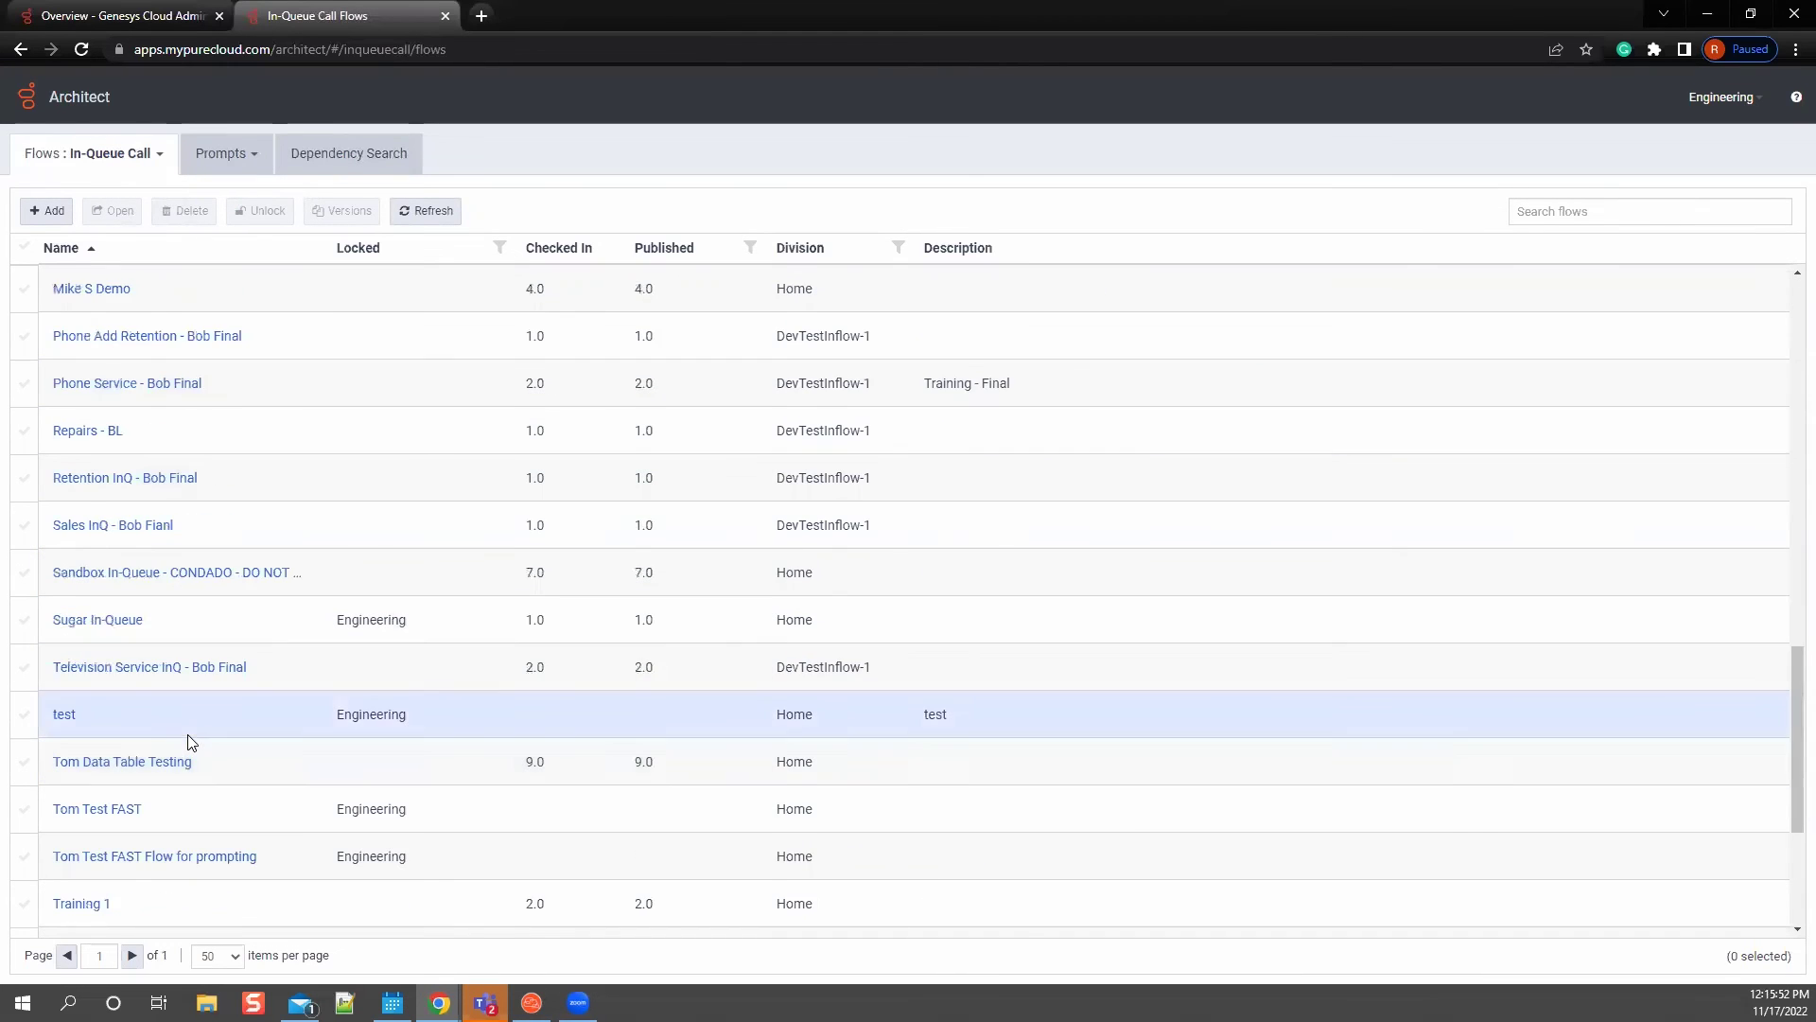
left_click(82, 864)
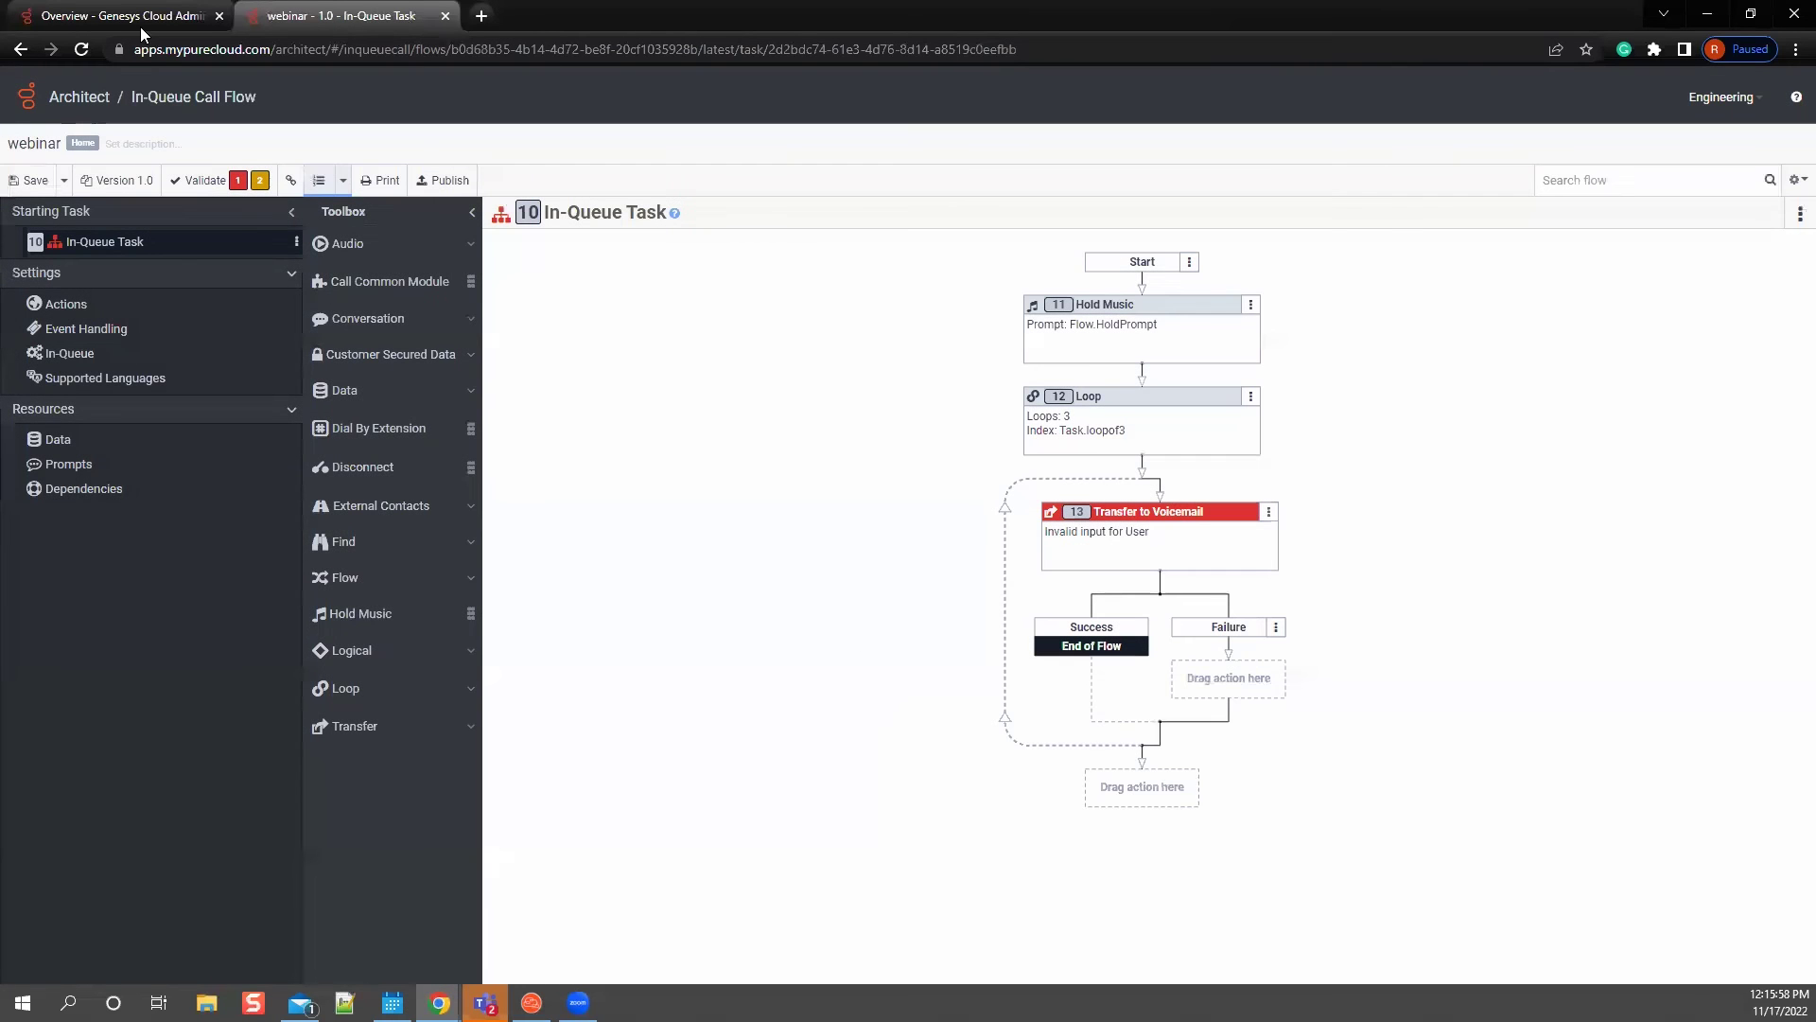
left_click(36, 144)
left_click(1061, 478)
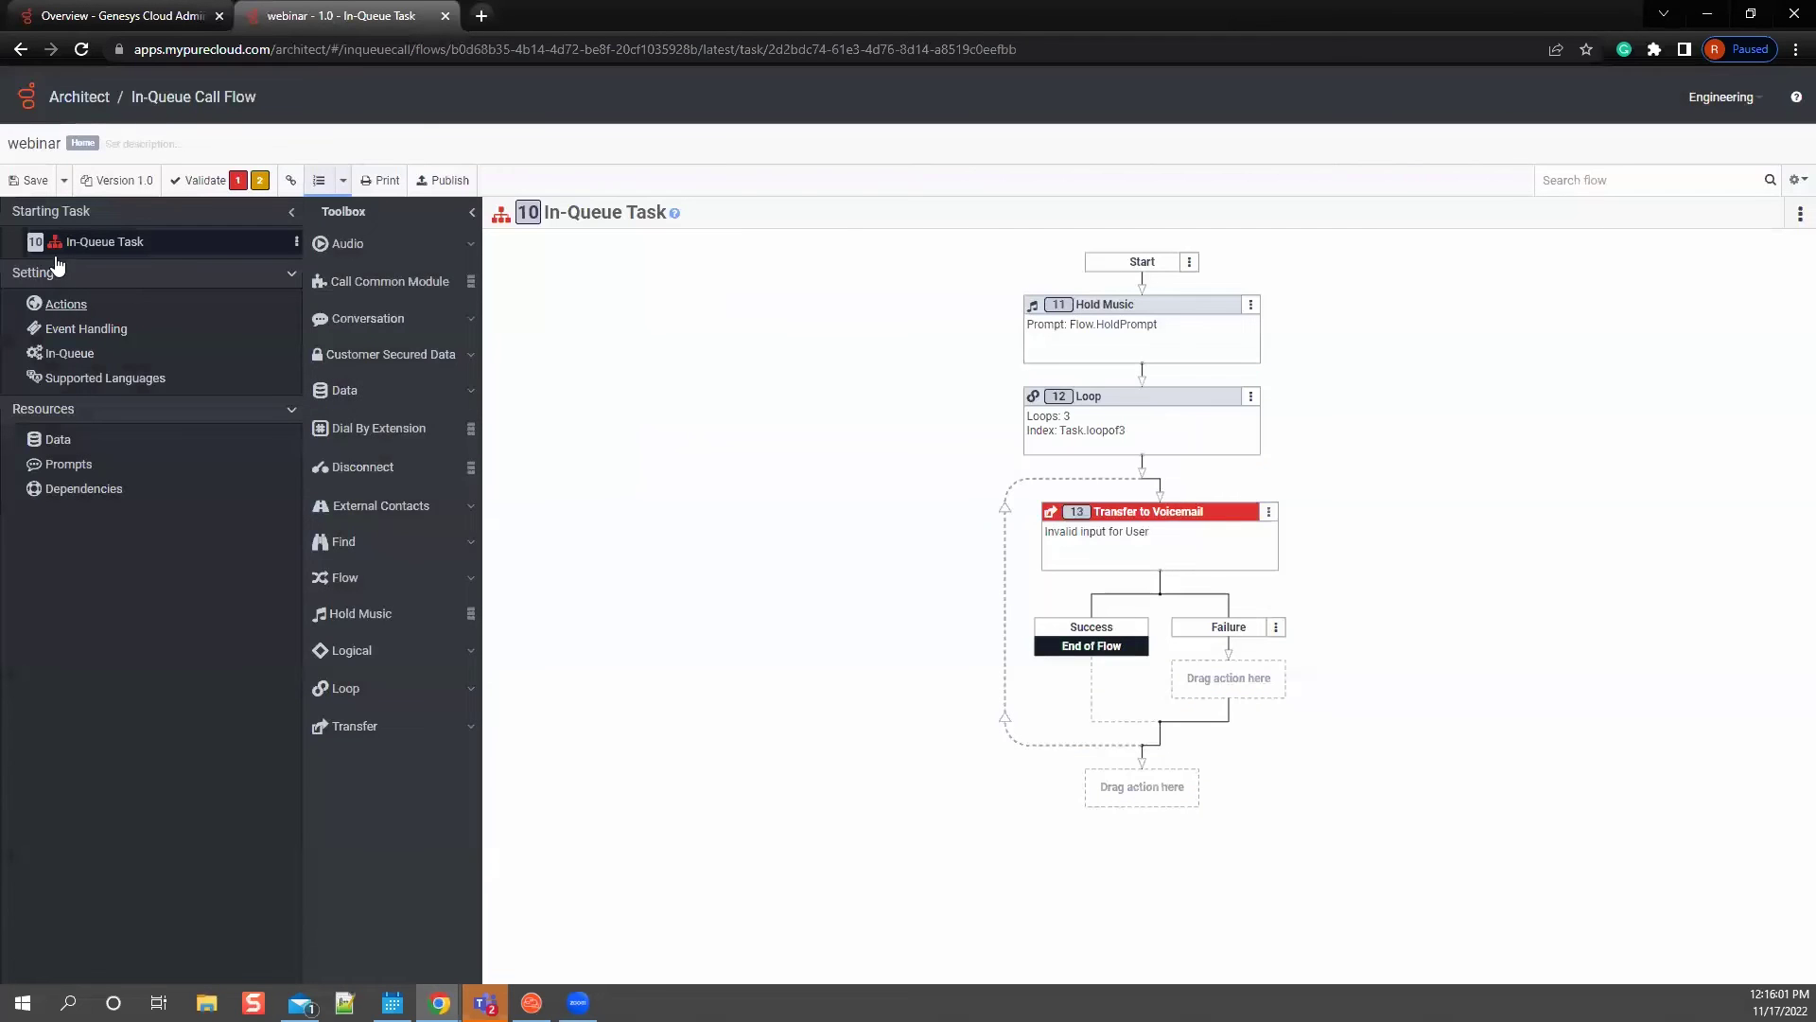
Go back to the in-queue flows list and open 'Webinar Training in-queue flow'
left_click(79, 97)
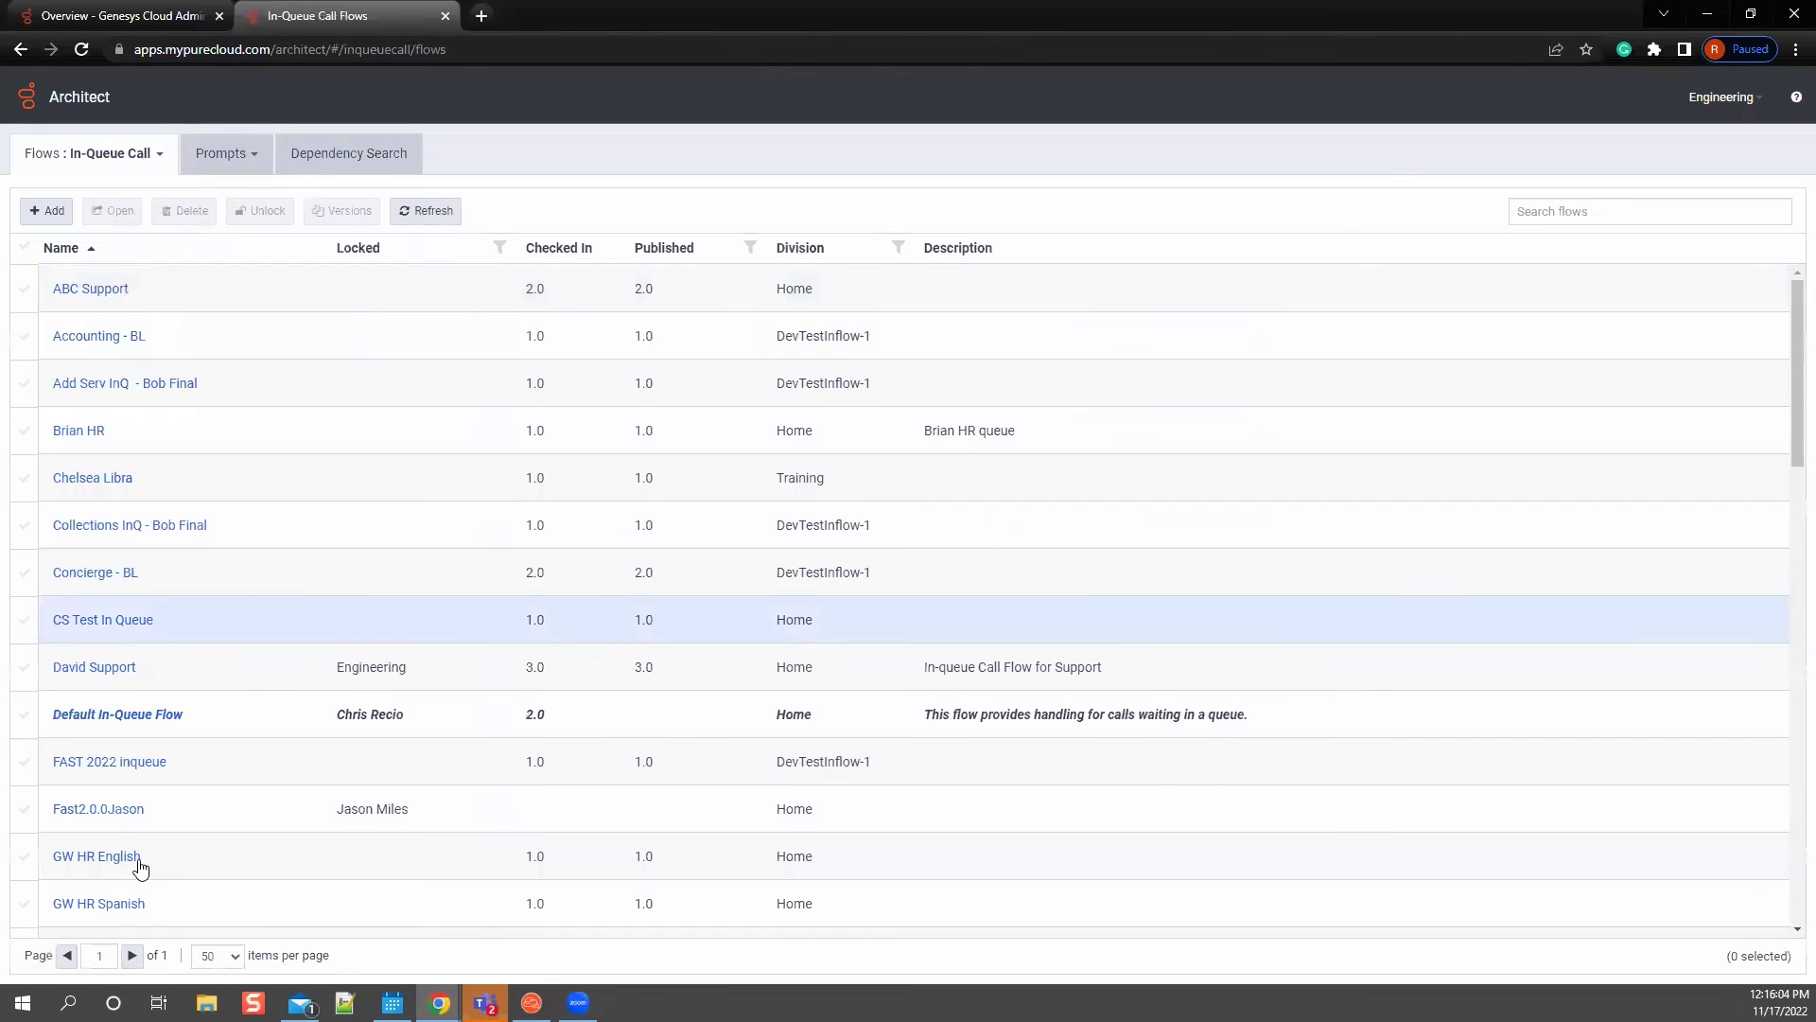
scroll(138, 865, "down", 8)
scroll(121, 897, "down", 5)
left_click(117, 914)
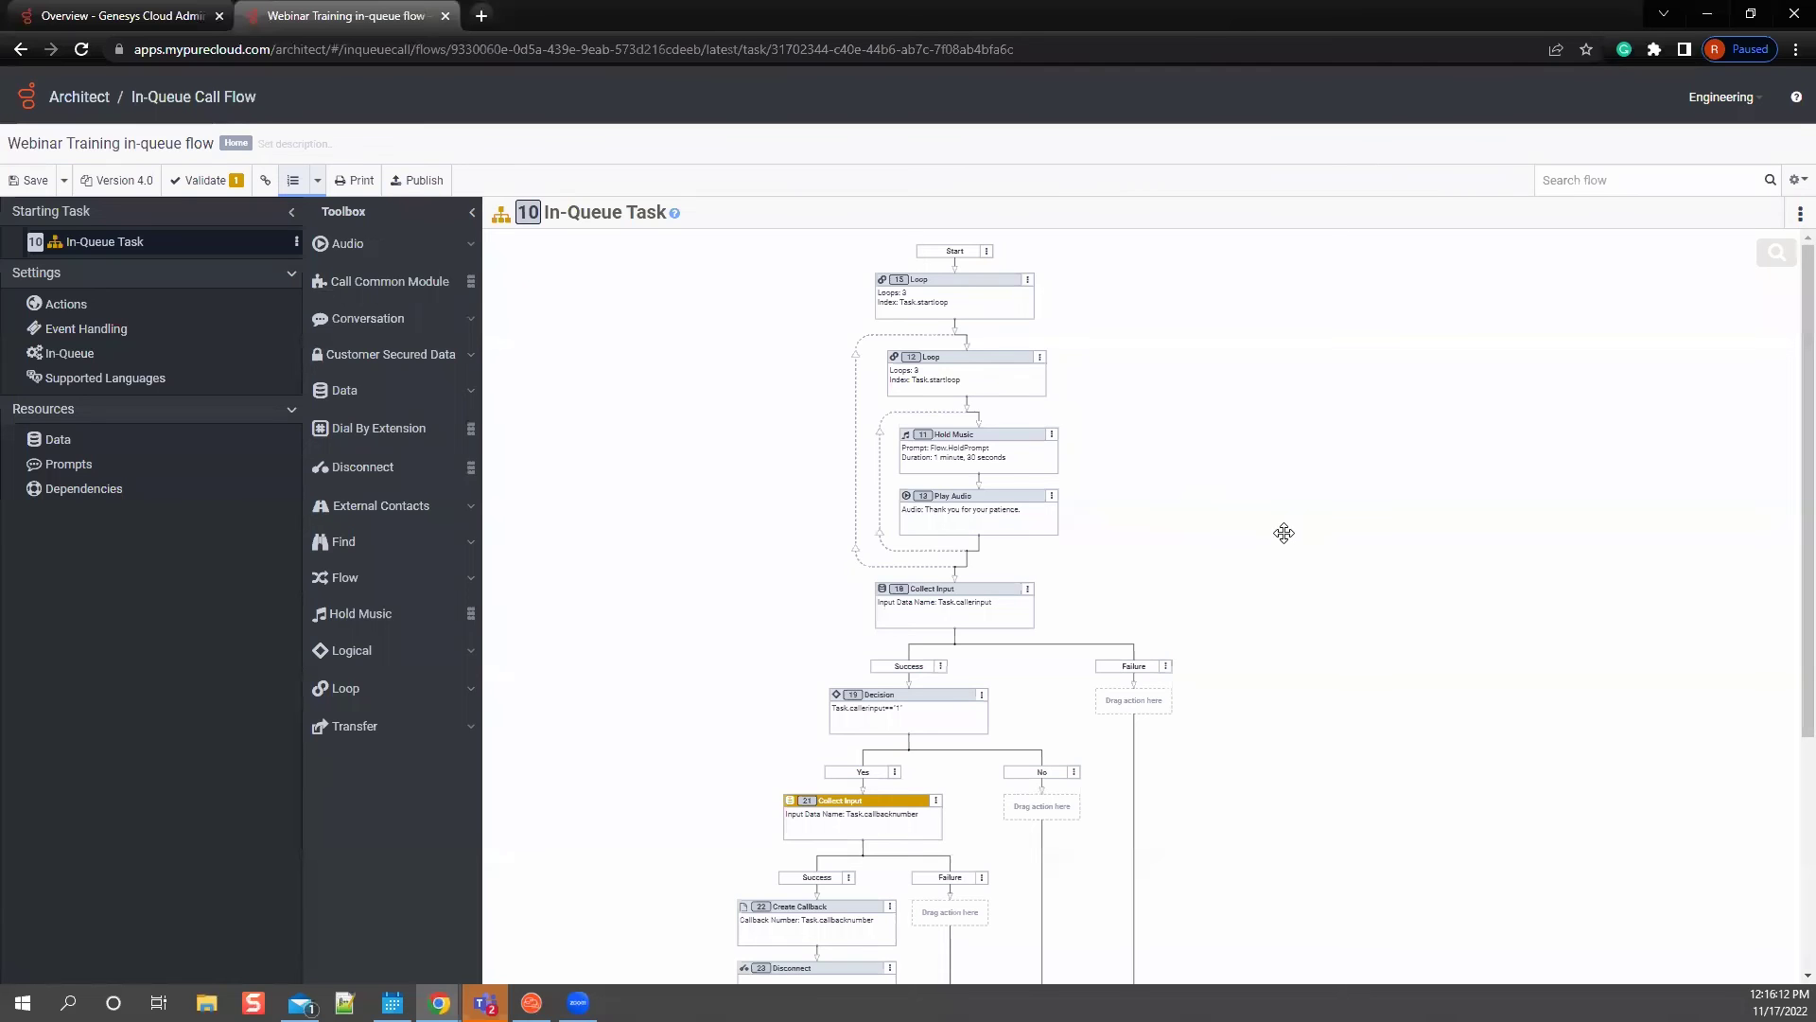
Zoom the browser in and collapse the Toolbox and Starting Task panels
key("ctrl+plus")
key("ctrl+plus")
key("ctrl+plus")
key("ctrl+plus")
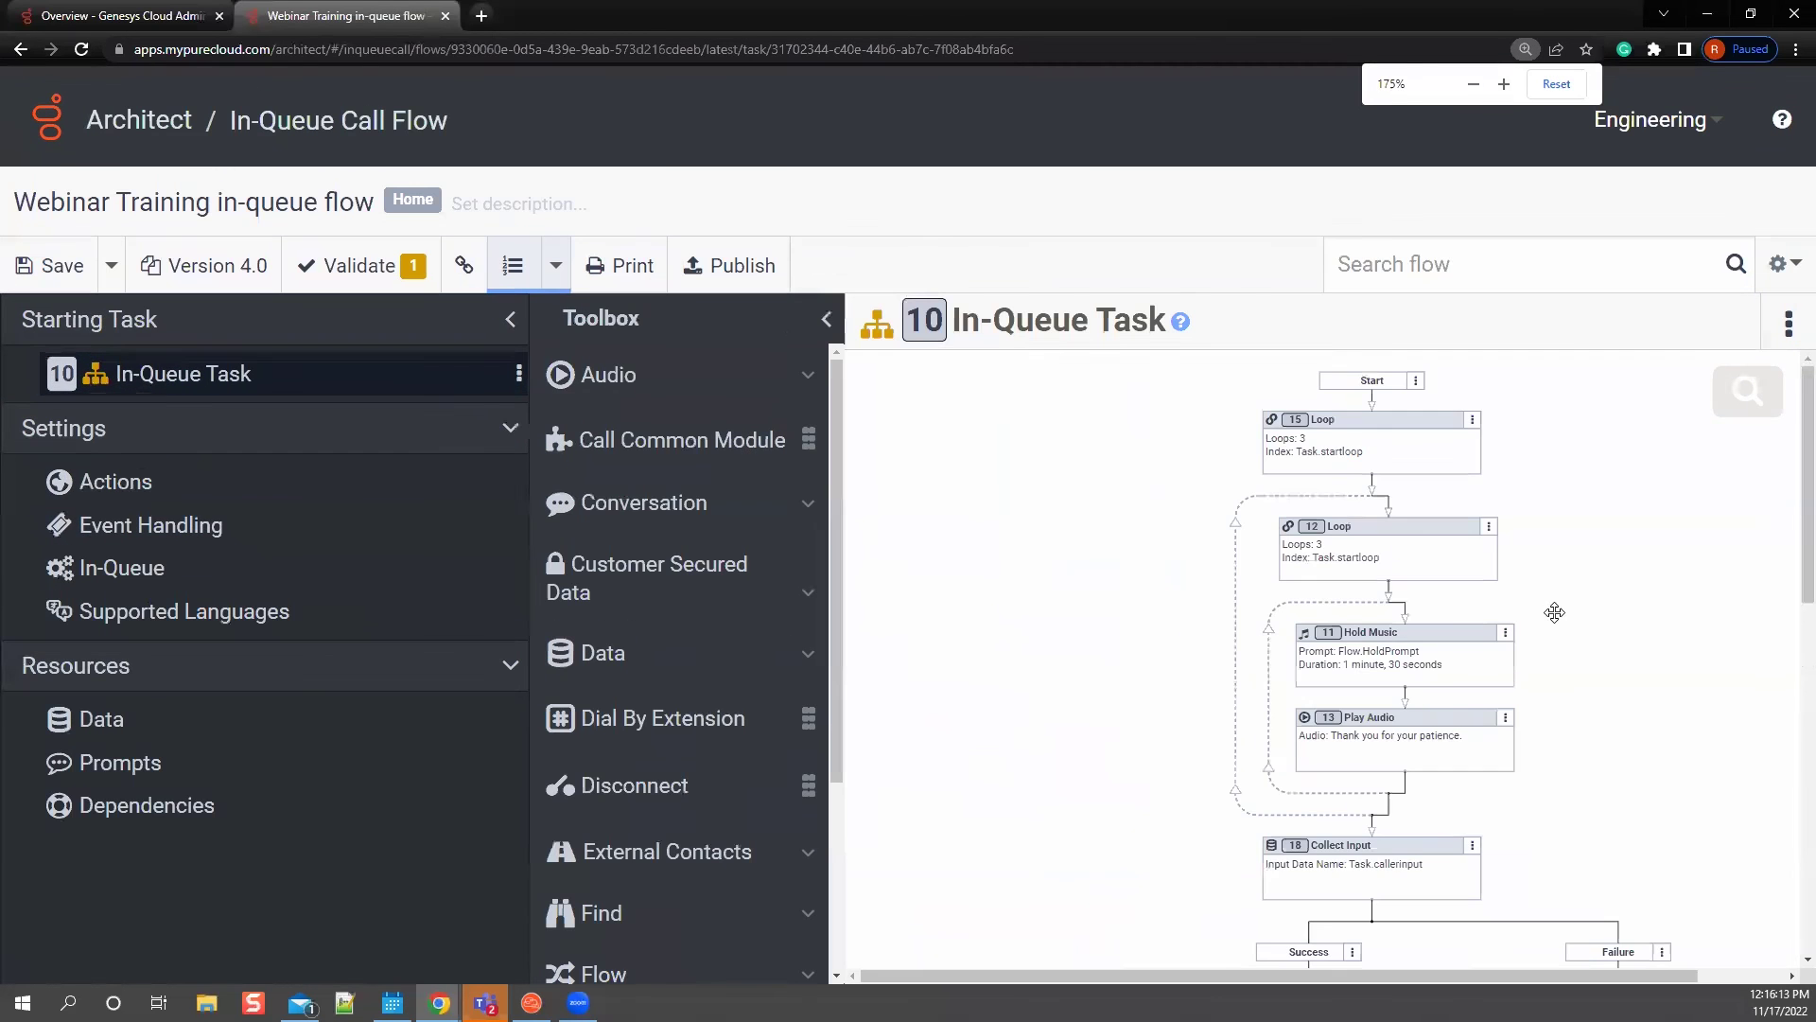
left_click(825, 319)
left_click(509, 322)
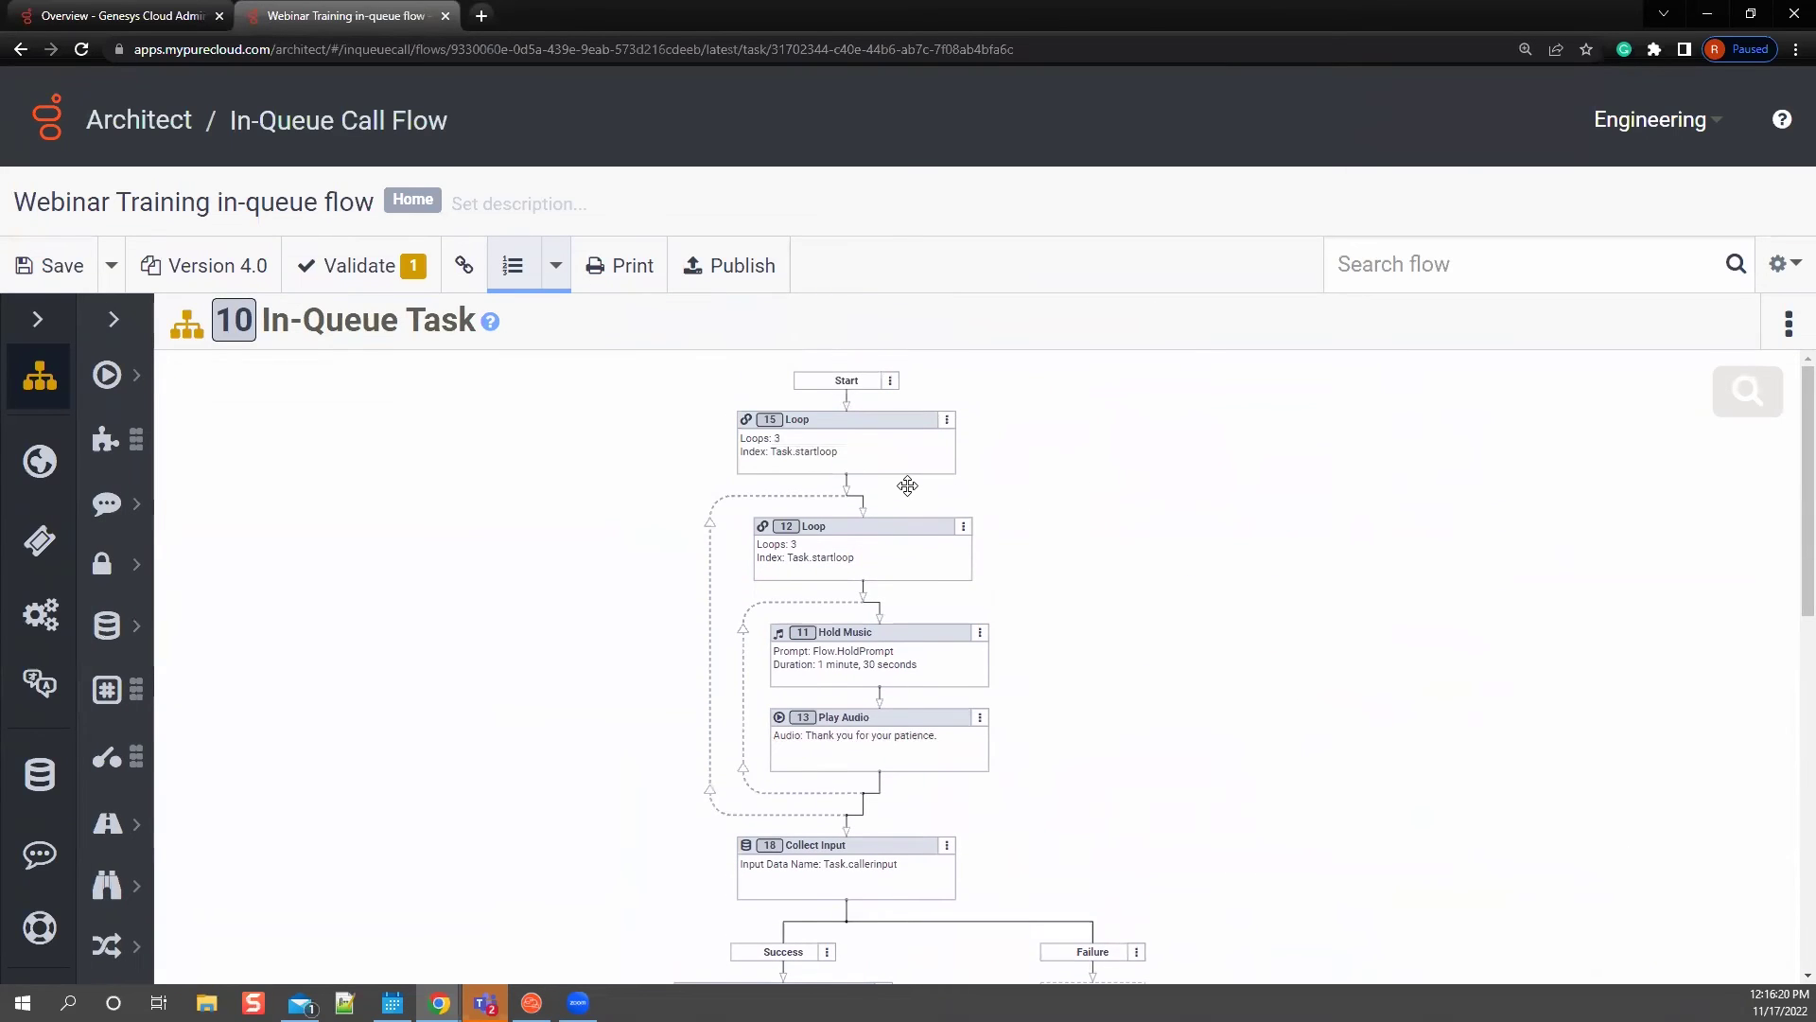
Inspect the Hold Music and Play Audio steps' properties on the canvas
left_click(942, 659)
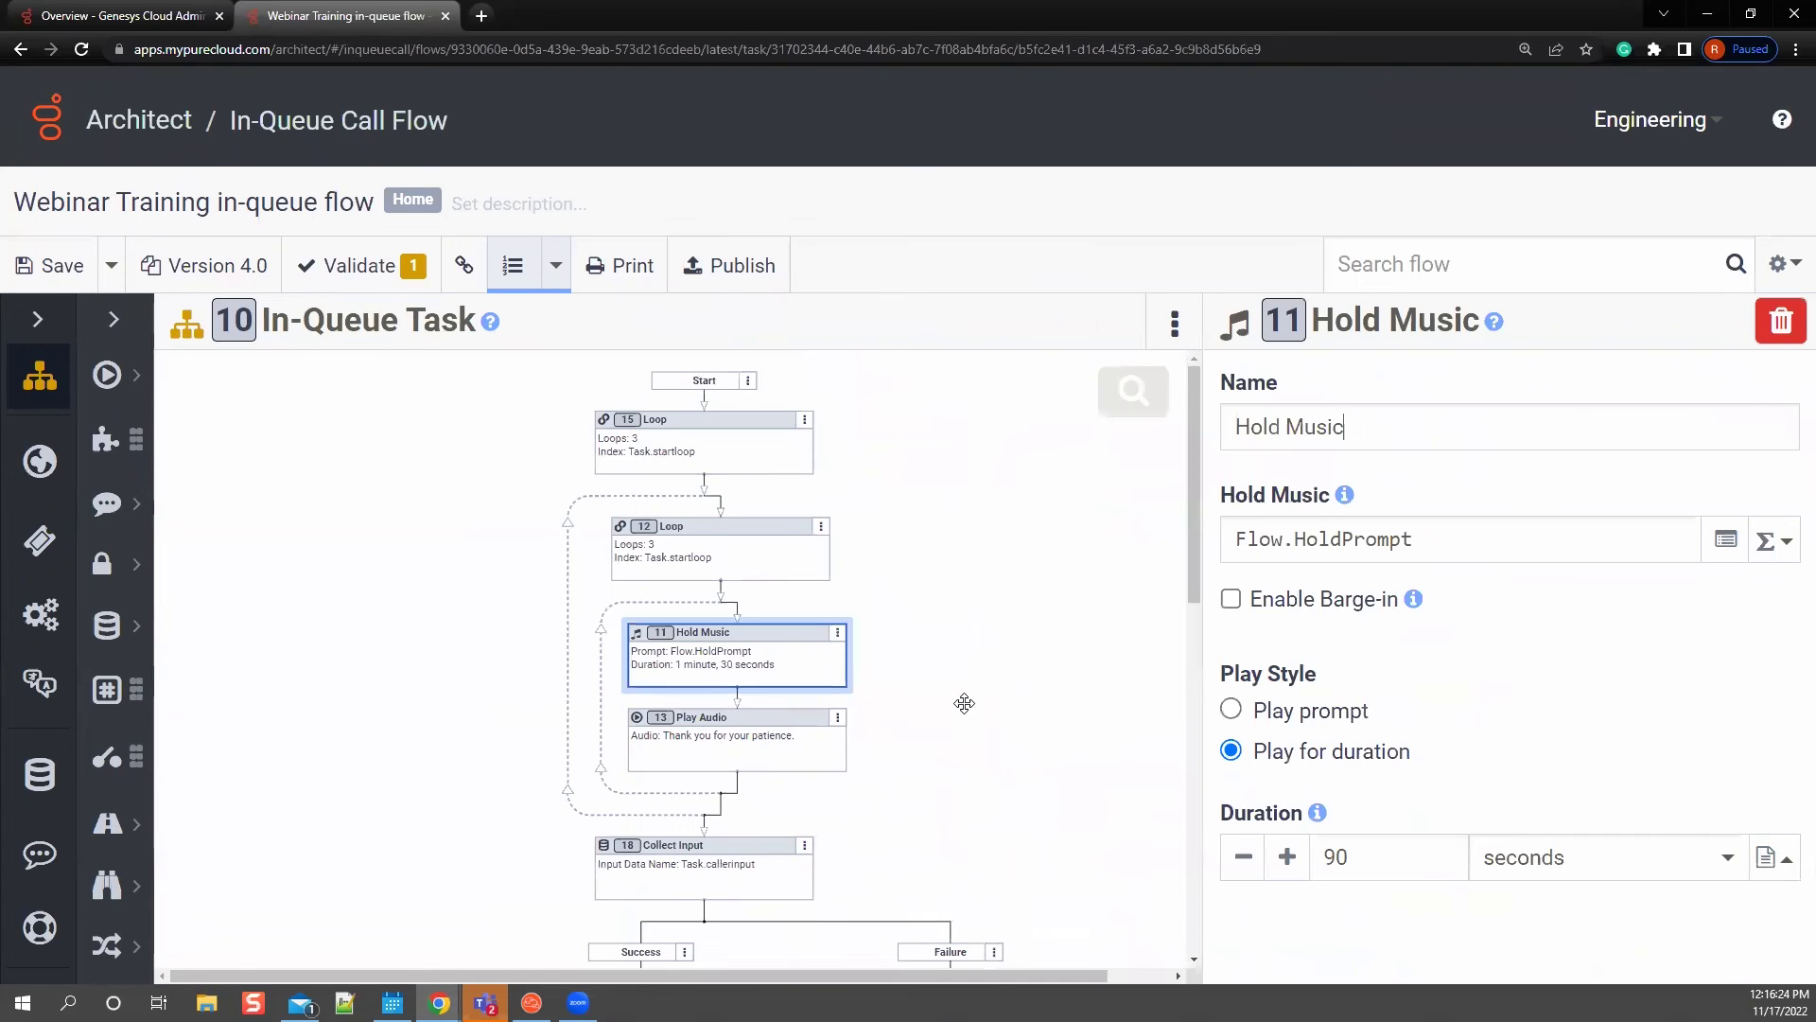
left_click(803, 746)
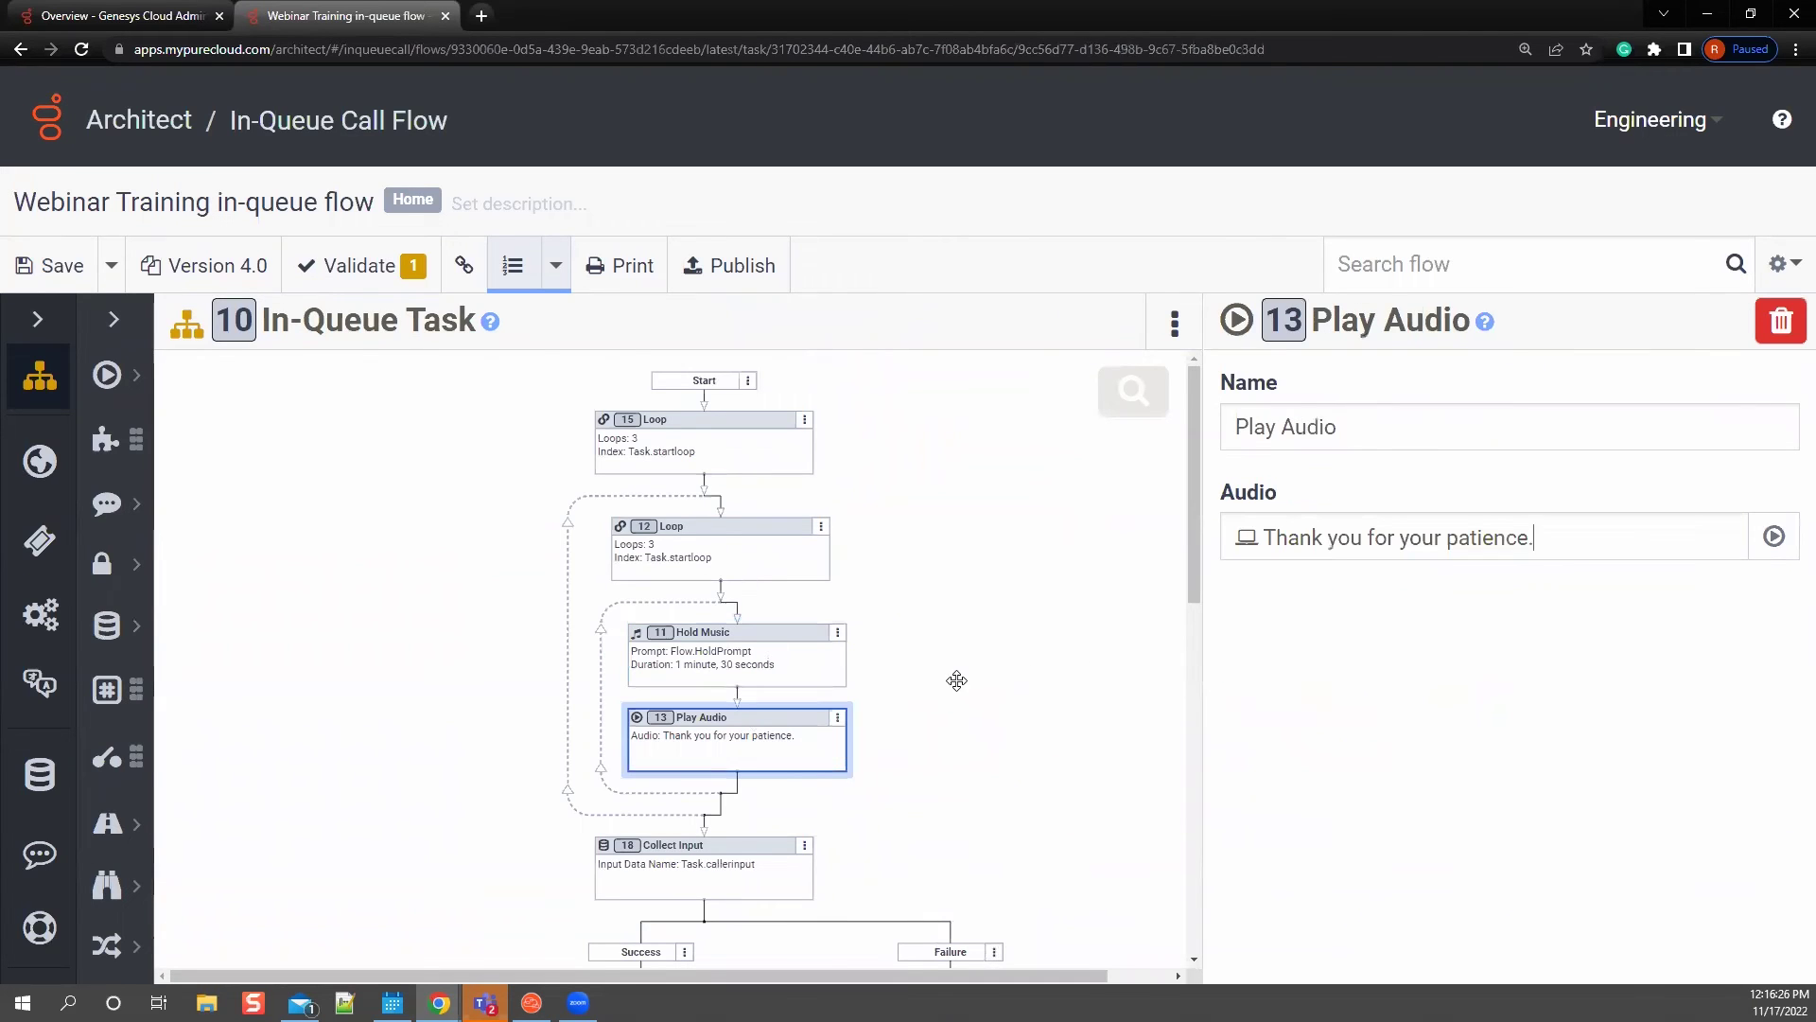
scroll(1022, 757, "down", 1)
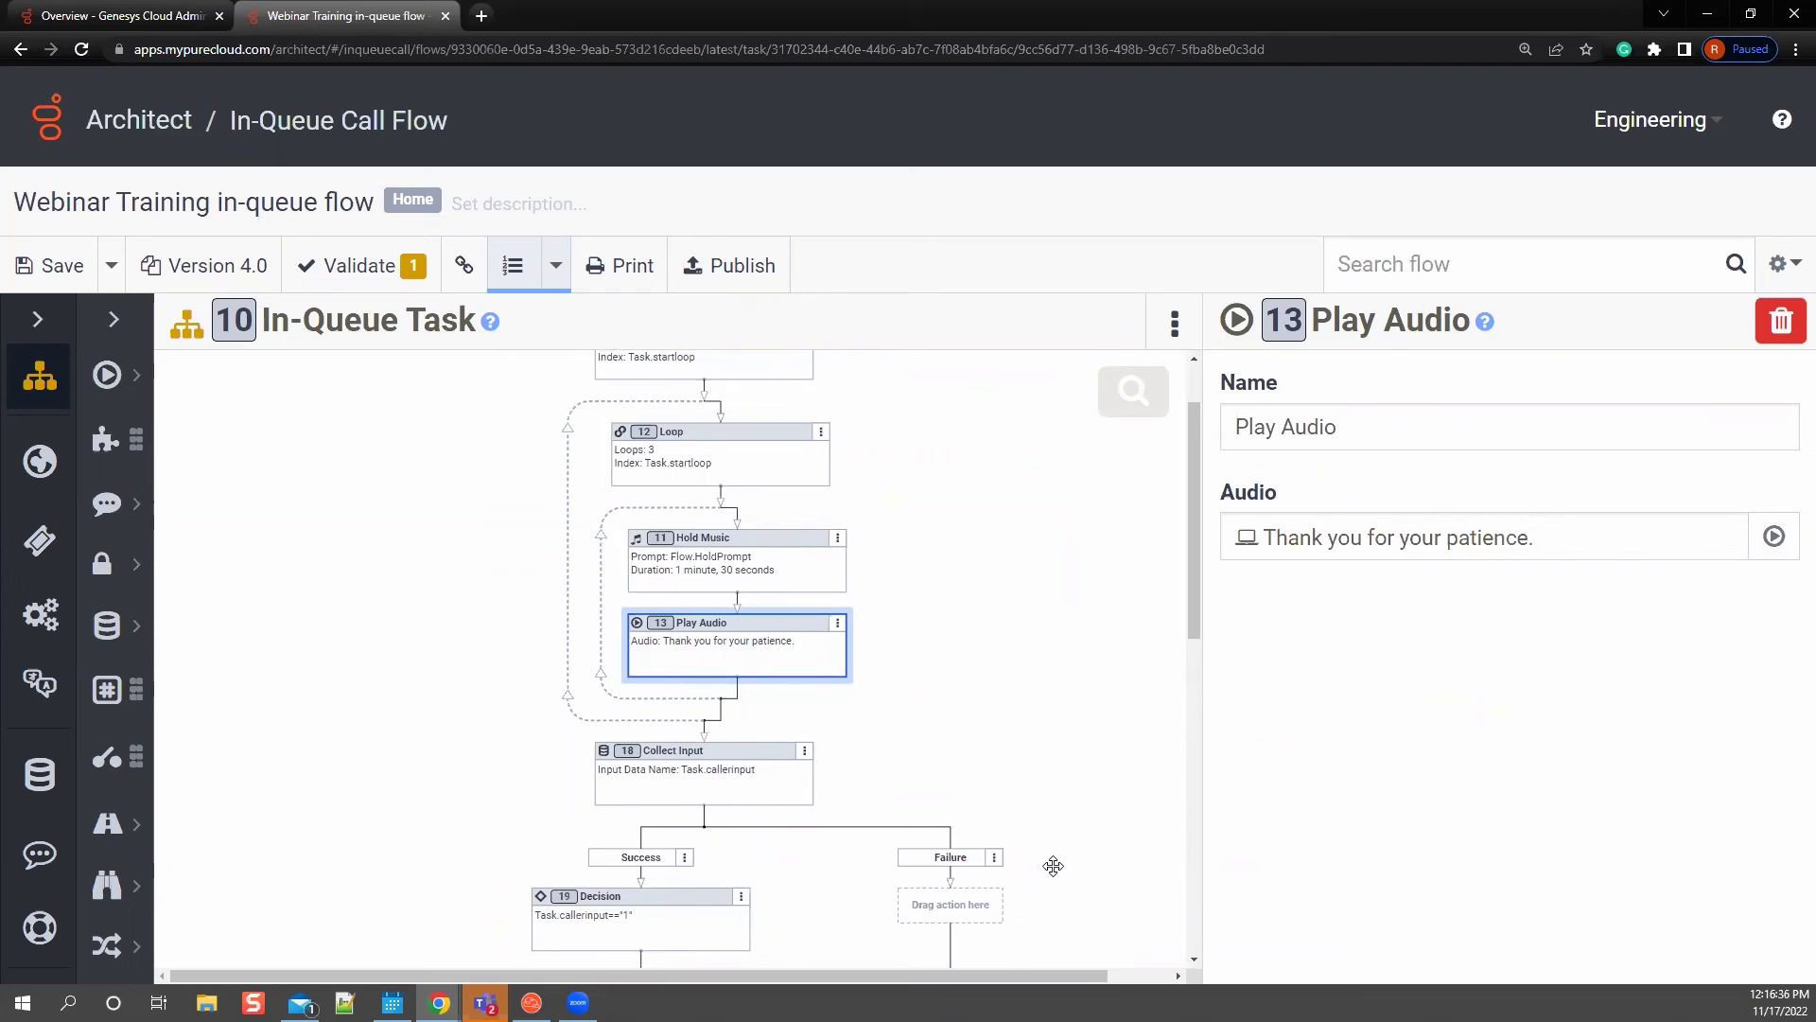
scroll(781, 719, "down", 2)
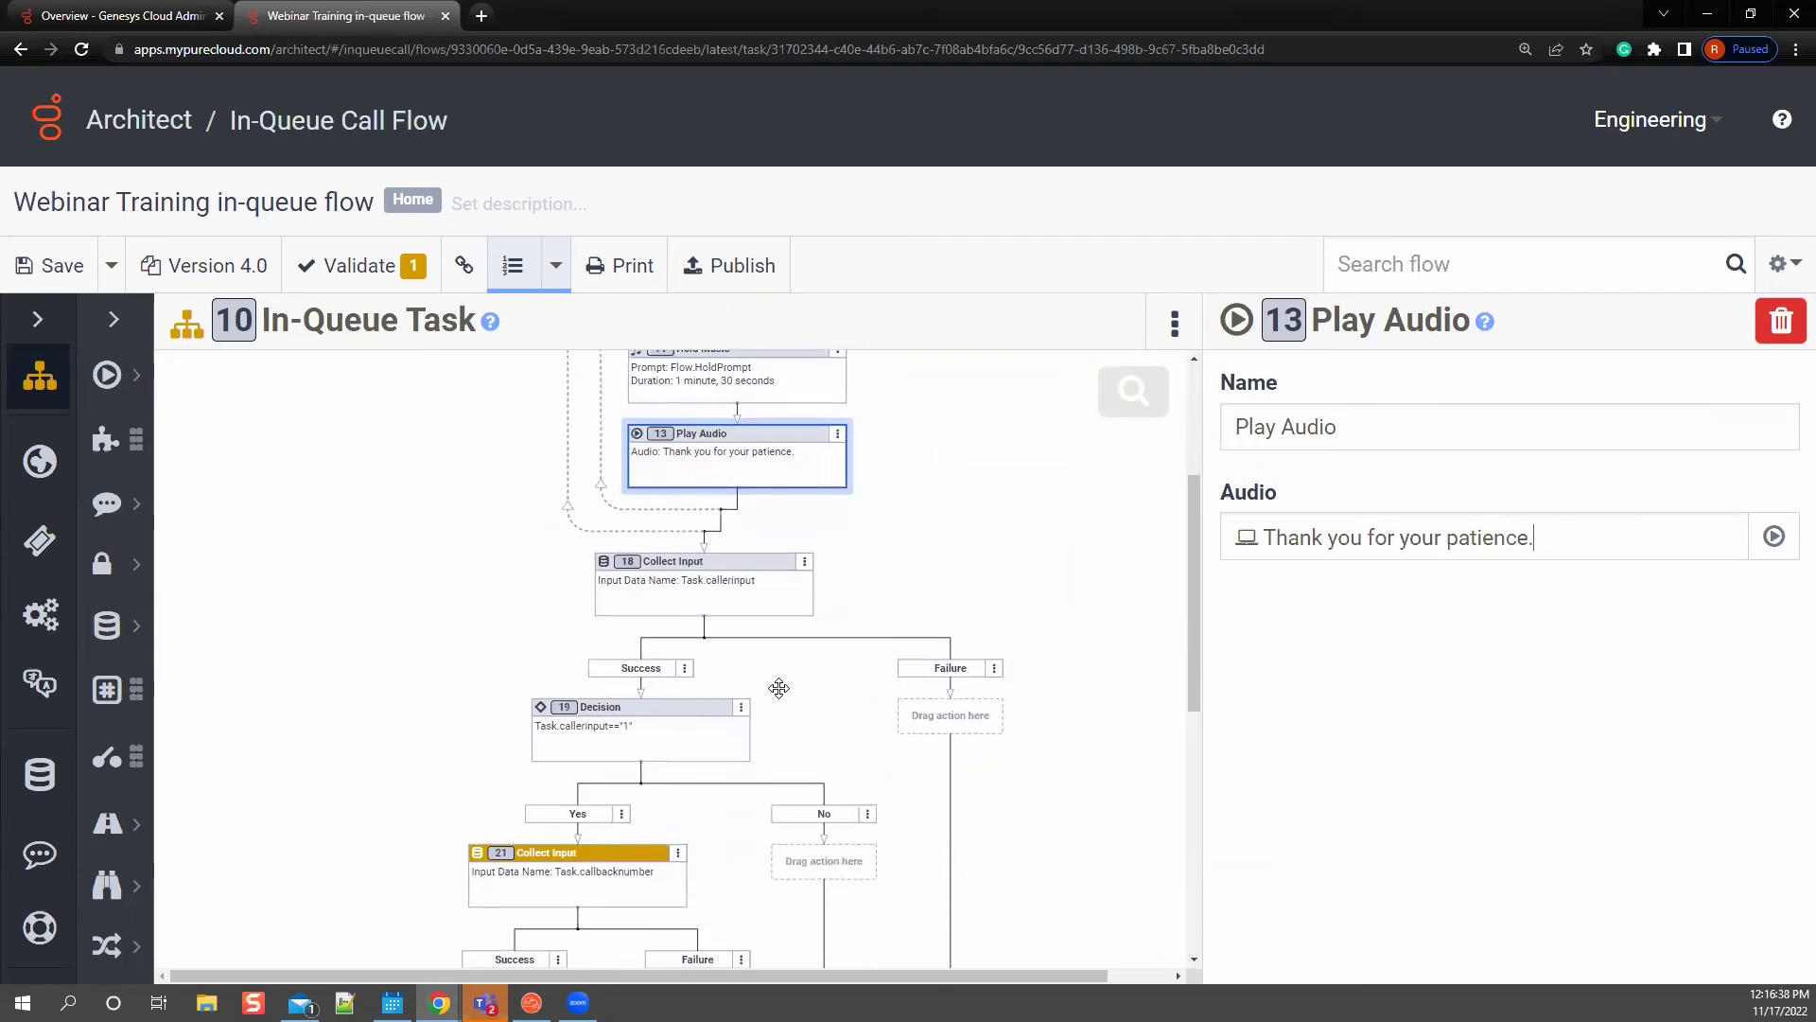
Review the properties of Collect Input 18, Collect Input 21 and Create Callback 22
left_click(744, 598)
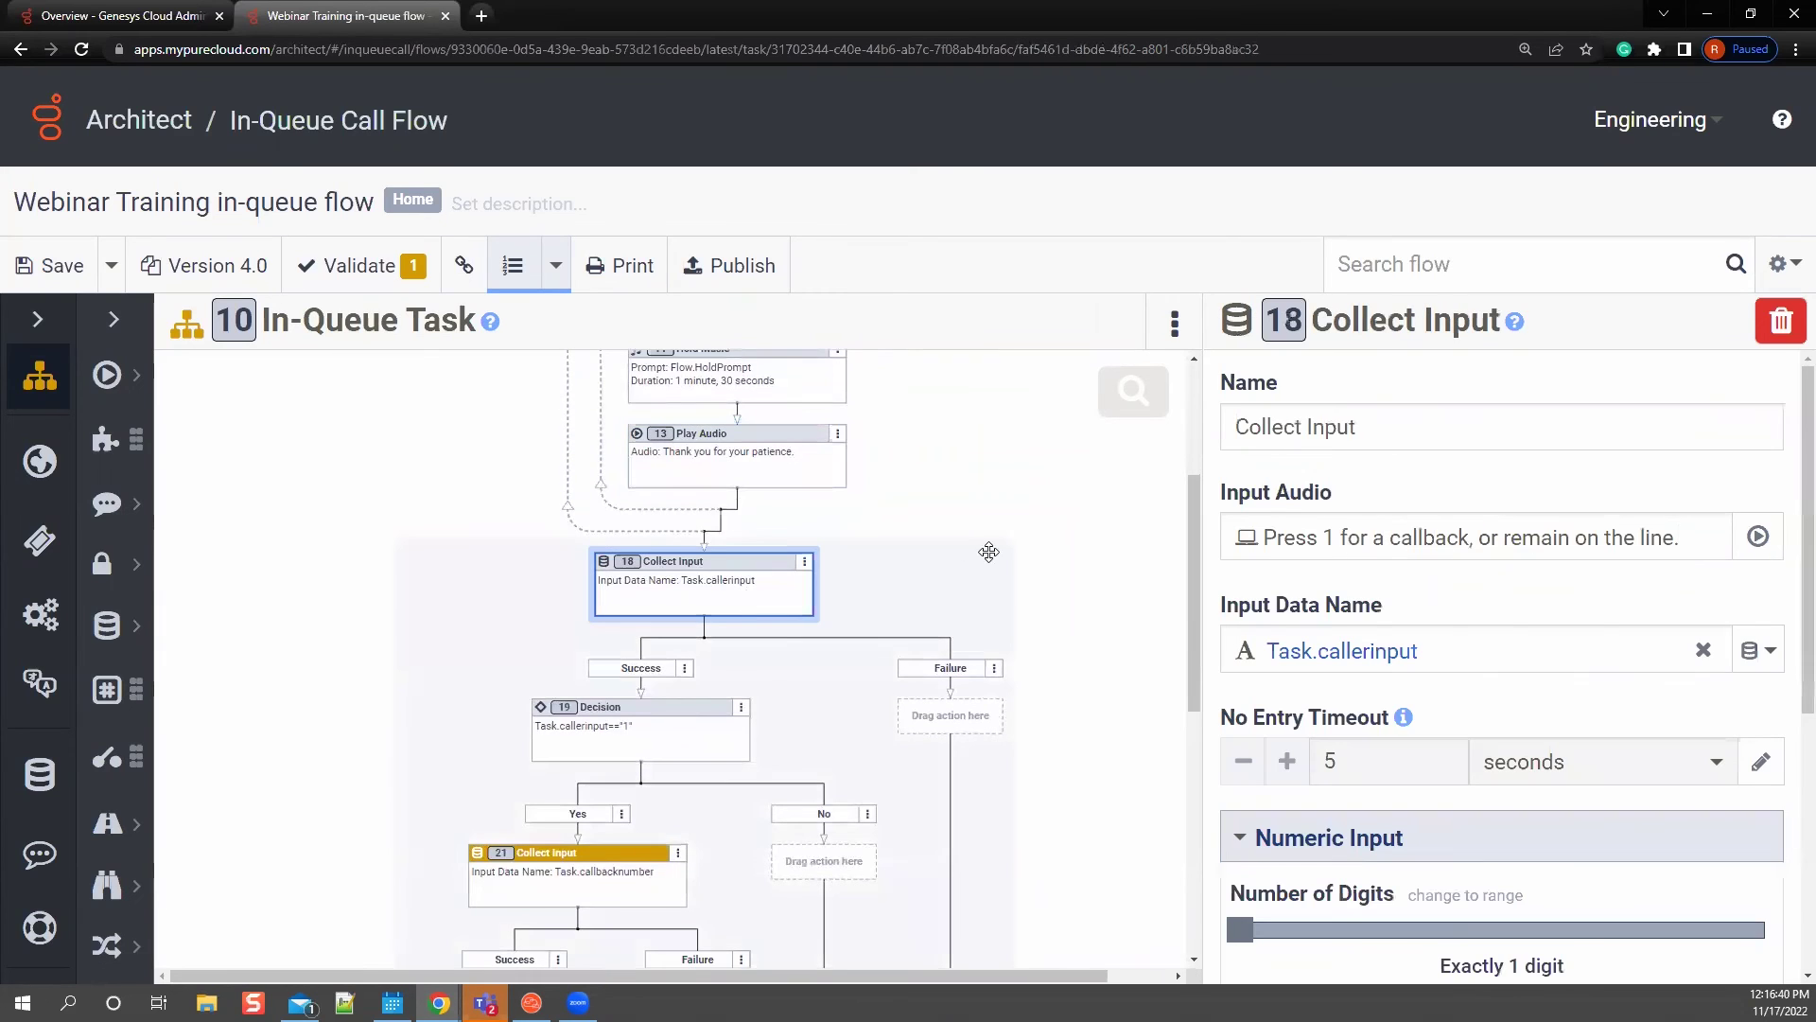
scroll(989, 551, "down", 3)
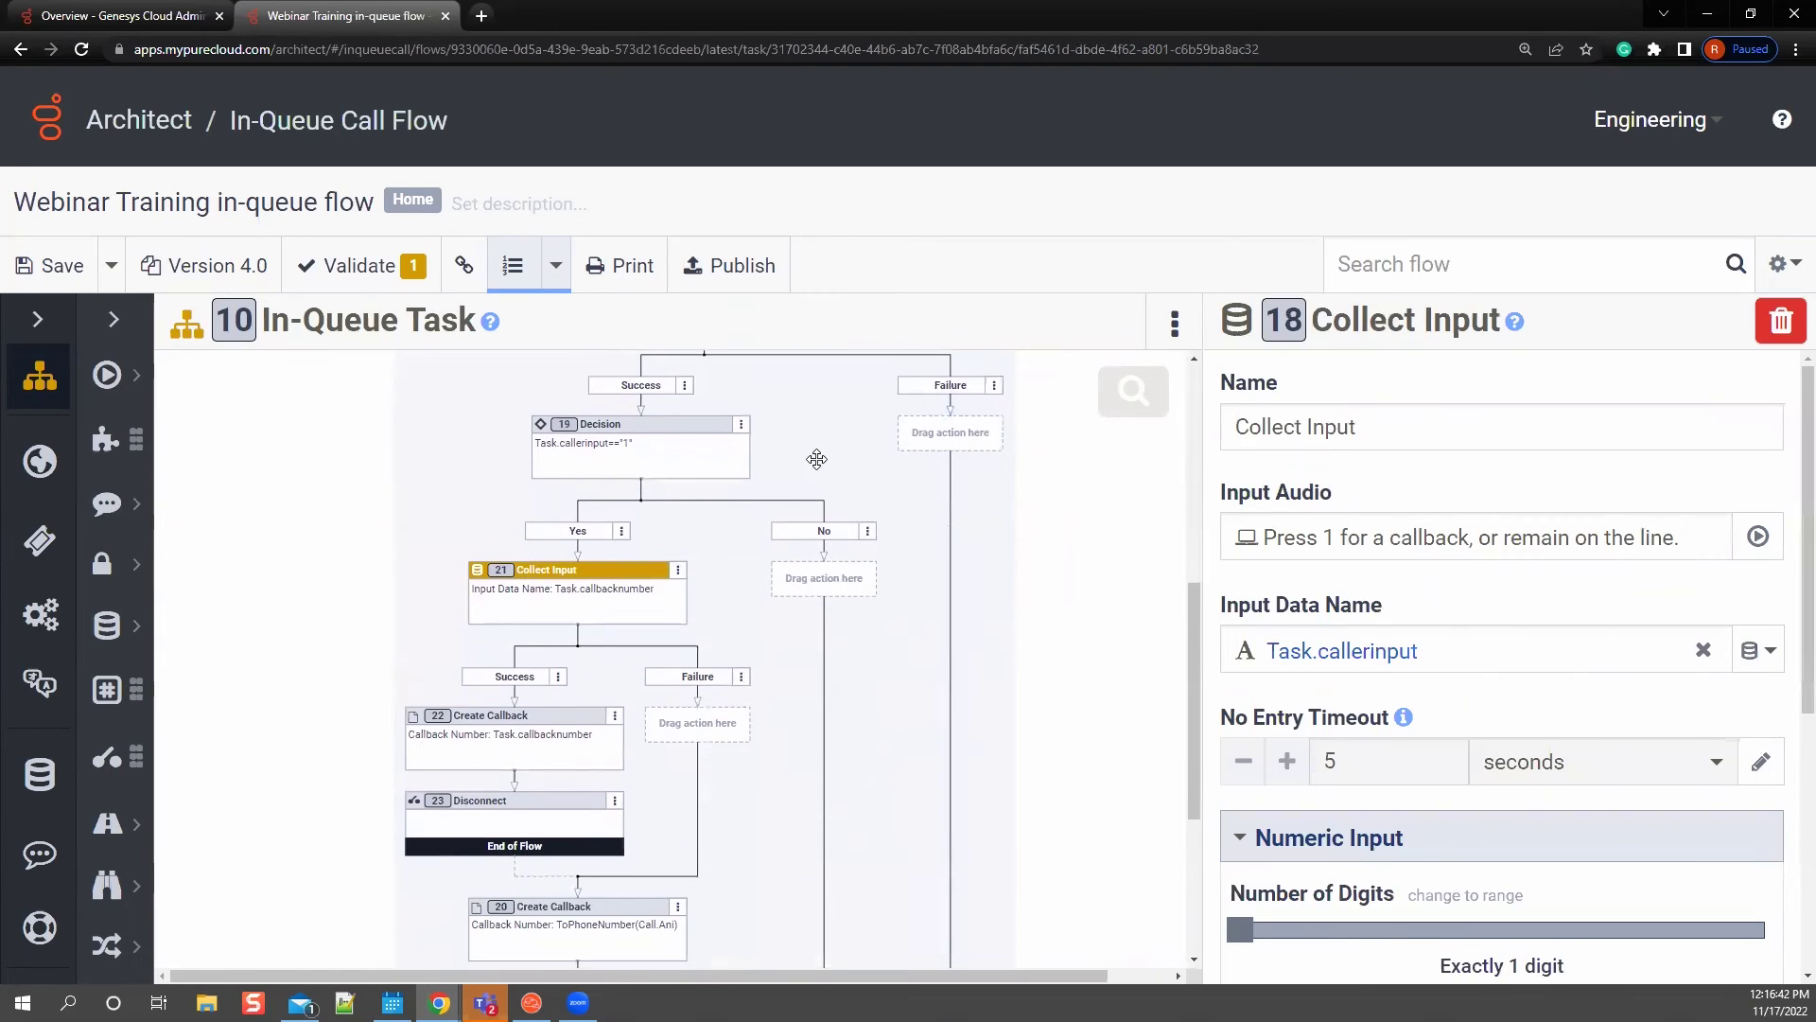
scroll(817, 459, "up", 1)
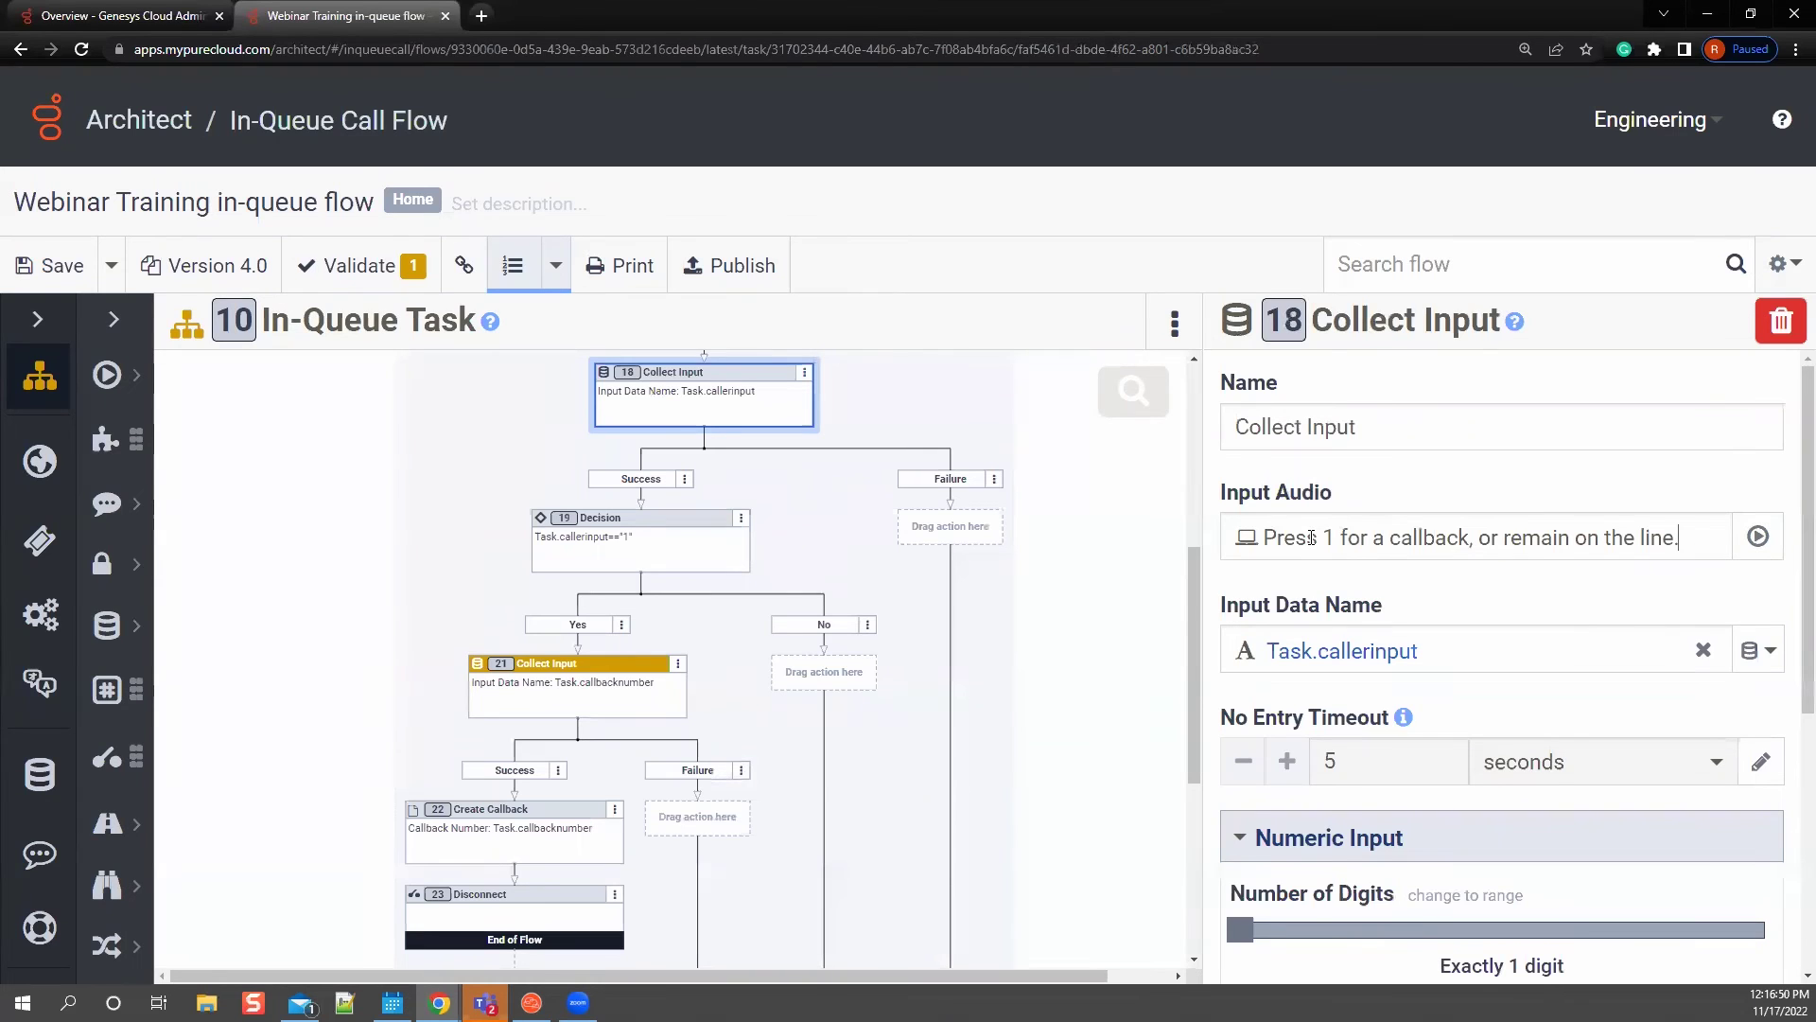
left_click(628, 687)
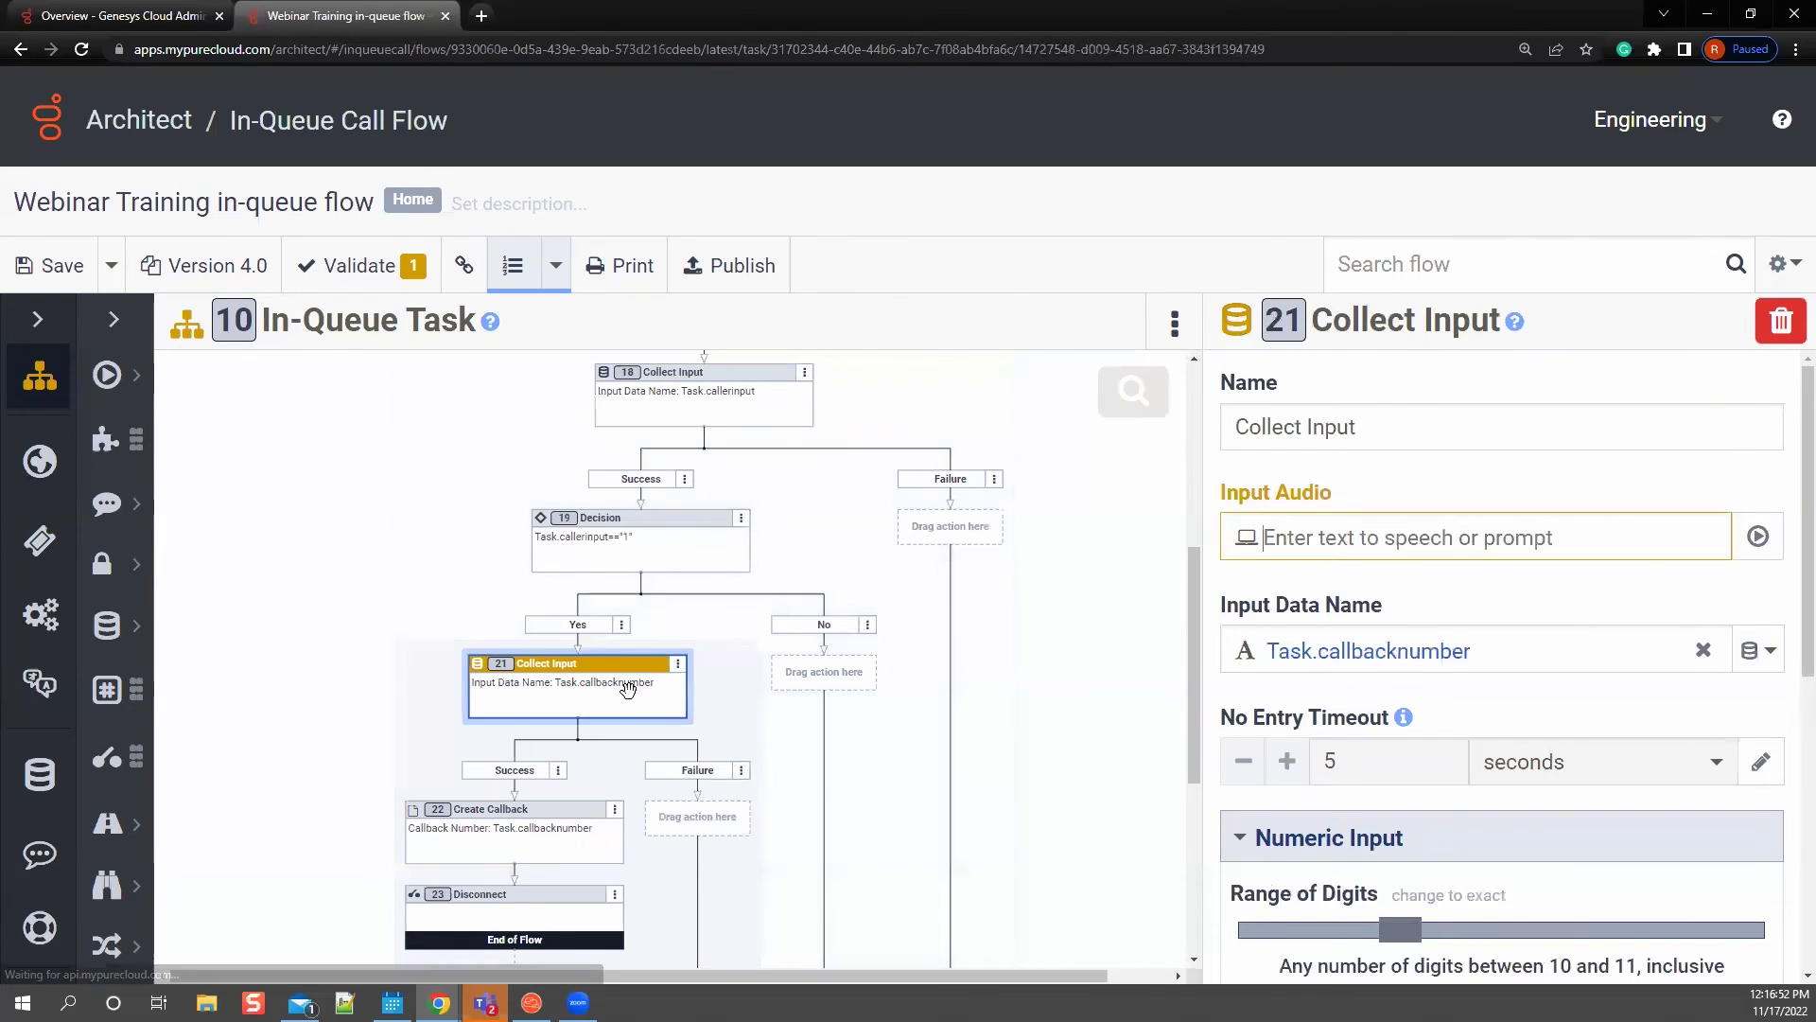
scroll(917, 681, "down", 1)
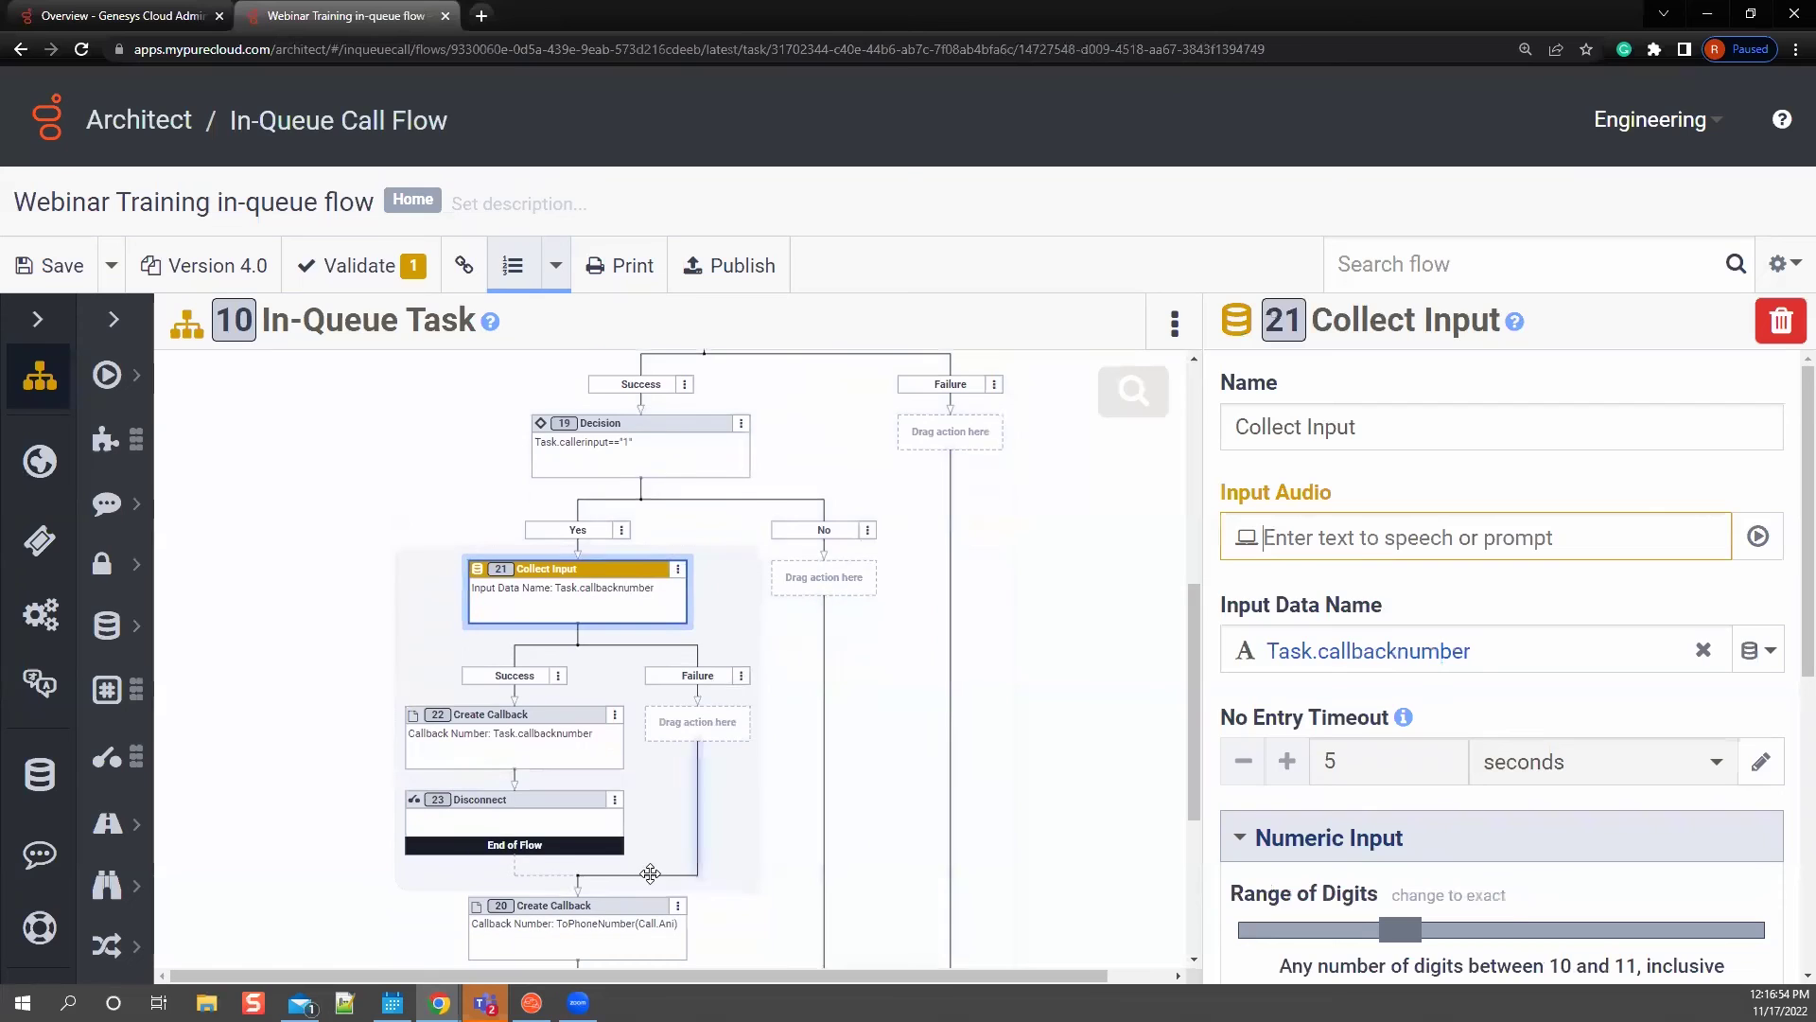
left_click(580, 736)
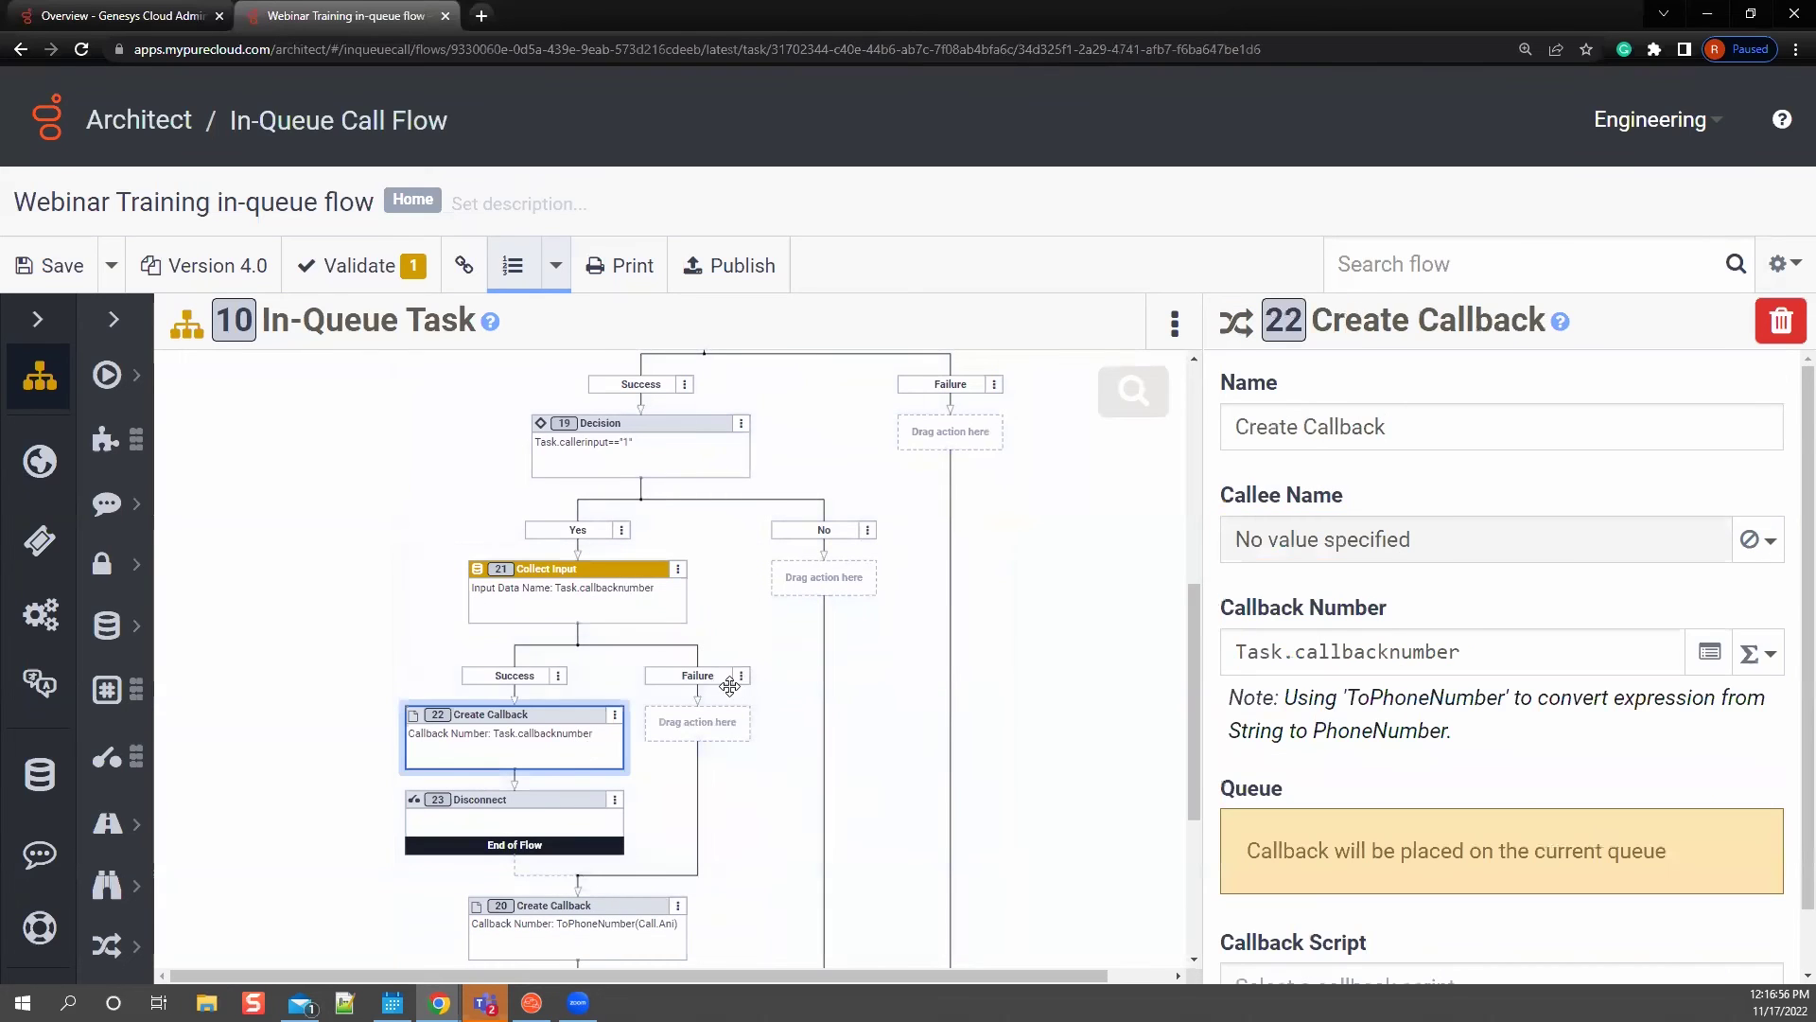
scroll(673, 690, "down", 2)
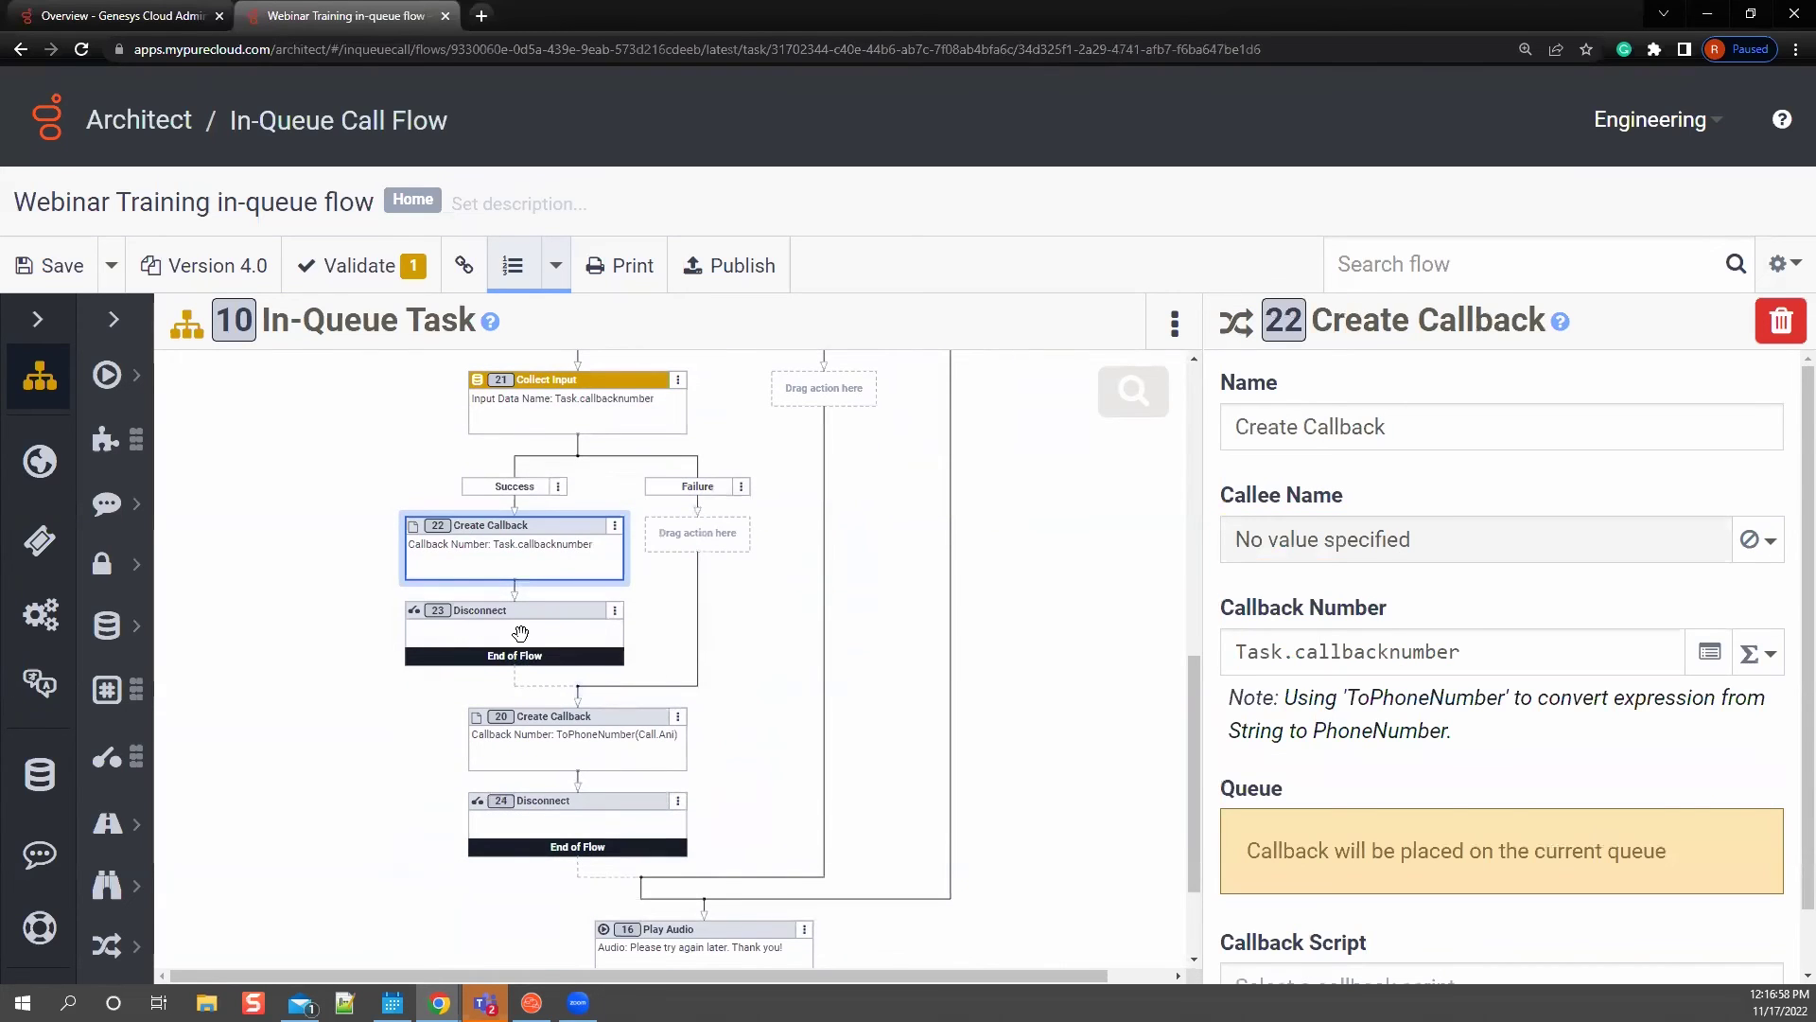
scroll(598, 585, "up", 2)
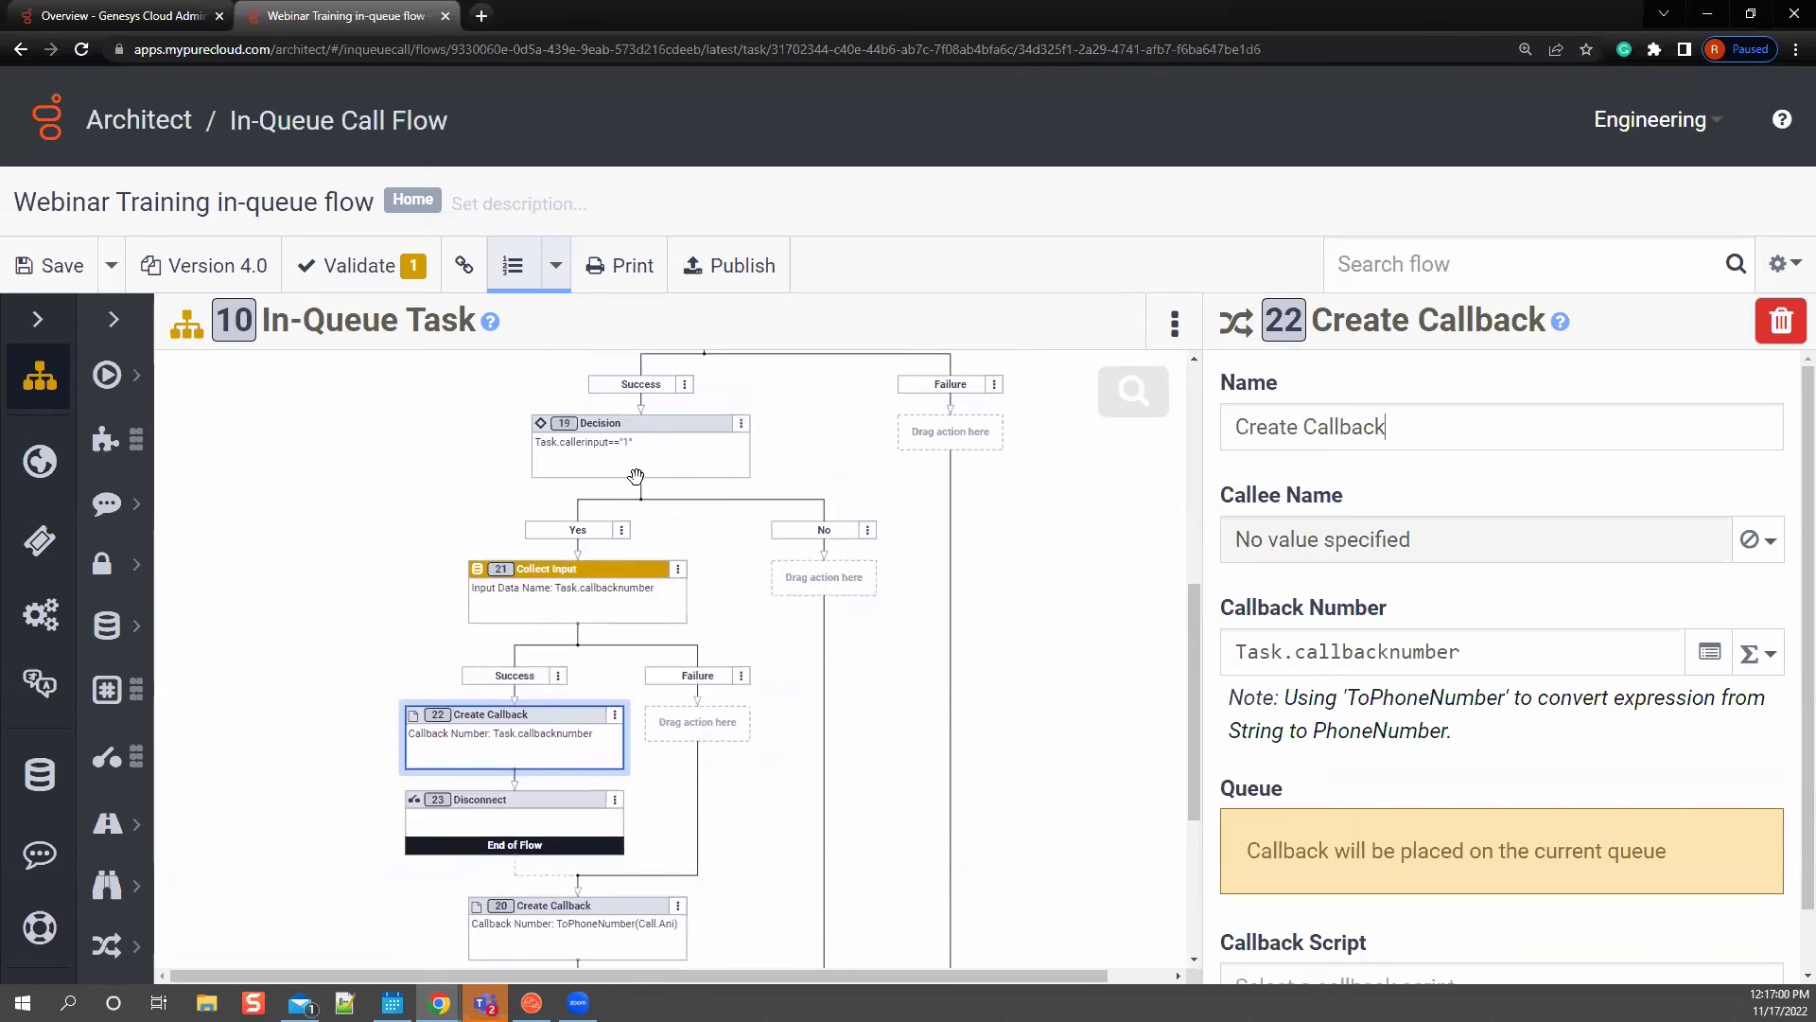
scroll(833, 710, "down", 4)
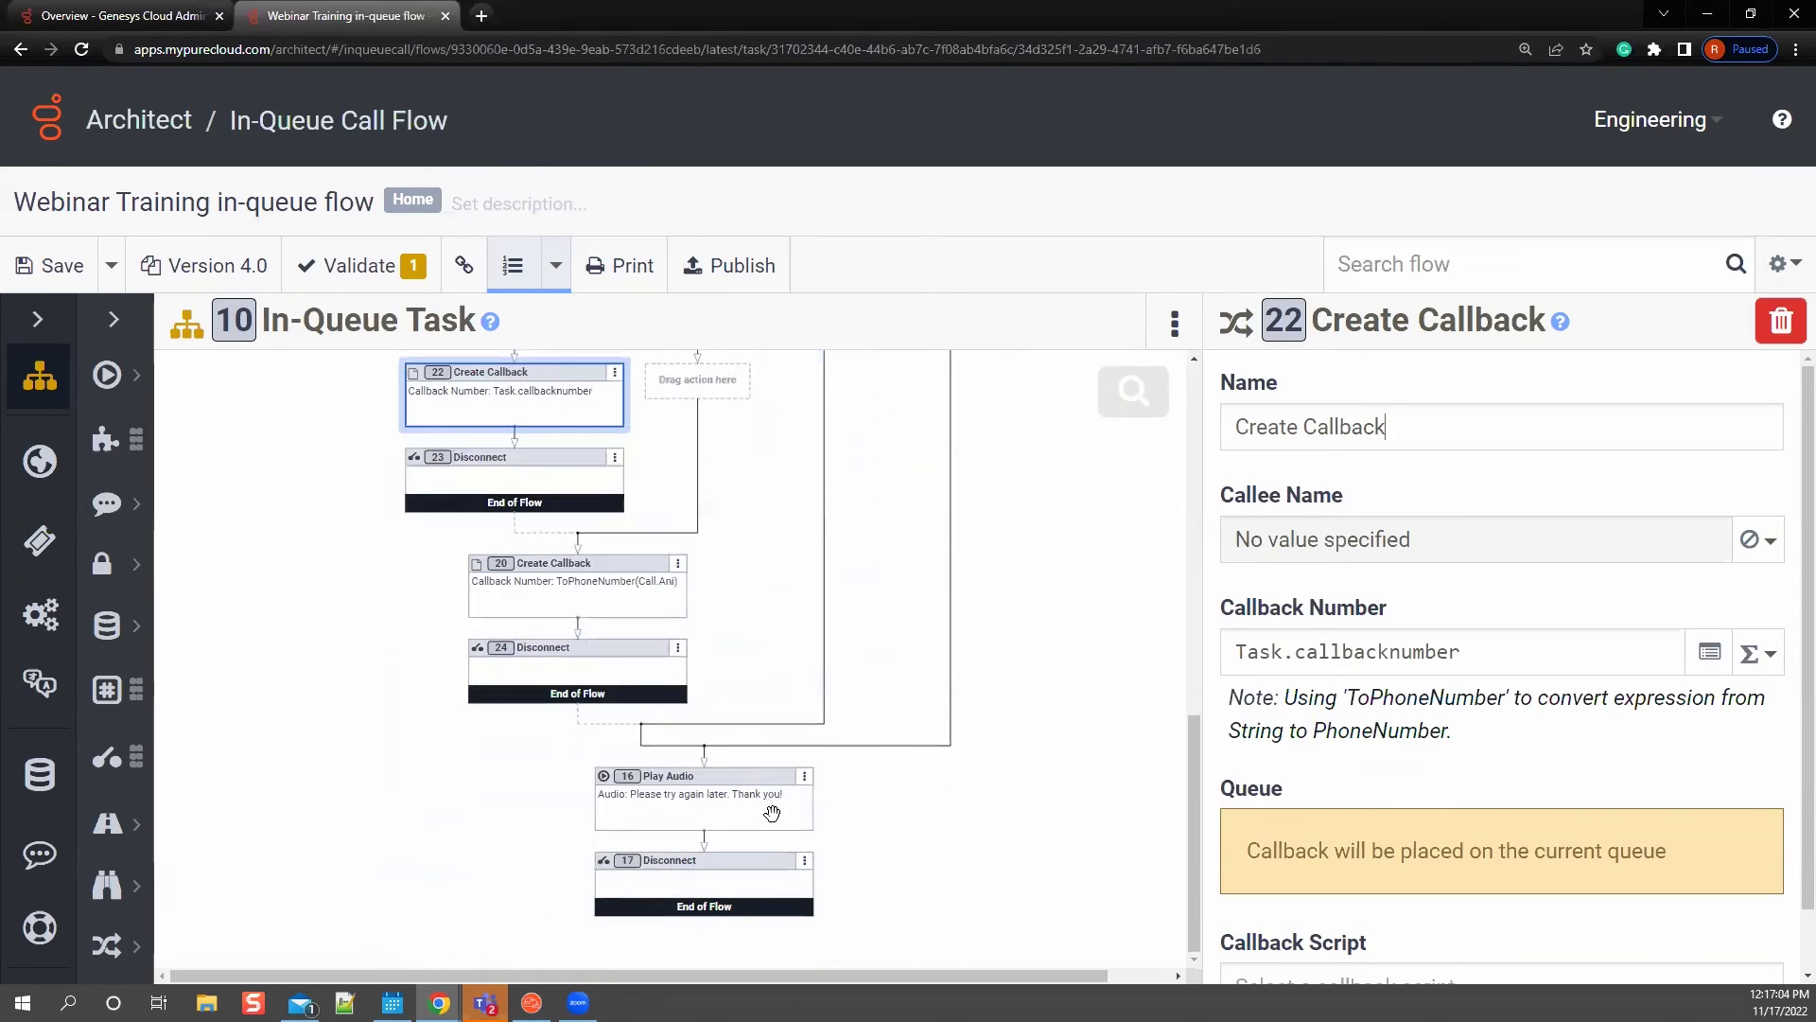
scroll(865, 748, "up", 4)
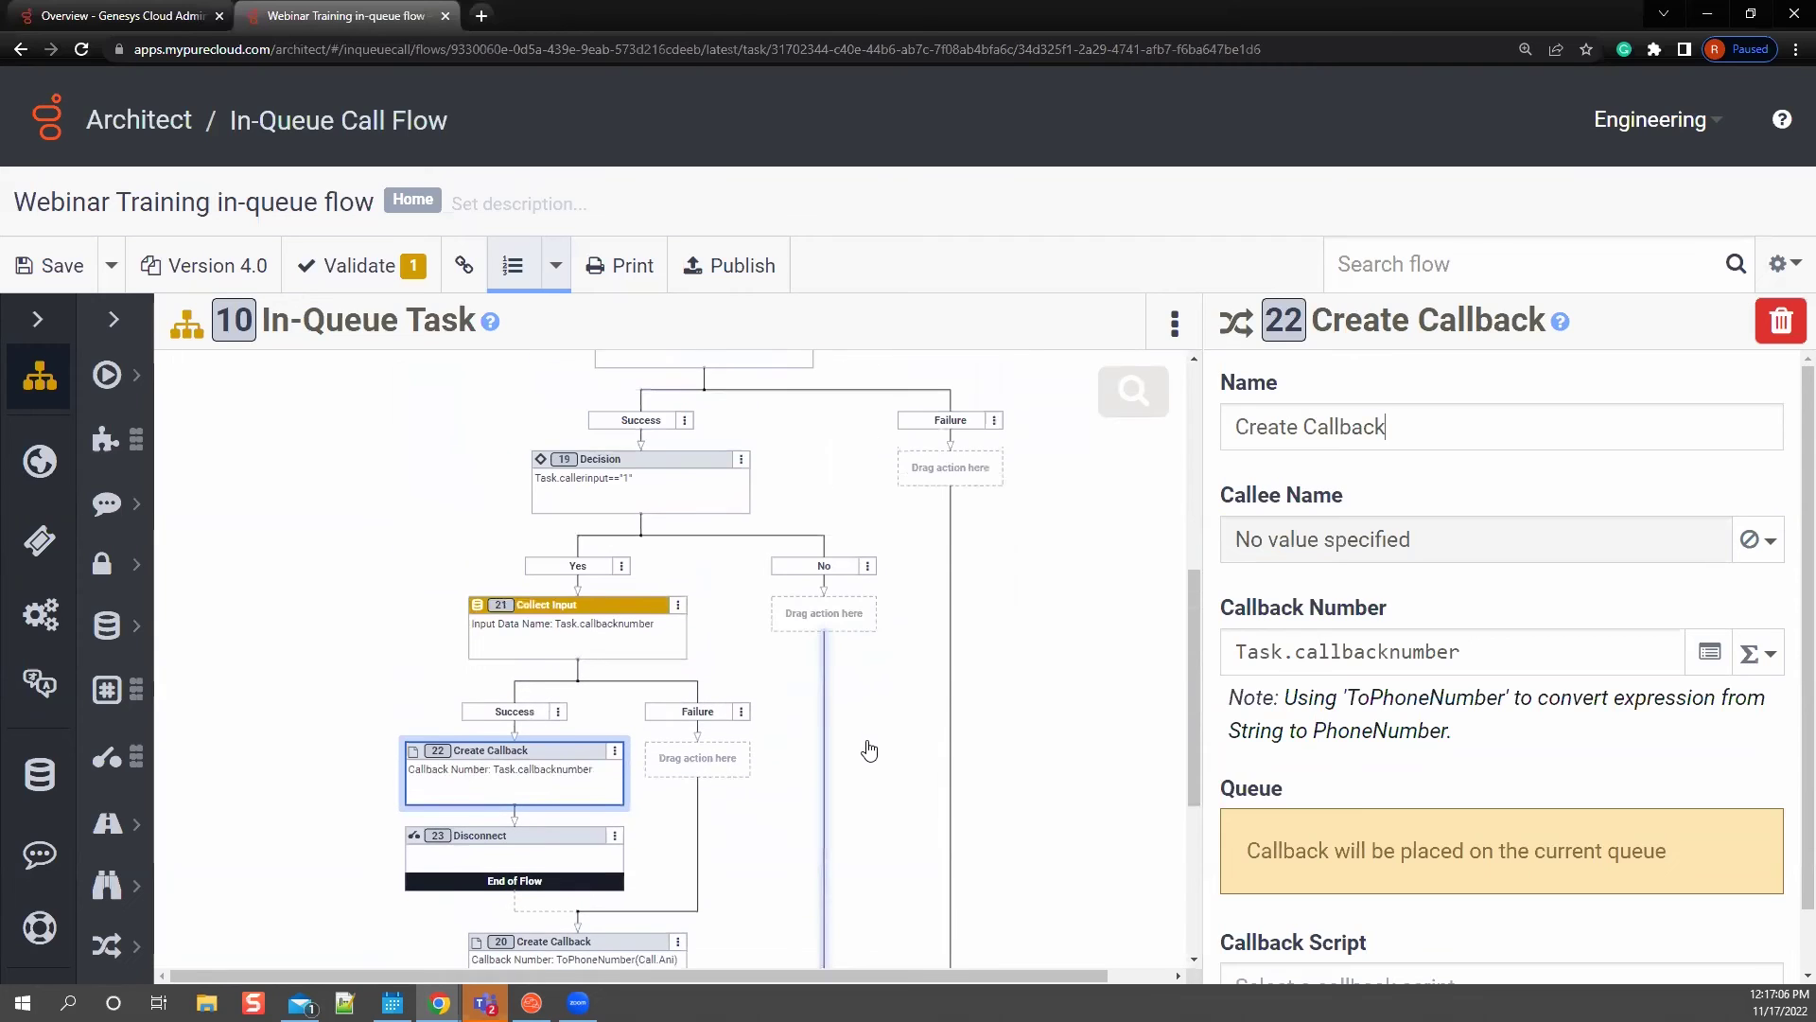
scroll(856, 747, "down", 4)
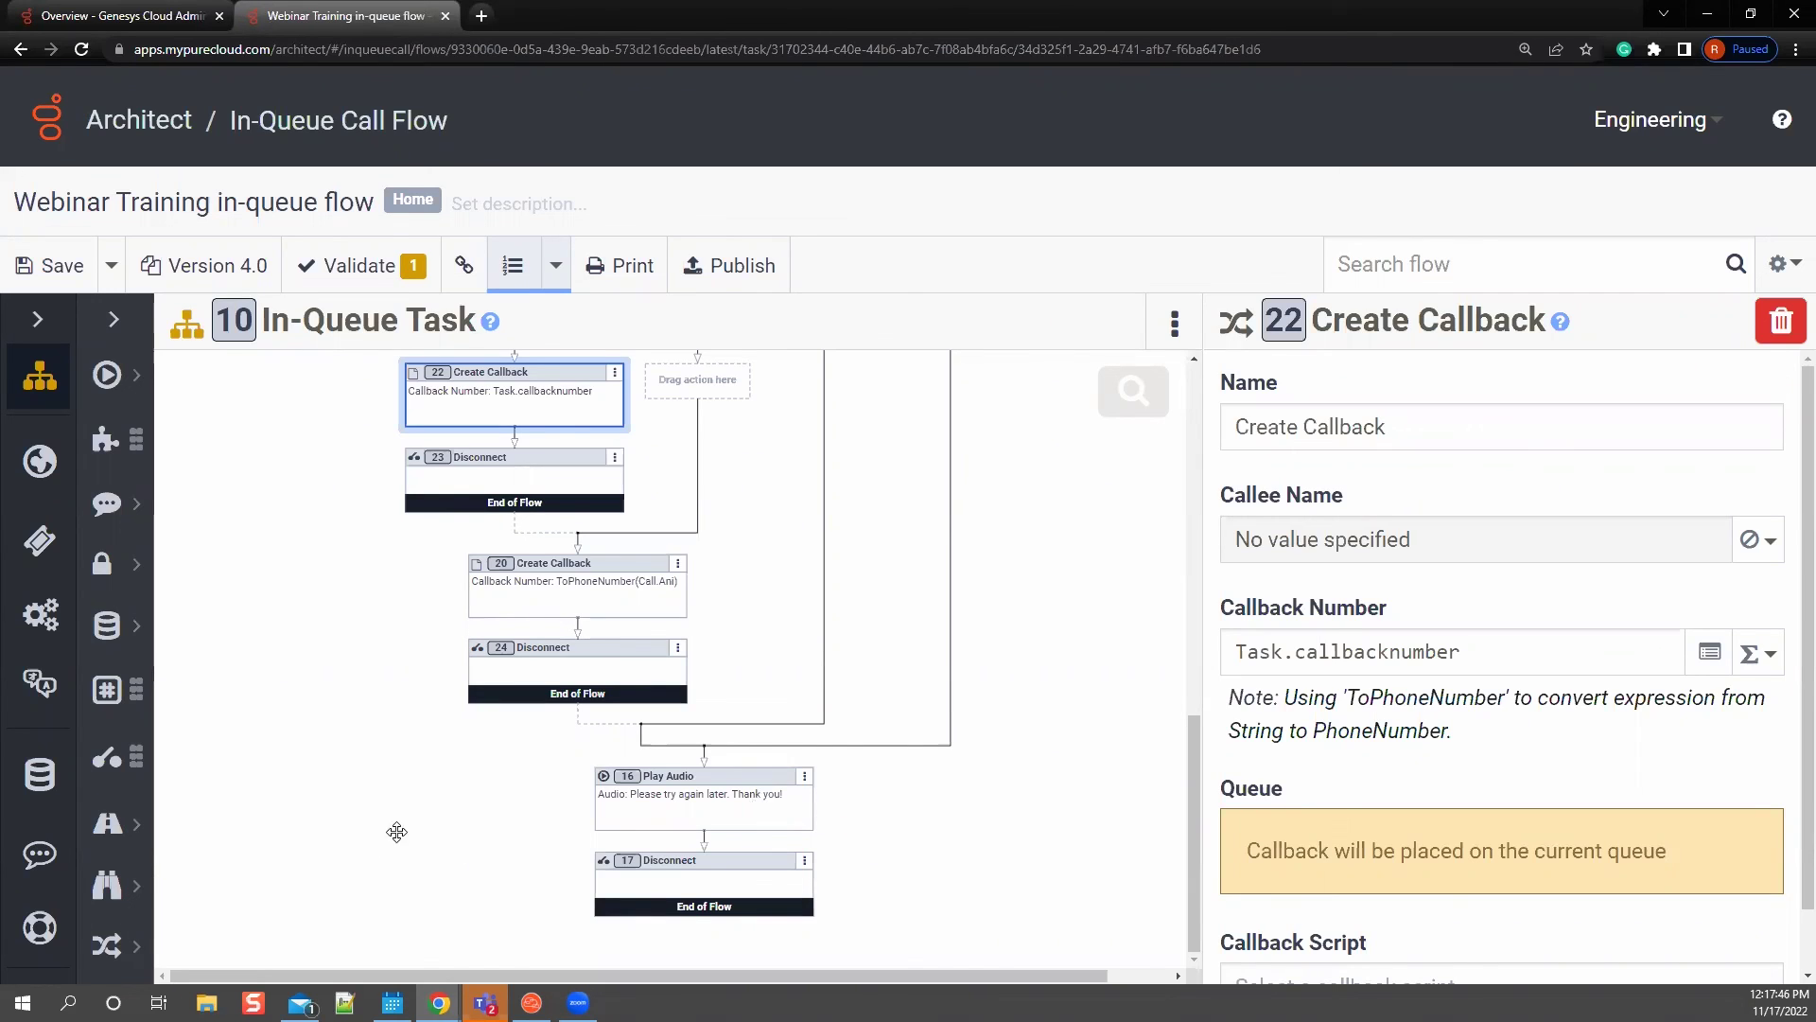
scroll(693, 700, "up", 1)
scroll(692, 697, "up", 6)
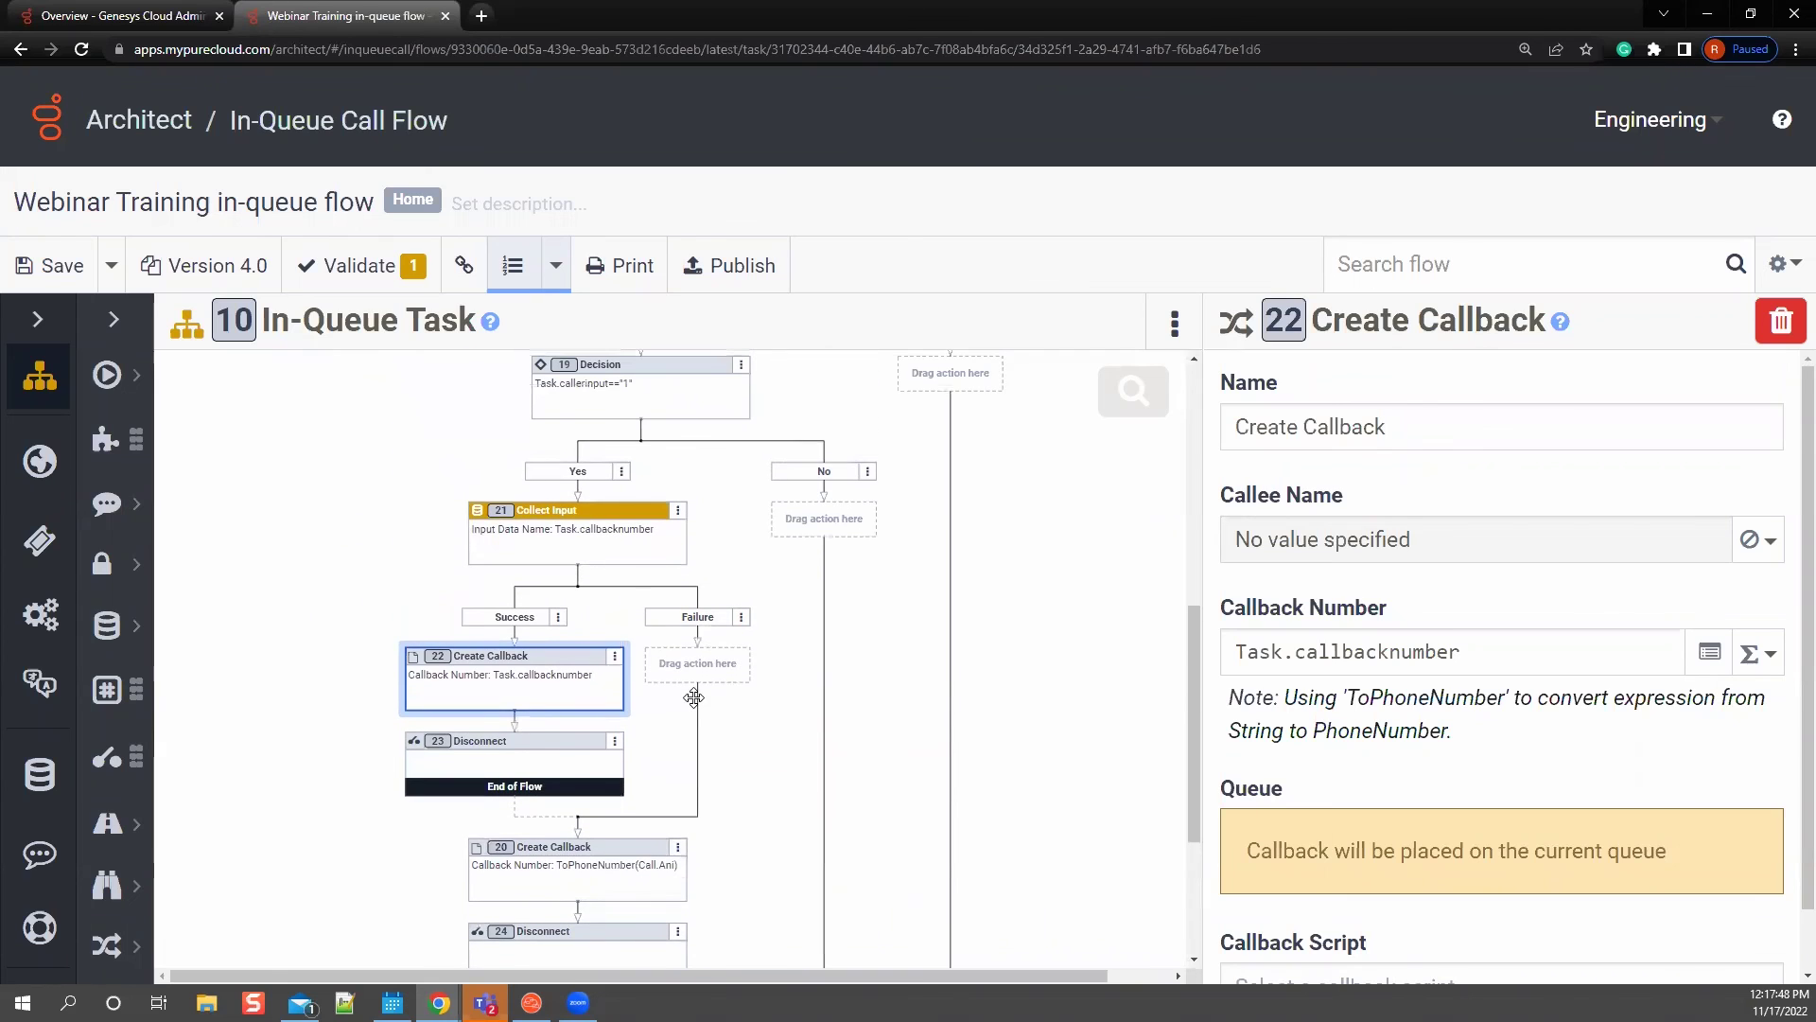